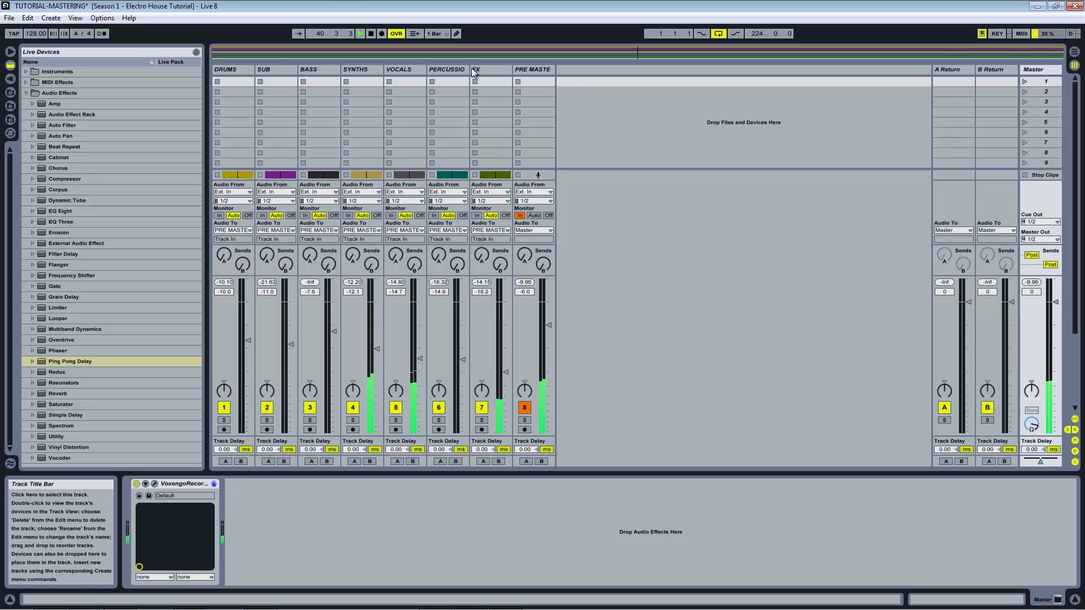
# Widen the mixer's track columns, including DRUMS, SUB, BASS and PRE MASTER, so the full track names fit
pyautogui.moveTo(468, 69); pyautogui.dragTo(353, 70)
pyautogui.click(342, 70)
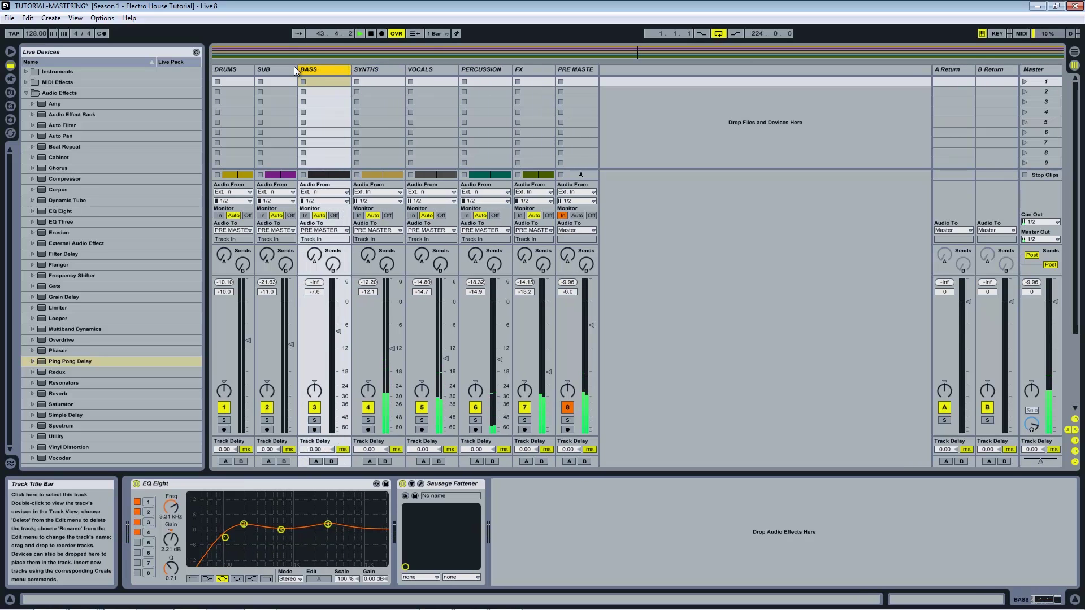
pyautogui.click(292, 70)
pyautogui.moveTo(251, 68); pyautogui.dragTo(261, 67)
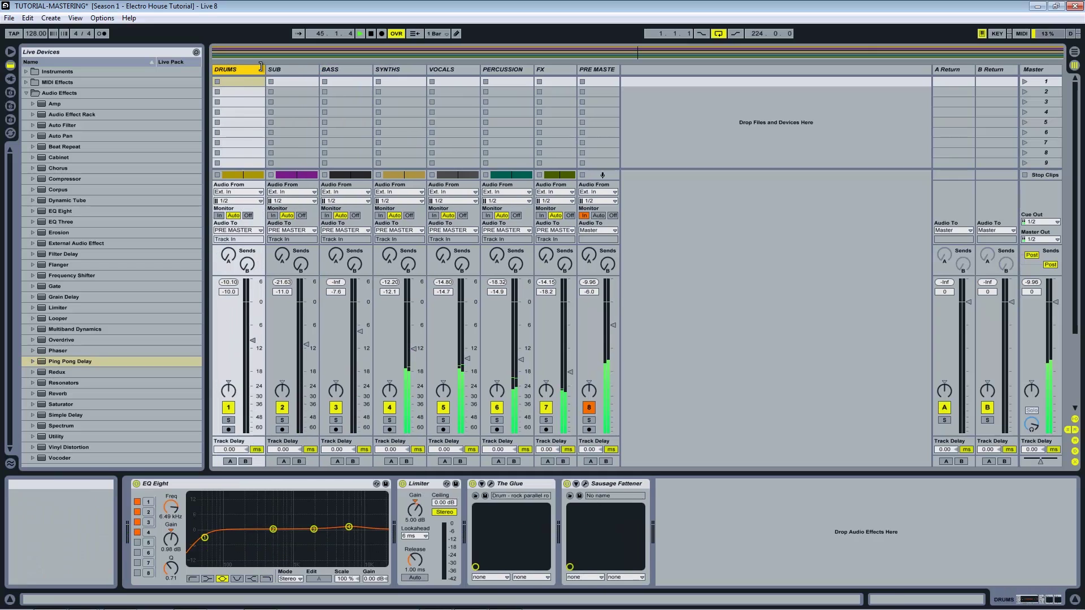
pyautogui.click(573, 71)
pyautogui.moveTo(573, 71); pyautogui.dragTo(636, 71)
pyautogui.click(621, 70)
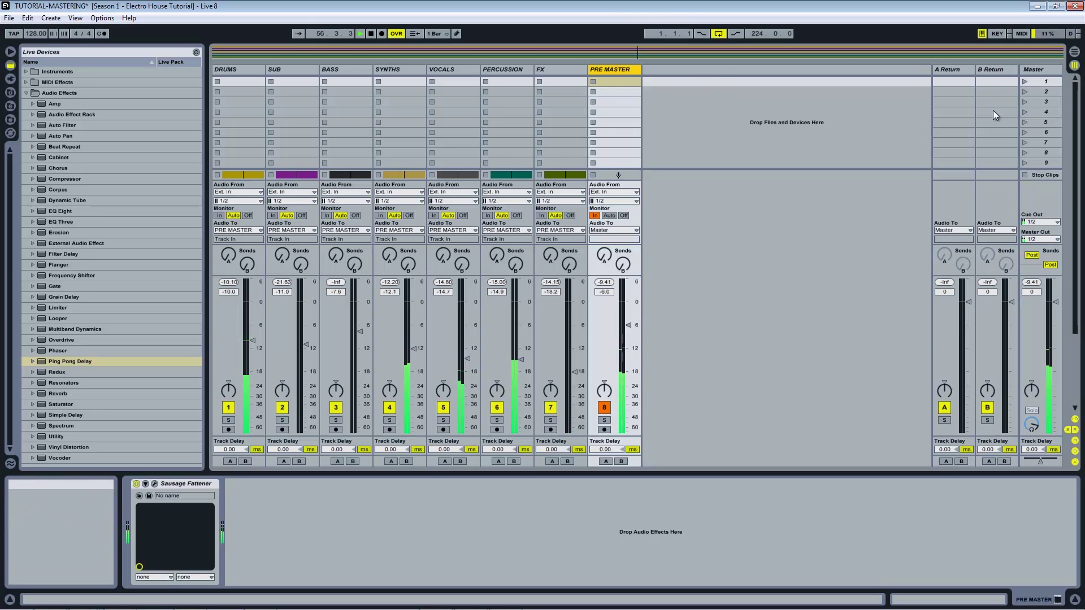
# Collapse the VoxengoRecorder device on the Master track and open the Cytomic folder in the plug-in browser
pyautogui.click(1044, 70)
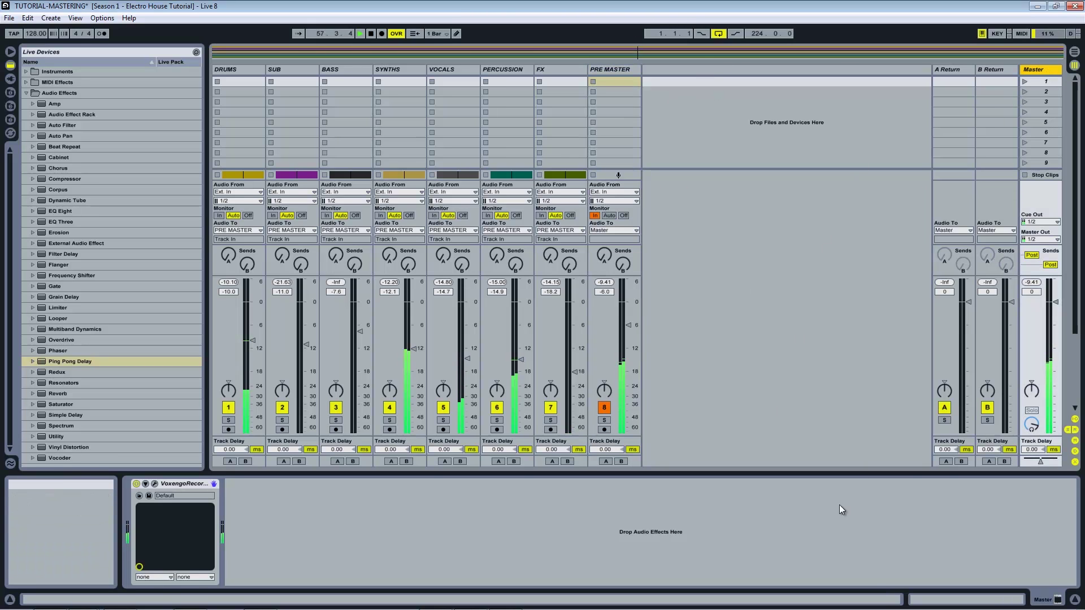
pyautogui.doubleClick(189, 484)
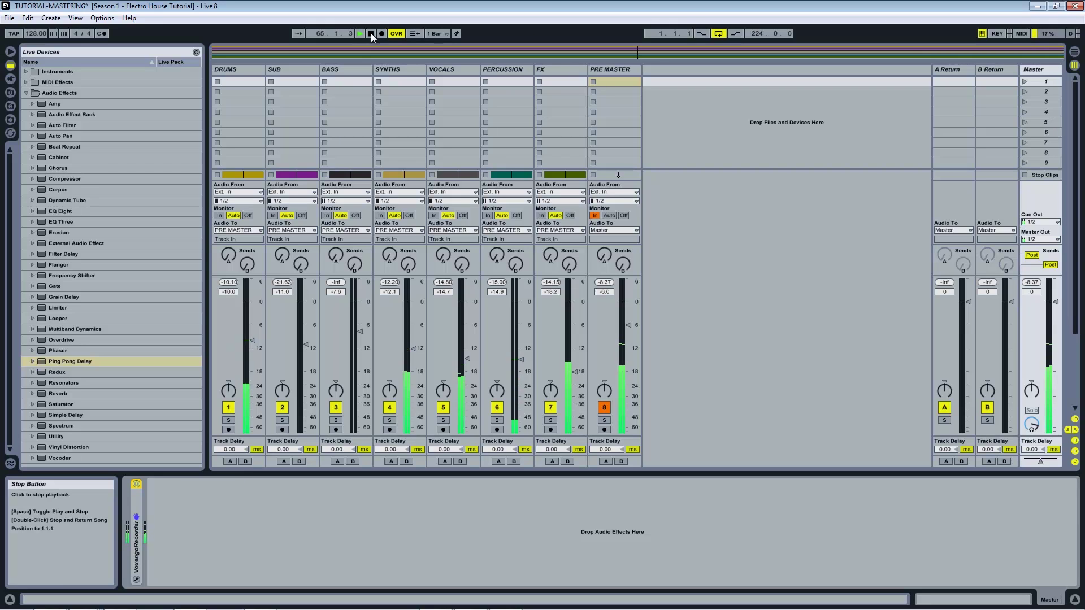
pyautogui.click(26, 93)
pyautogui.click(10, 80)
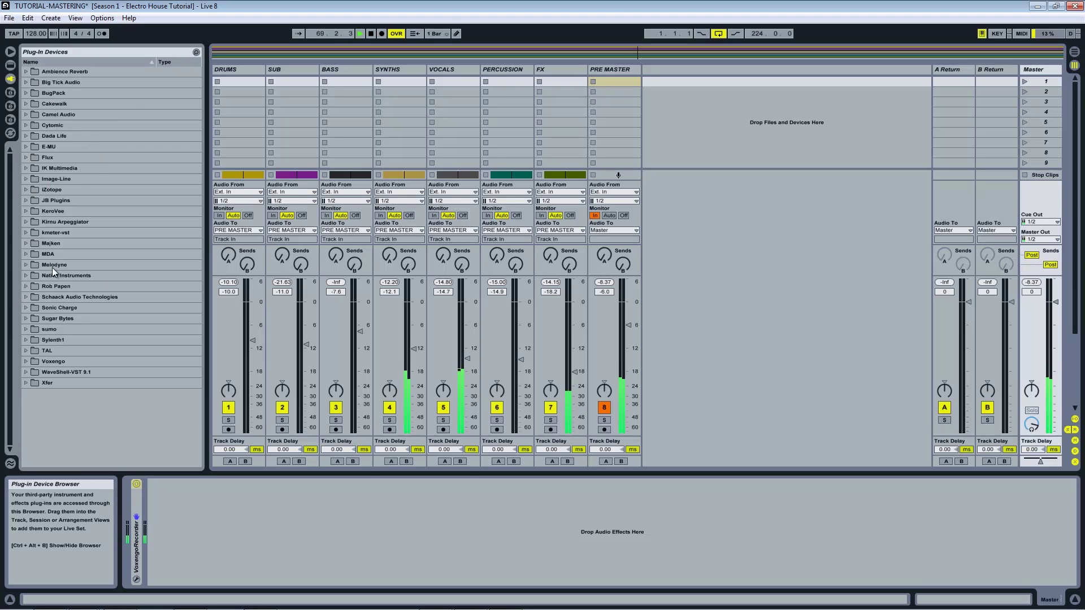
pyautogui.click(28, 125)
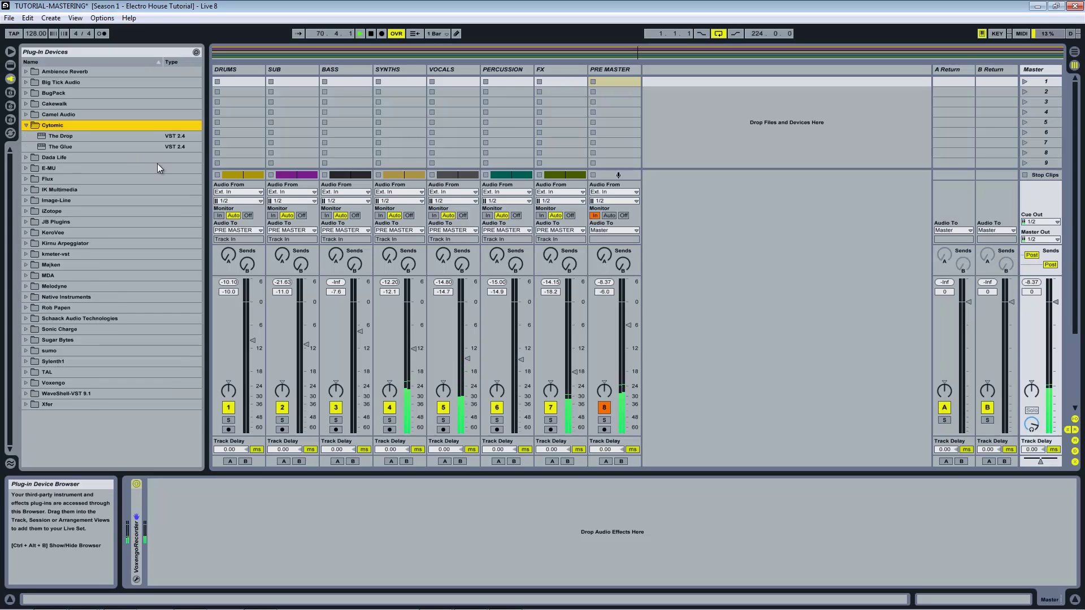
# Load The Glue onto the Master track ahead of the VoxengoRecorder, leaving The Drop out of the chain
pyautogui.doubleClick(59, 137)
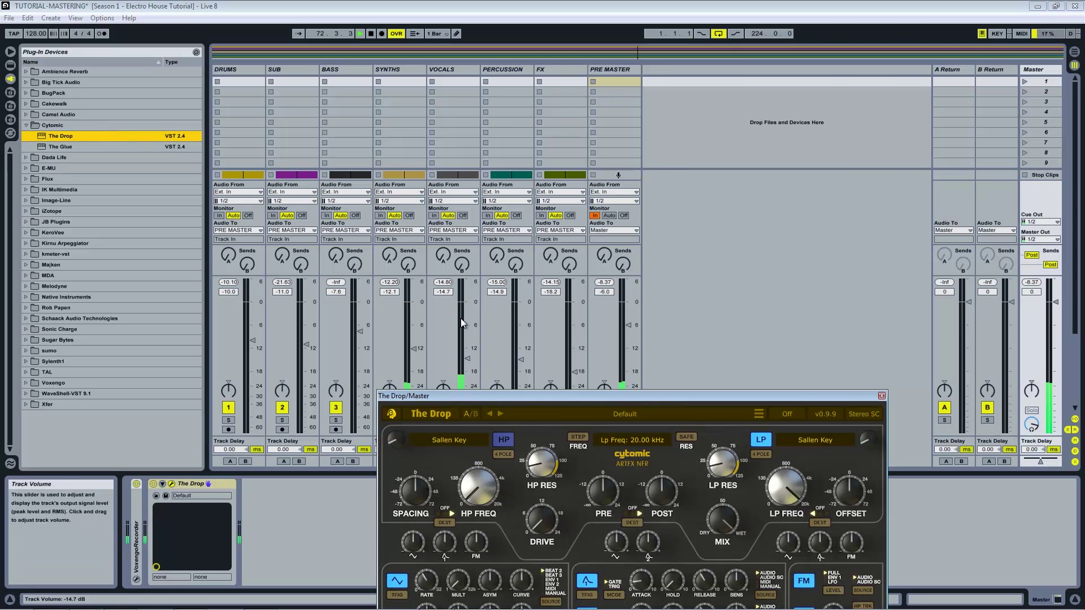
pyautogui.moveTo(458, 396); pyautogui.dragTo(457, 290)
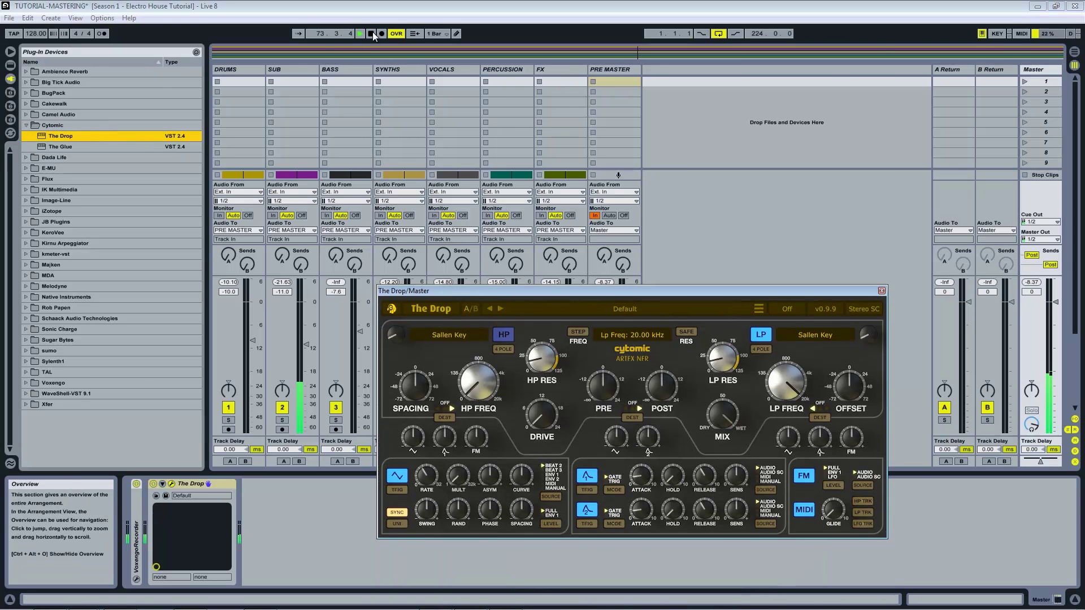
pyautogui.moveTo(60, 146); pyautogui.dragTo(213, 502)
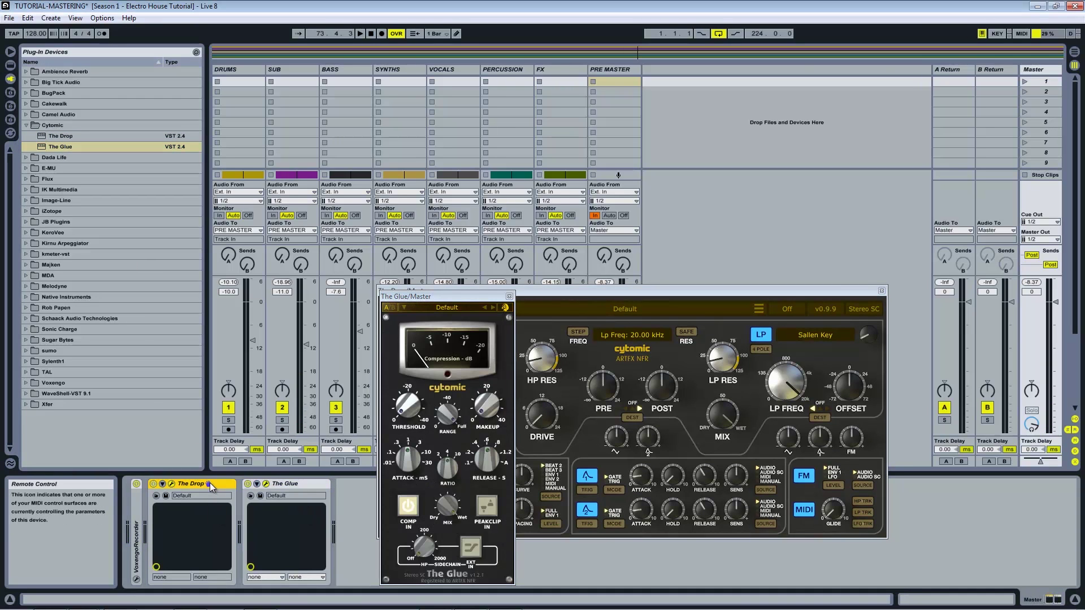
pyautogui.press('Delete')
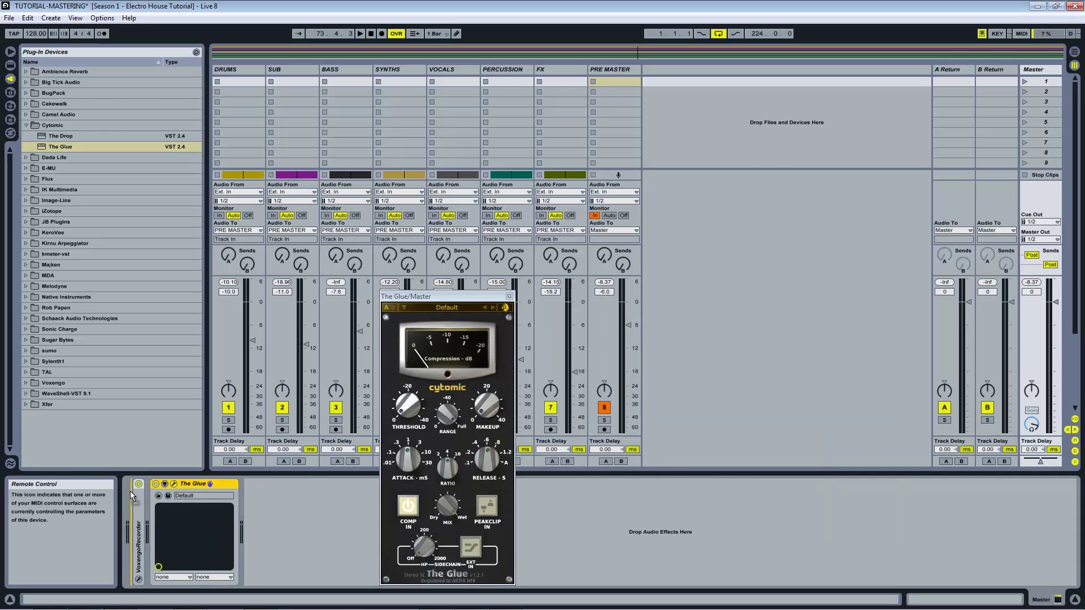
pyautogui.moveTo(130, 490); pyautogui.dragTo(231, 509)
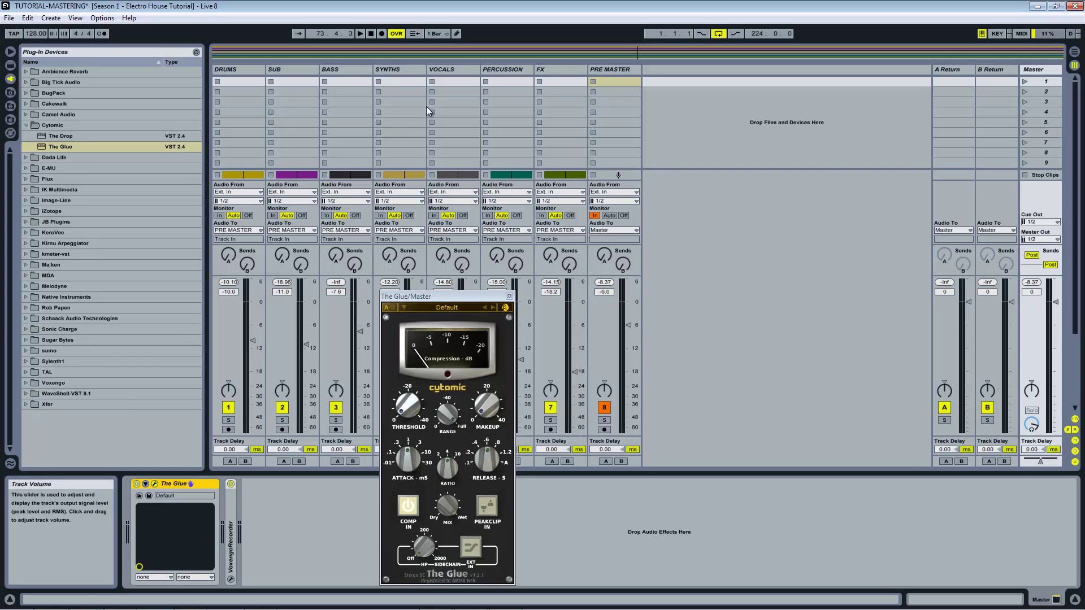
pyautogui.moveTo(449, 296); pyautogui.dragTo(642, 177)
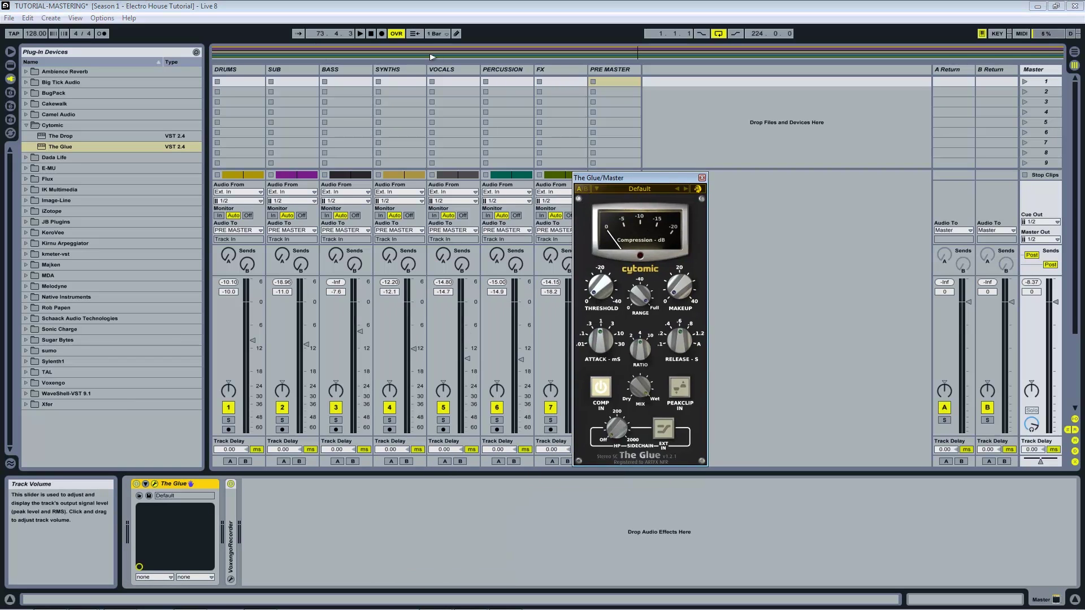
# Load the factory preset "Mastering - transparent final master.tgp" into The Glue
pyautogui.click(359, 35)
pyautogui.click(371, 34)
pyautogui.click(617, 188)
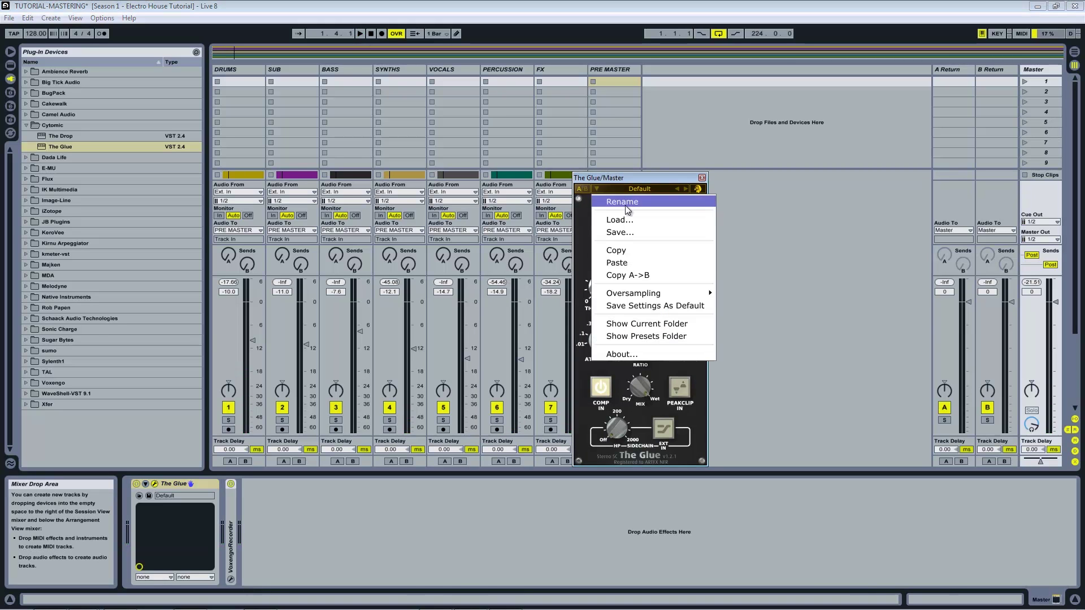
pyautogui.click(620, 219)
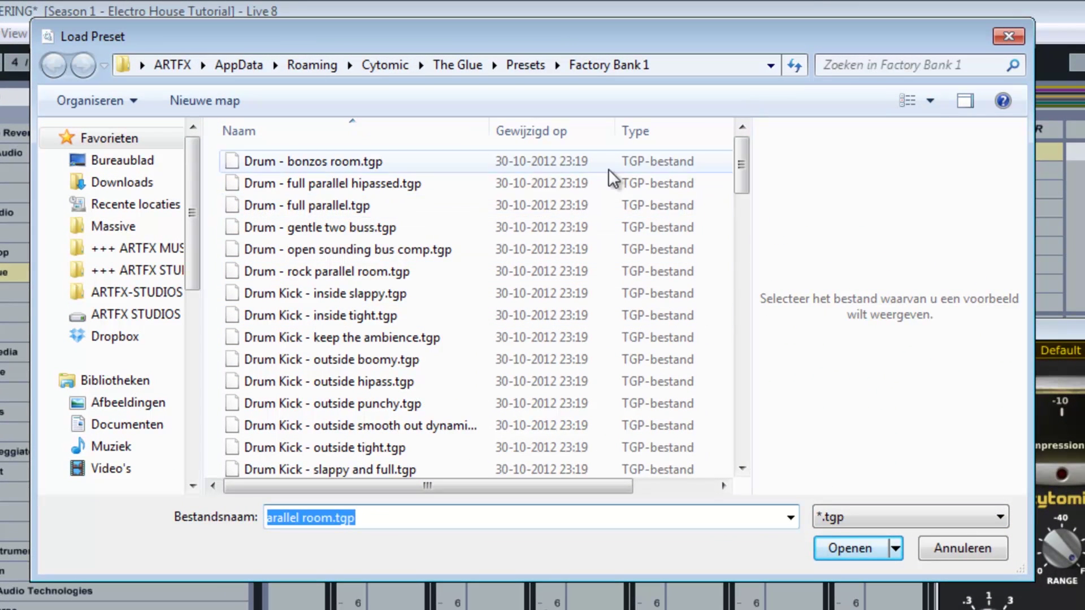
pyautogui.moveTo(742, 170); pyautogui.dragTo(765, 398)
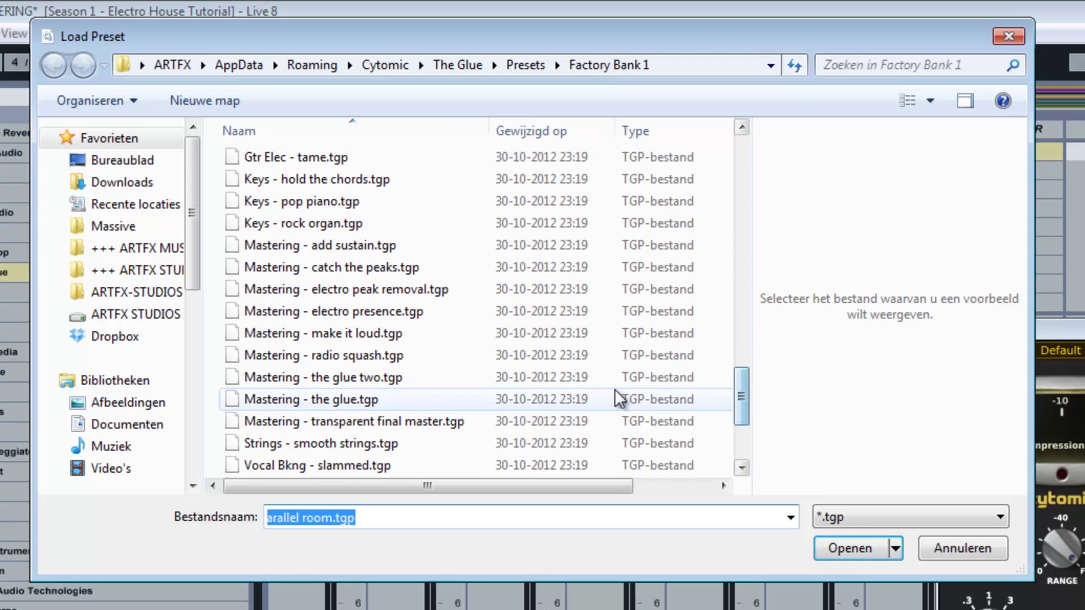
pyautogui.click(393, 425)
pyautogui.click(863, 547)
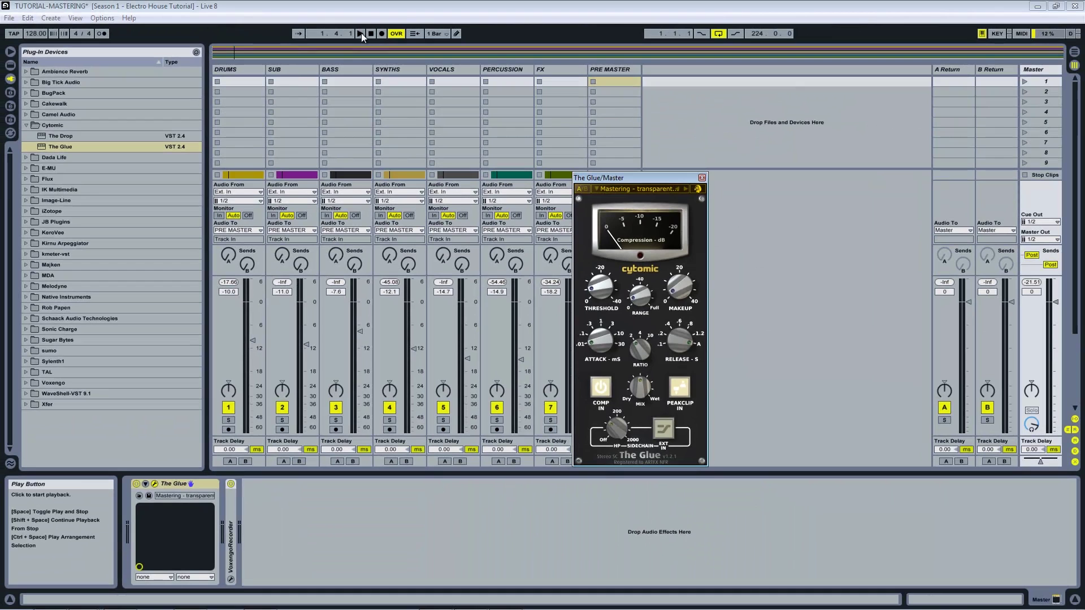
# Switch to the Arrangement View and audition the song from about bar 33 and about bar 55
pyautogui.moveTo(614, 178); pyautogui.dragTo(759, 159)
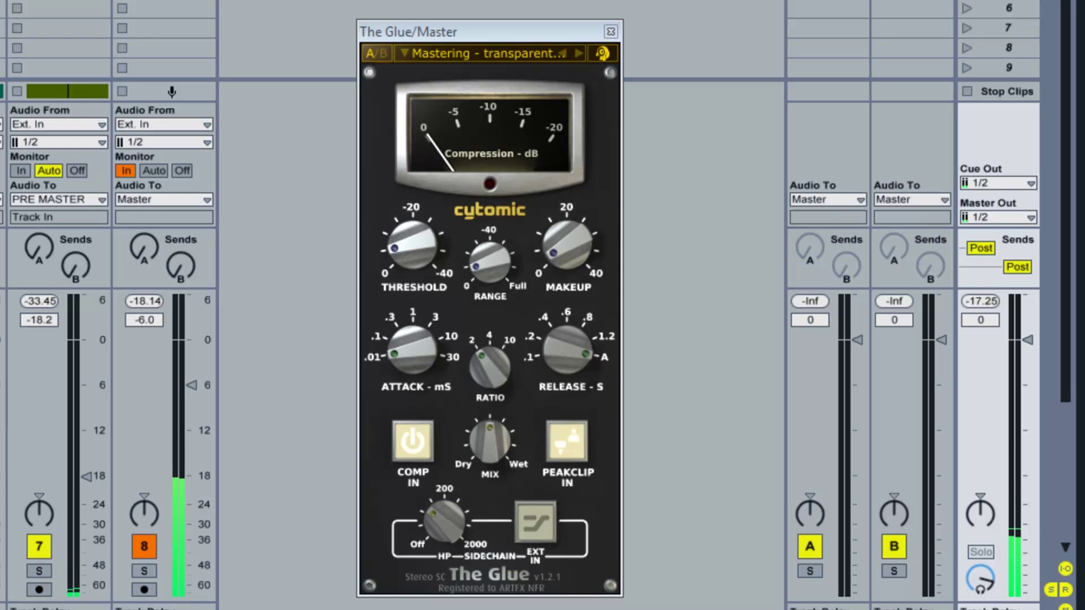
pyautogui.press('Tab')
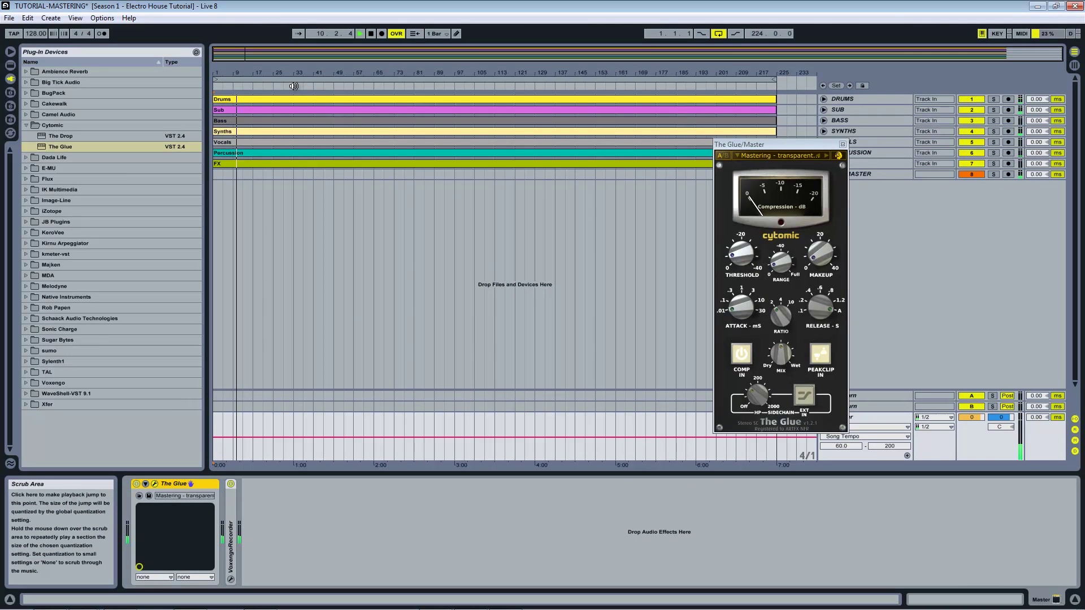
pyautogui.click(293, 86)
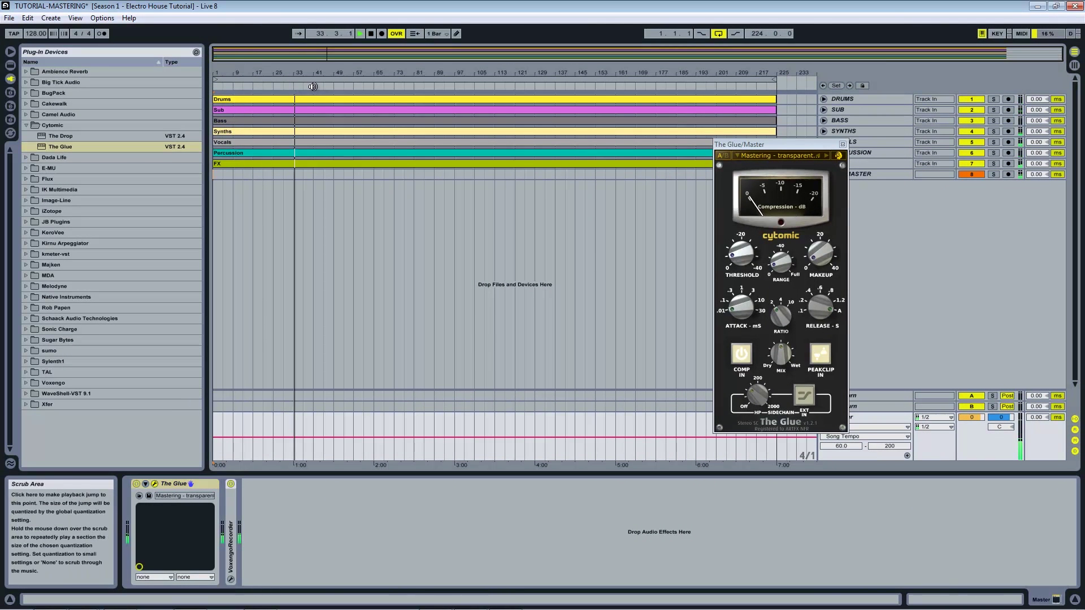
pyautogui.click(349, 88)
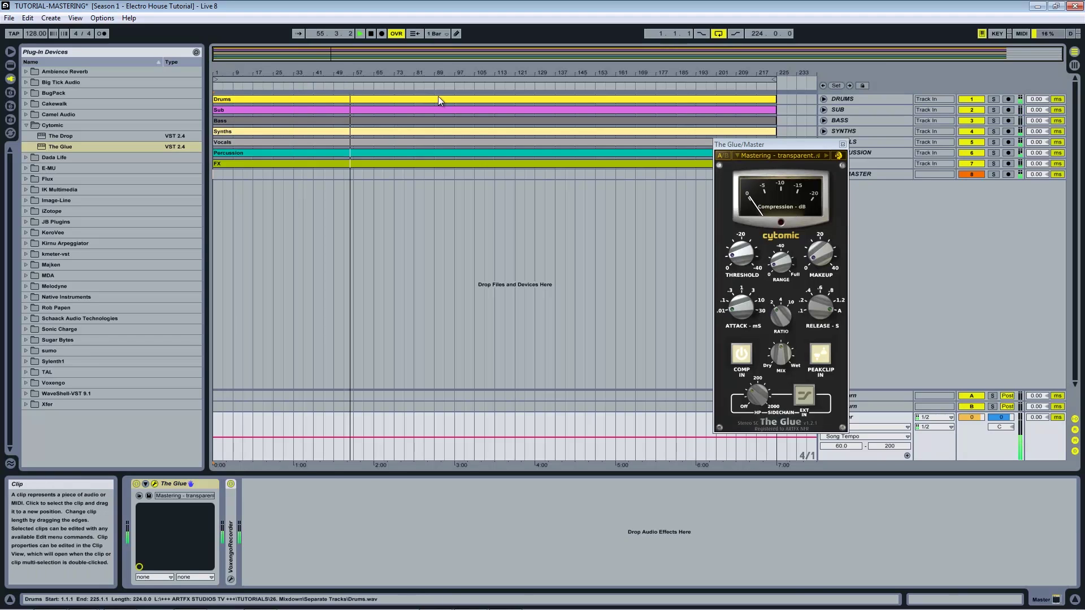
# Compare the mix with The Glue bypassed and active, continuing playback from about bar 80 and about bar 98
pyautogui.click(137, 485)
pyautogui.click(137, 484)
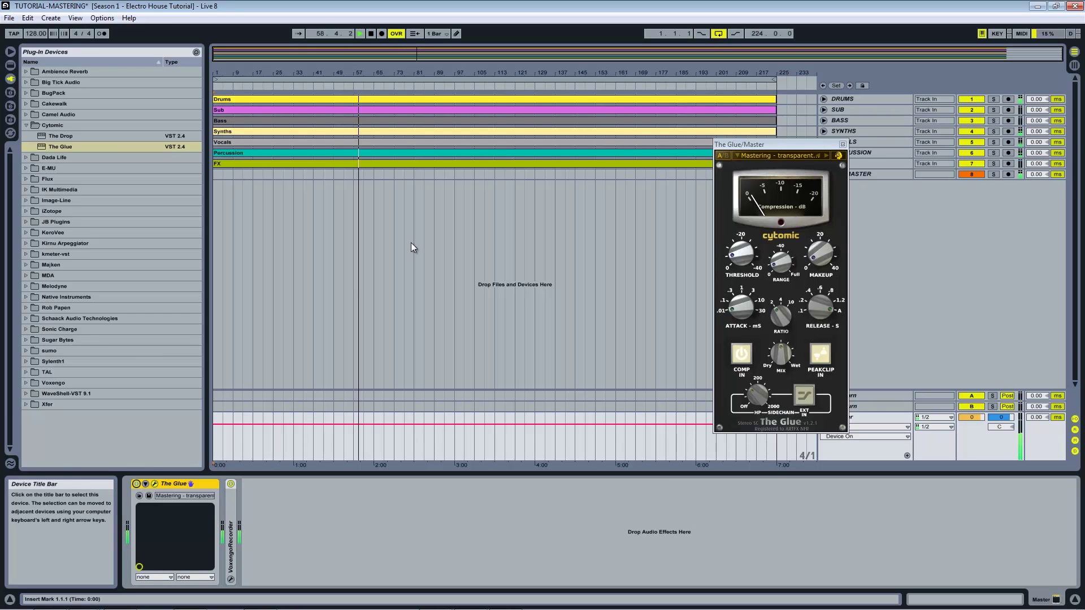
pyautogui.click(413, 86)
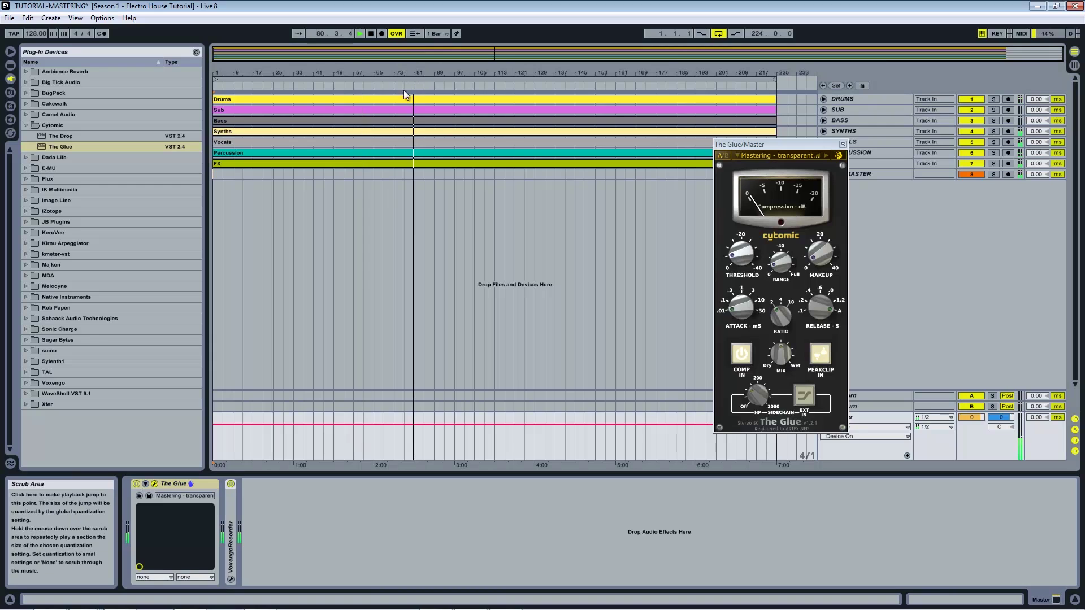
pyautogui.click(455, 87)
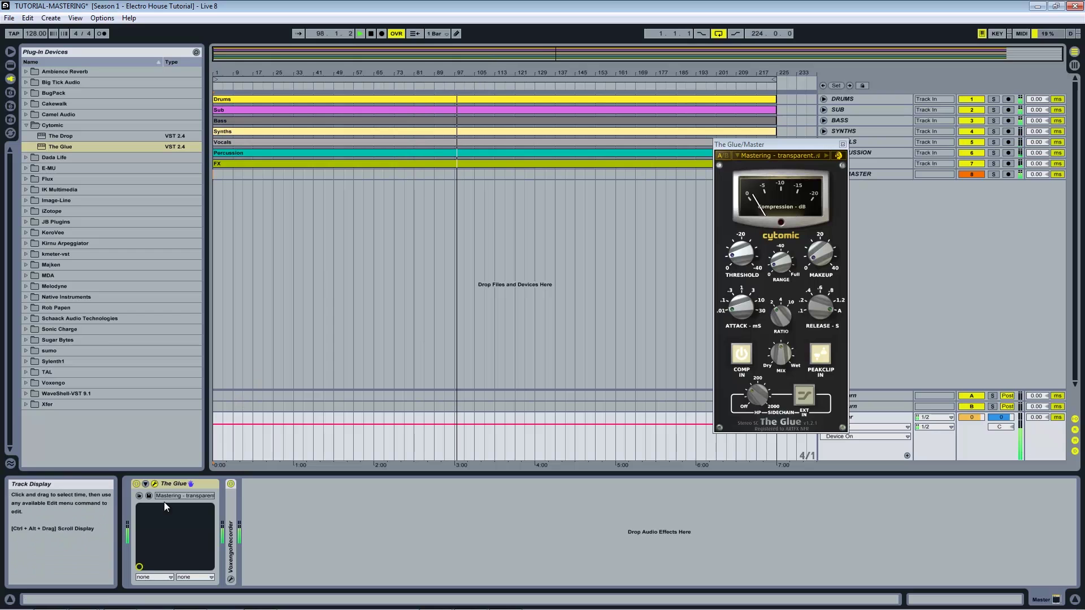
pyautogui.click(137, 484)
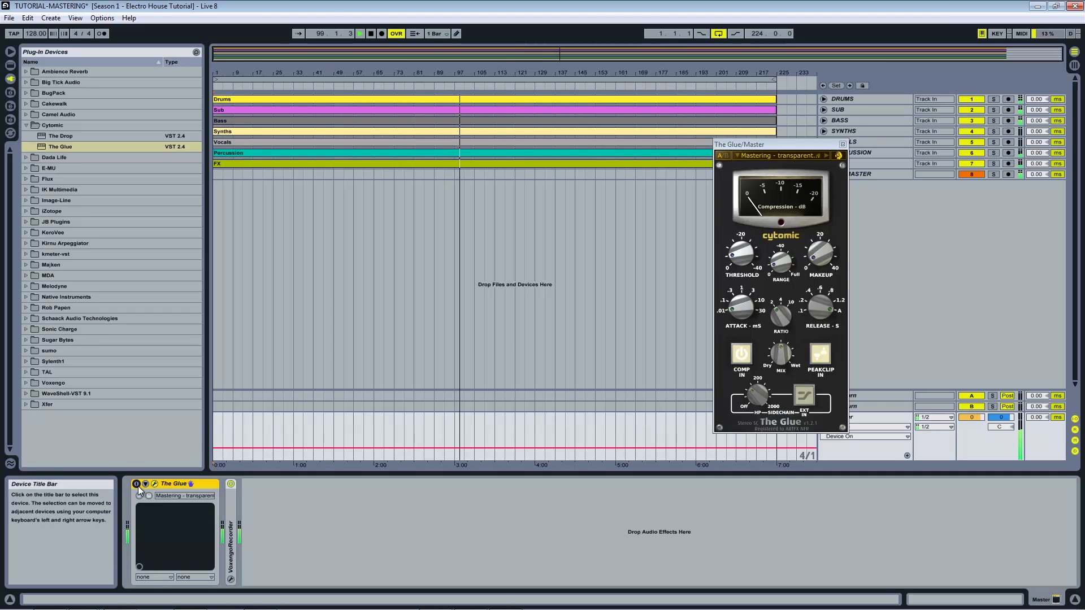
pyautogui.click(137, 485)
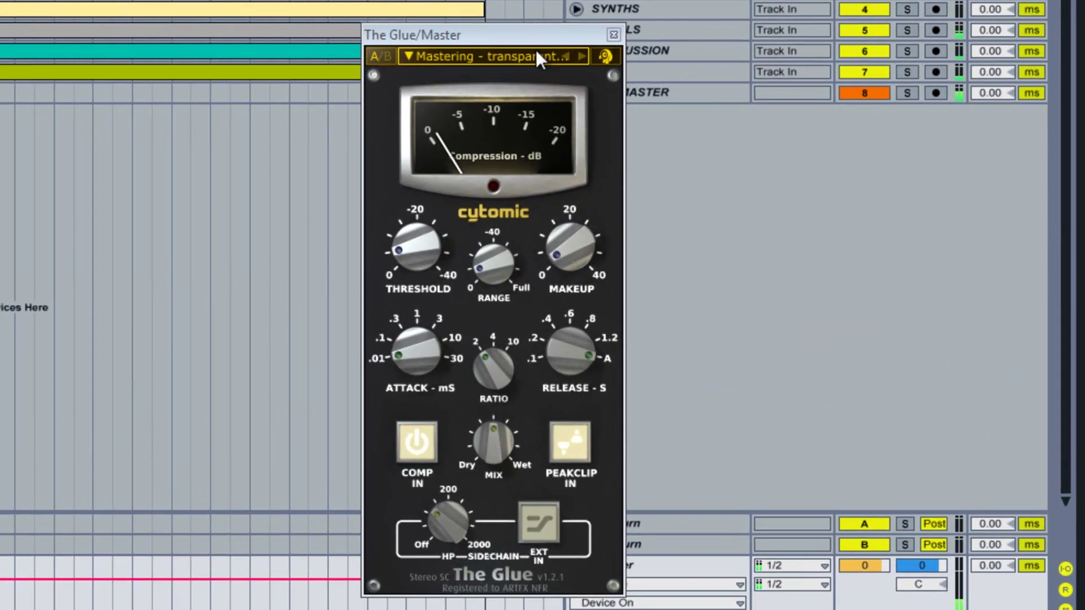
# Audition the presets "Mastering - the glue" and "Mastering - the glue two", and reset the Master peak level in the Session View
pyautogui.click(565, 57)
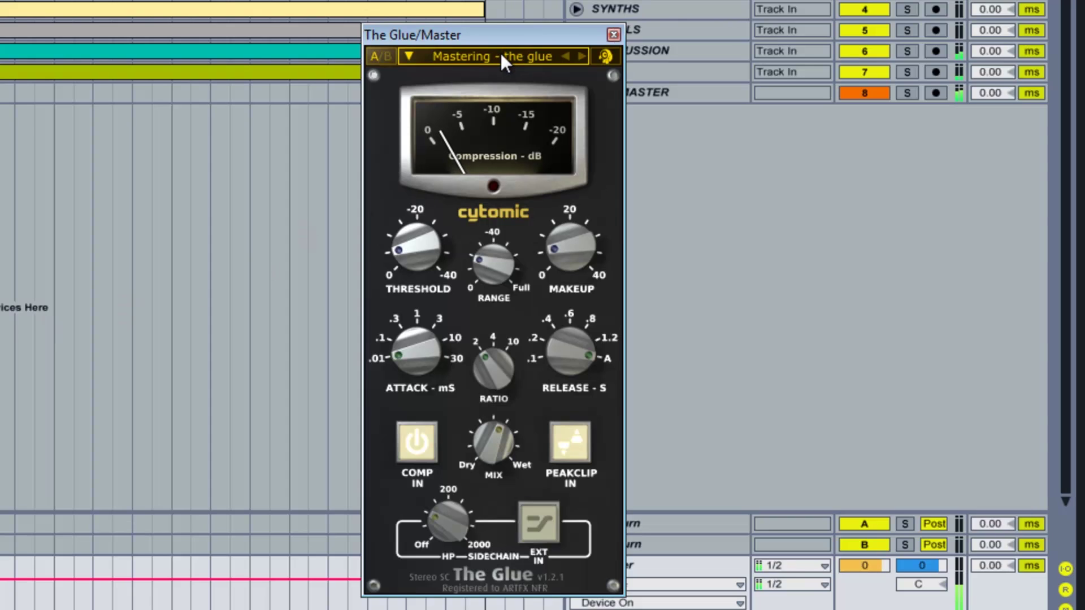
pyautogui.click(565, 55)
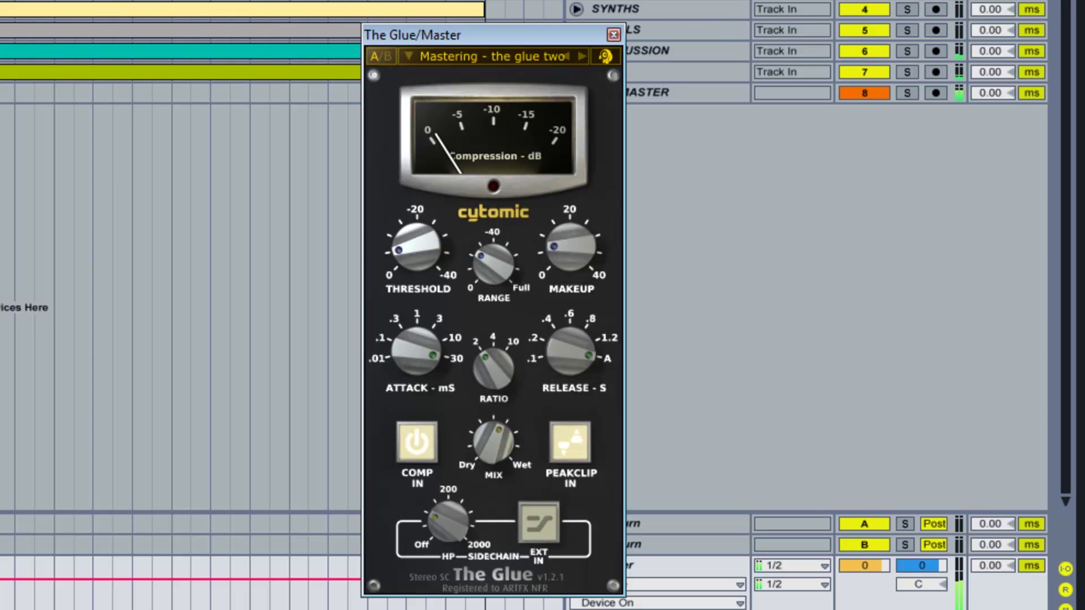
pyautogui.press('Tab')
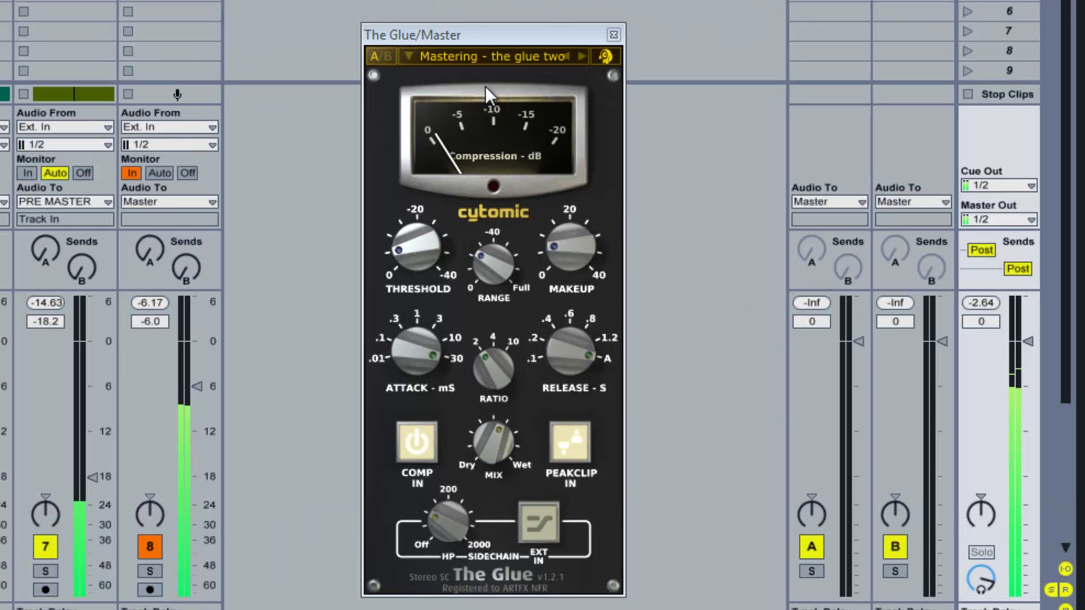
pyautogui.click(994, 302)
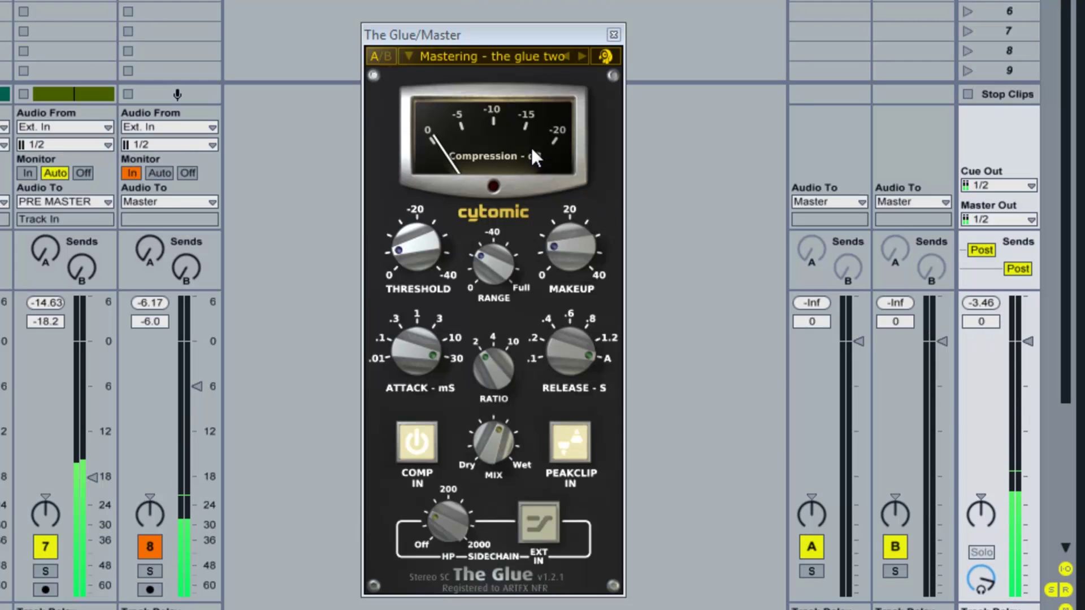
# Compare the Master peak levels of the presets "Mastering - the glue" and "Mastering - transparent final master", resetting the peak for each
pyautogui.click(582, 57)
pyautogui.click(994, 304)
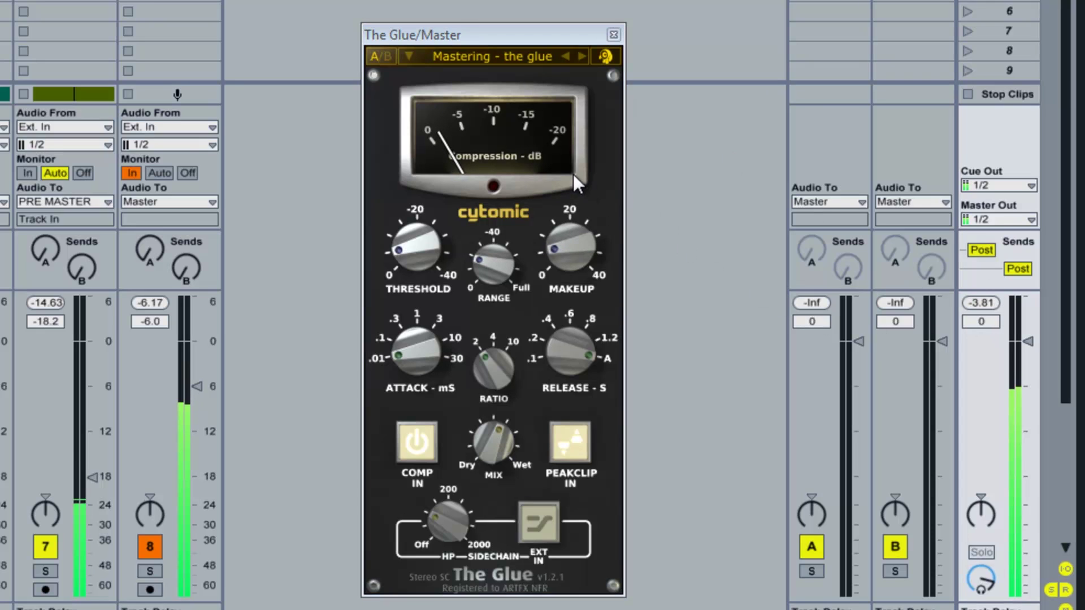
pyautogui.click(582, 59)
pyautogui.click(994, 304)
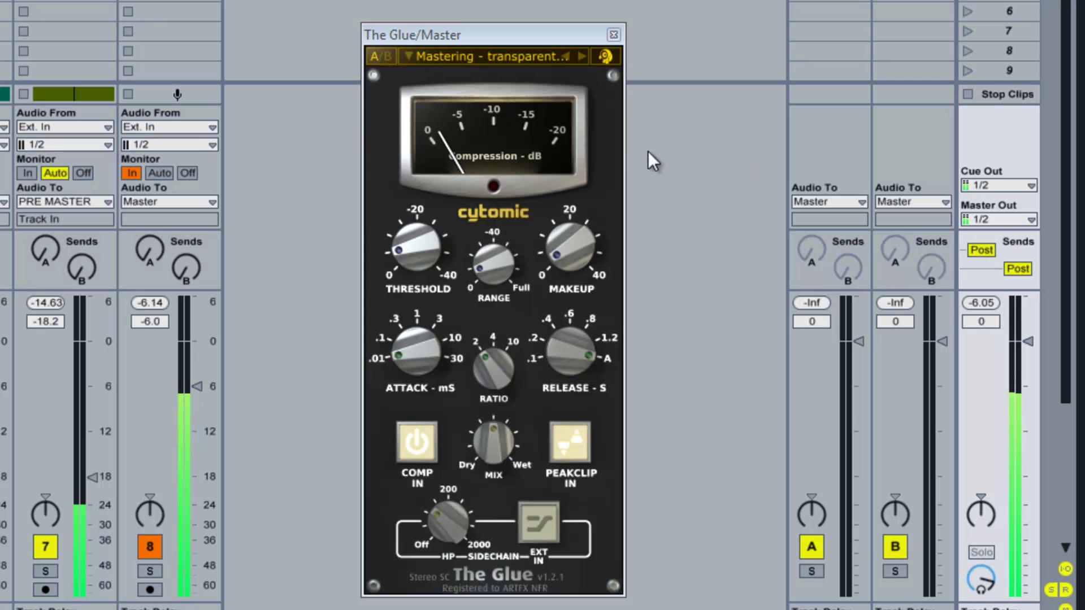
# Set The Glue to the preset "Mastering - the glue", and close its window and the Cytomic folder
pyautogui.click(567, 53)
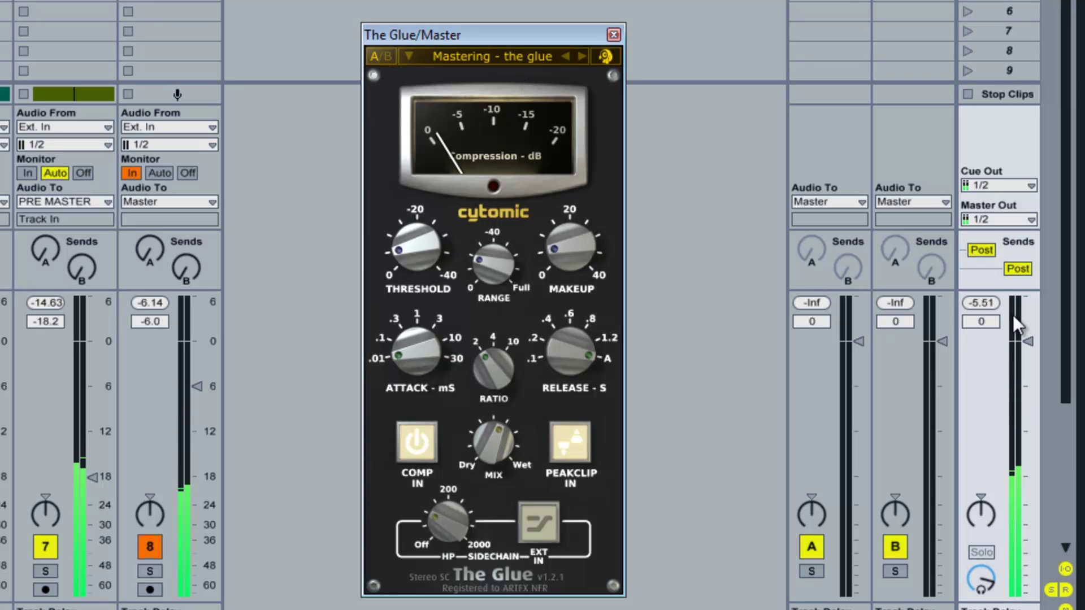
pyautogui.click(613, 35)
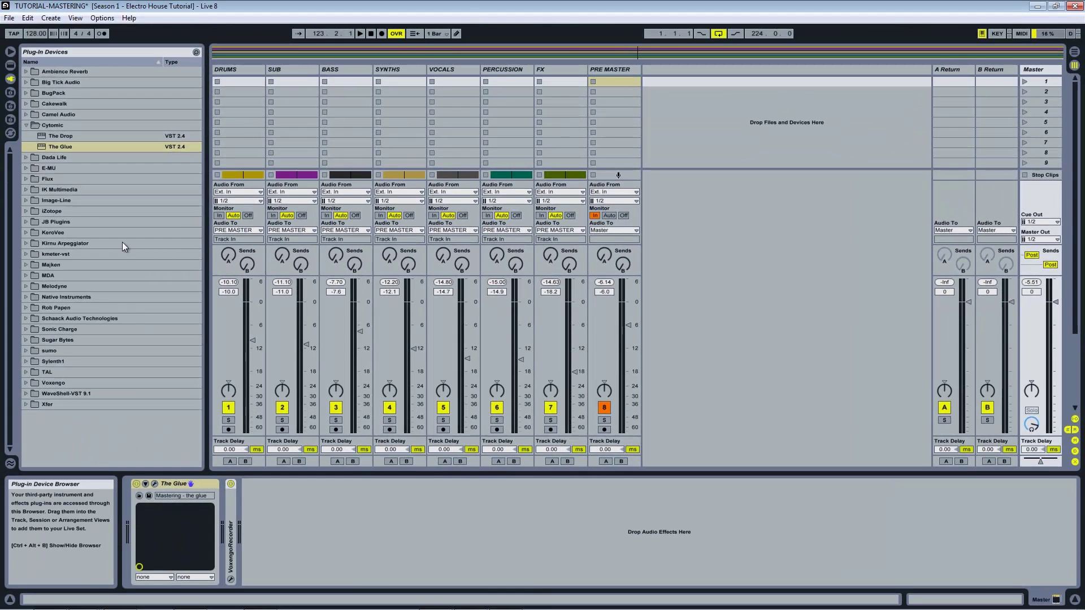
pyautogui.click(24, 125)
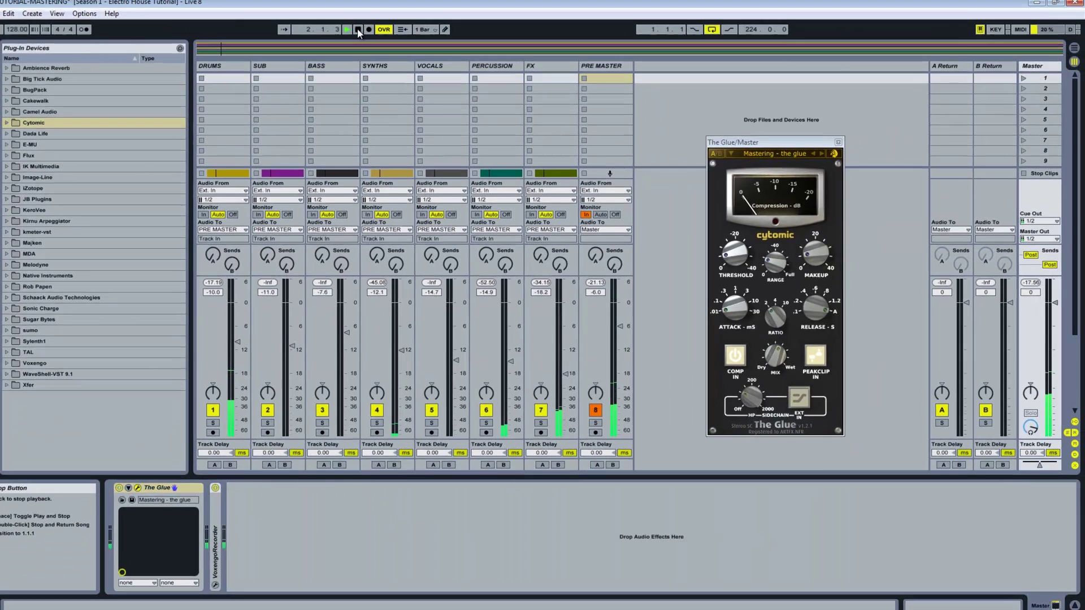
# Stop playback and fine-tune the makeup gain of The Glue on the Master
pyautogui.click(370, 33)
pyautogui.moveTo(664, 244)
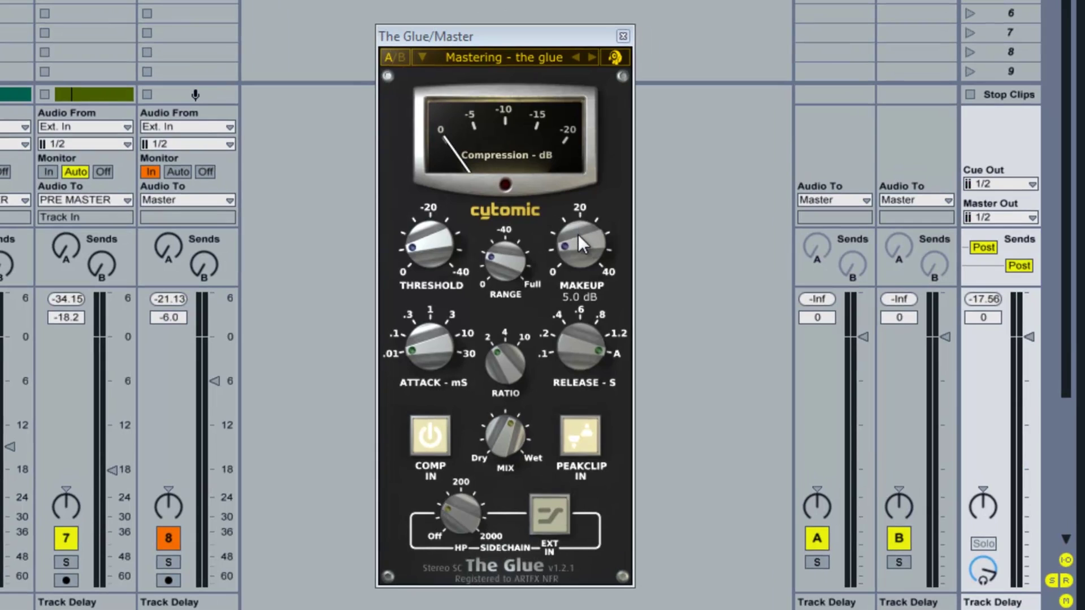
pyautogui.moveTo(580, 242); pyautogui.dragTo(581, 249)
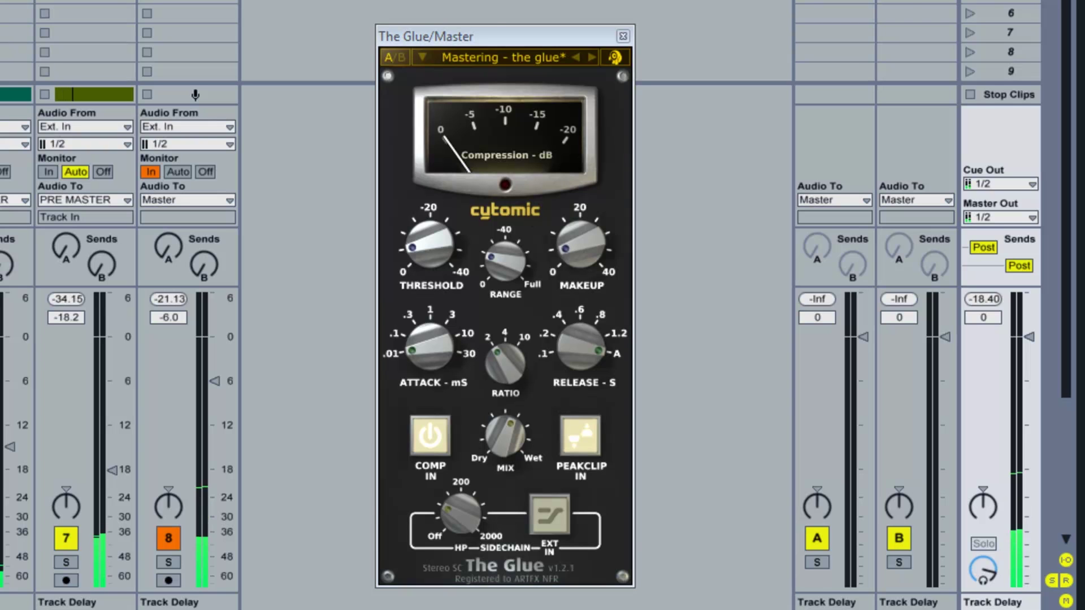
# Compare the mix with The Glue bypassed and active from the Arrangement View, then stop playback with the Session View showing and The Glue's window closed
pyautogui.press('Tab')
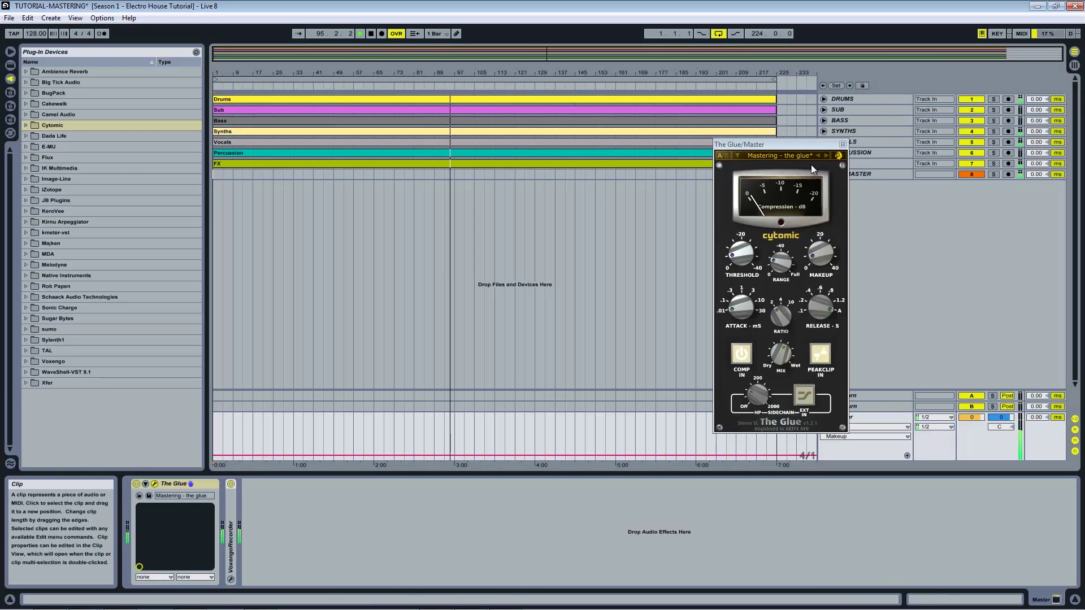
pyautogui.click(136, 487)
pyautogui.click(136, 487)
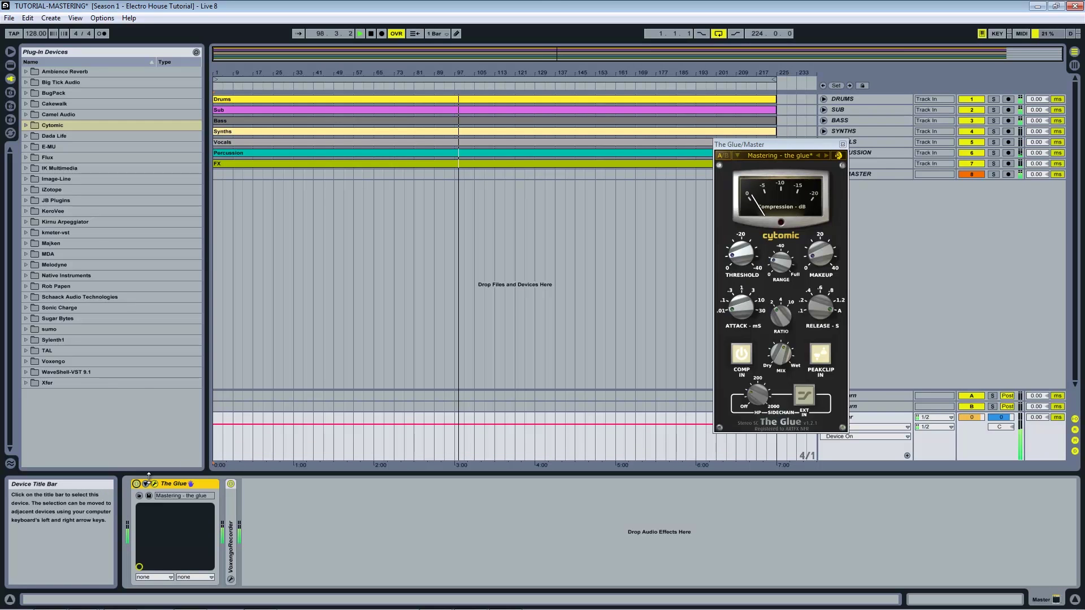
pyautogui.press('Tab')
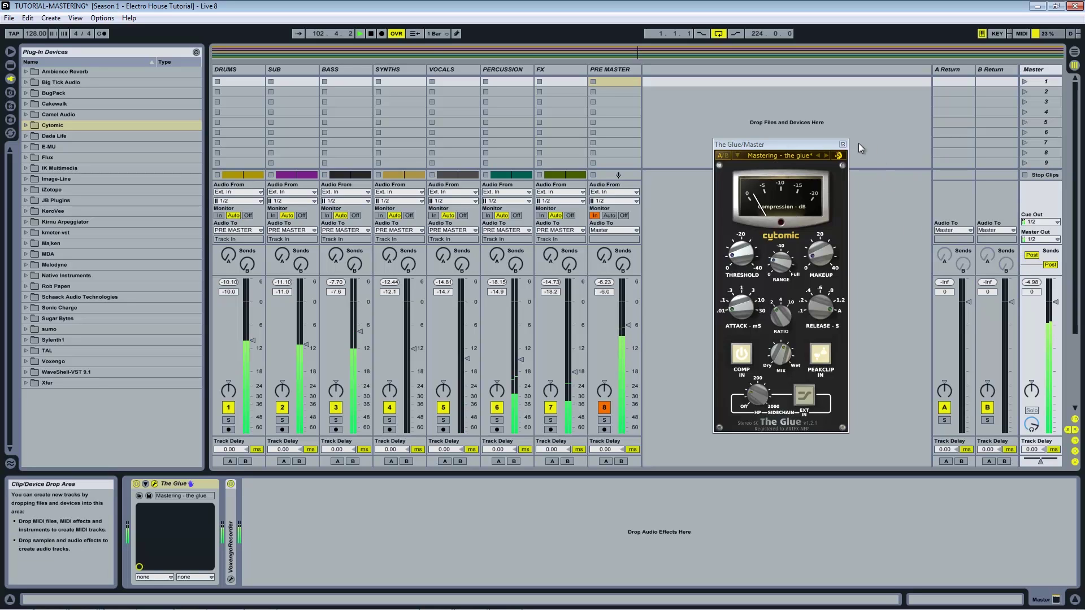
pyautogui.click(843, 144)
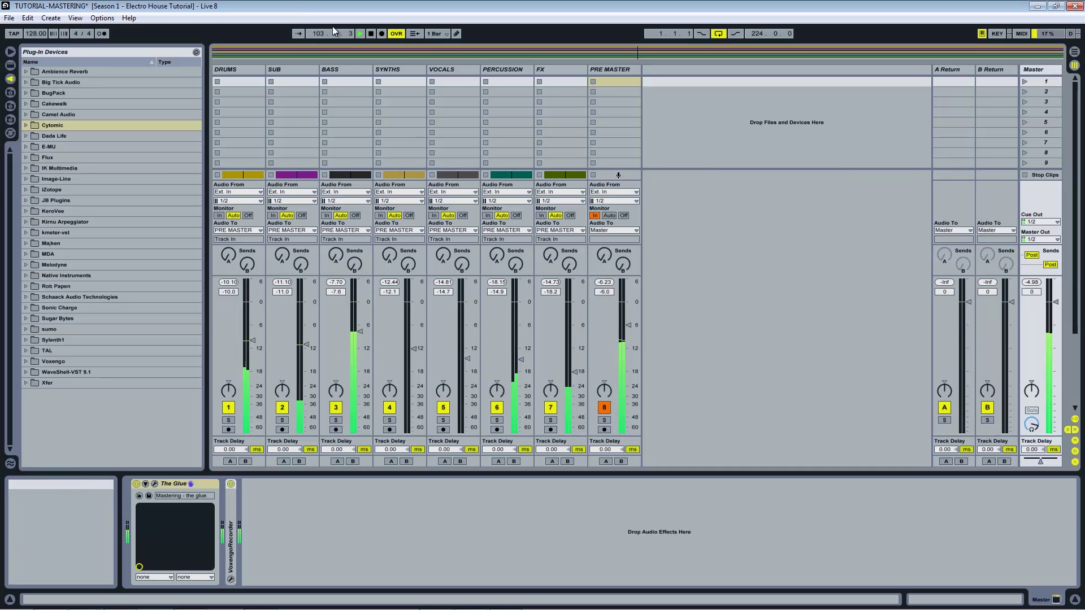
pyautogui.click(371, 34)
# Reopen The Glue and examine its threshold, range, makeup, release and ratio controls
pyautogui.click(154, 484)
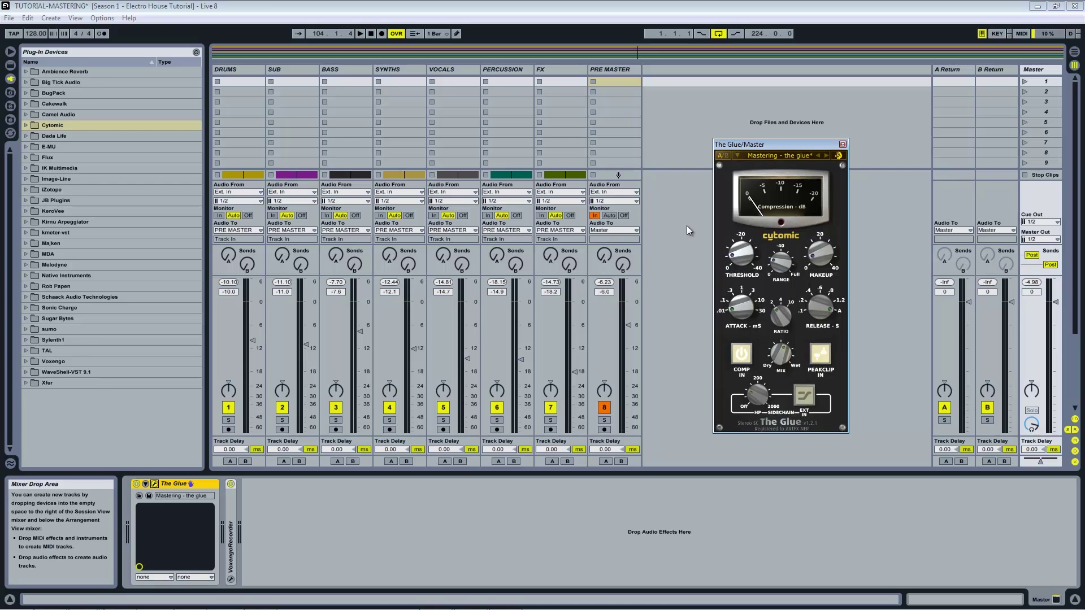
pyautogui.moveTo(743, 257)
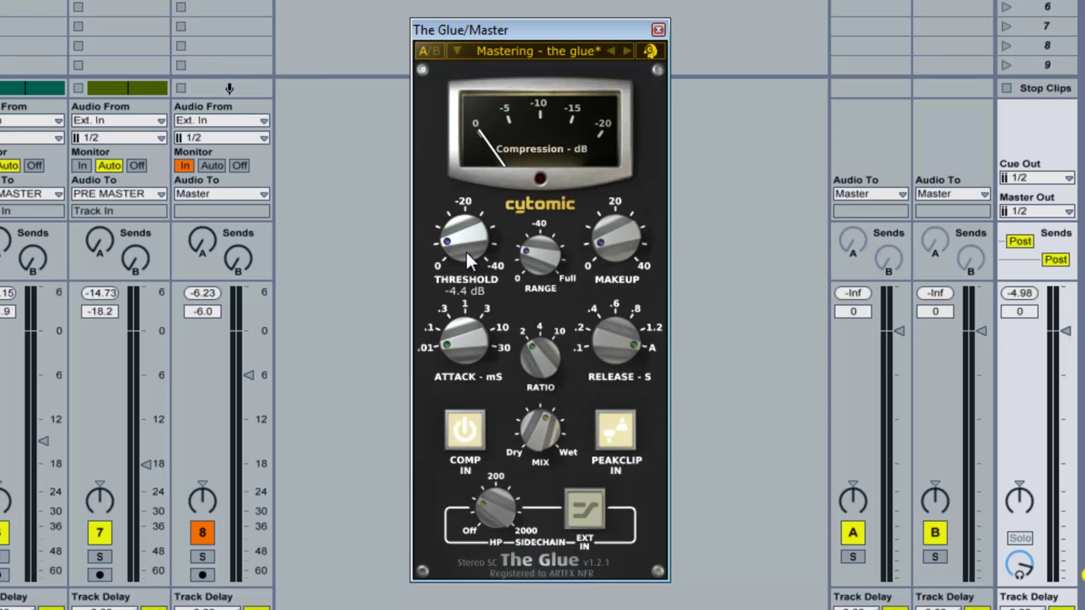
pyautogui.moveTo(531, 252)
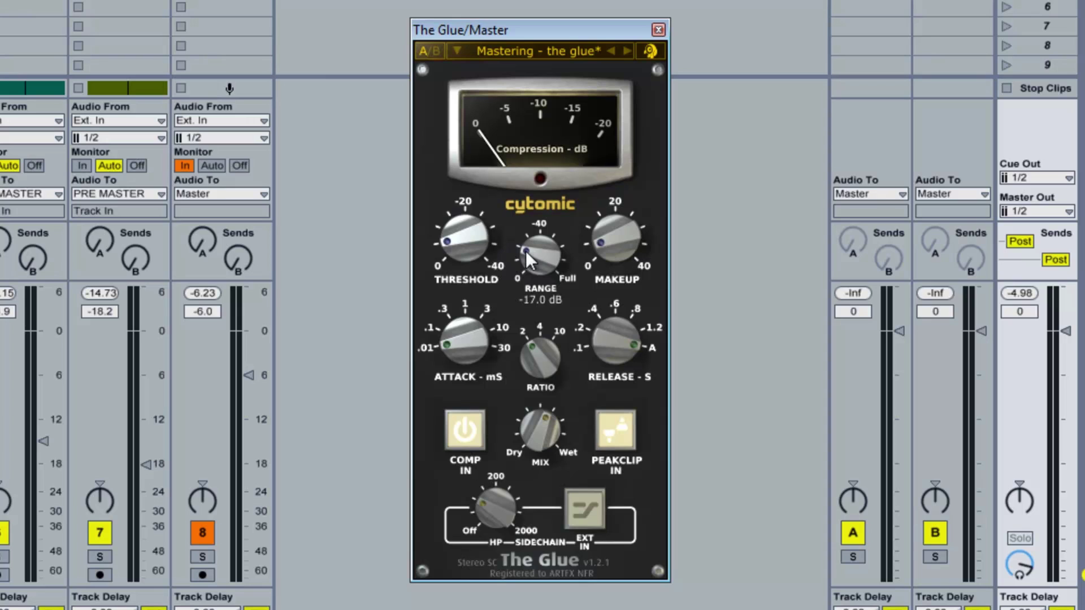
pyautogui.moveTo(451, 243)
pyautogui.moveTo(616, 227)
pyautogui.moveTo(603, 342)
pyautogui.mouseDown()
pyautogui.moveTo(604, 390)
pyautogui.moveTo(603, 330)
pyautogui.mouseUp()
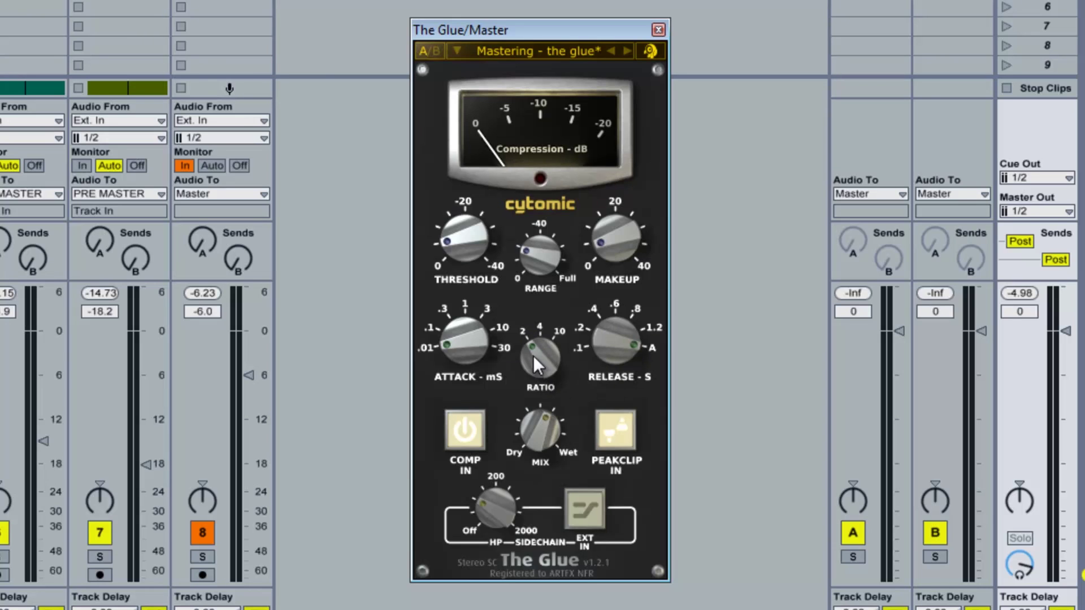
# Lower The Glue's Mix slightly, review its sidechain high-pass control and close the plug-in window
pyautogui.moveTo(529, 429)
pyautogui.scroll(-1, 544, 429)
pyautogui.scroll(-1, 545, 431)
pyautogui.scroll(-2, 545, 430)
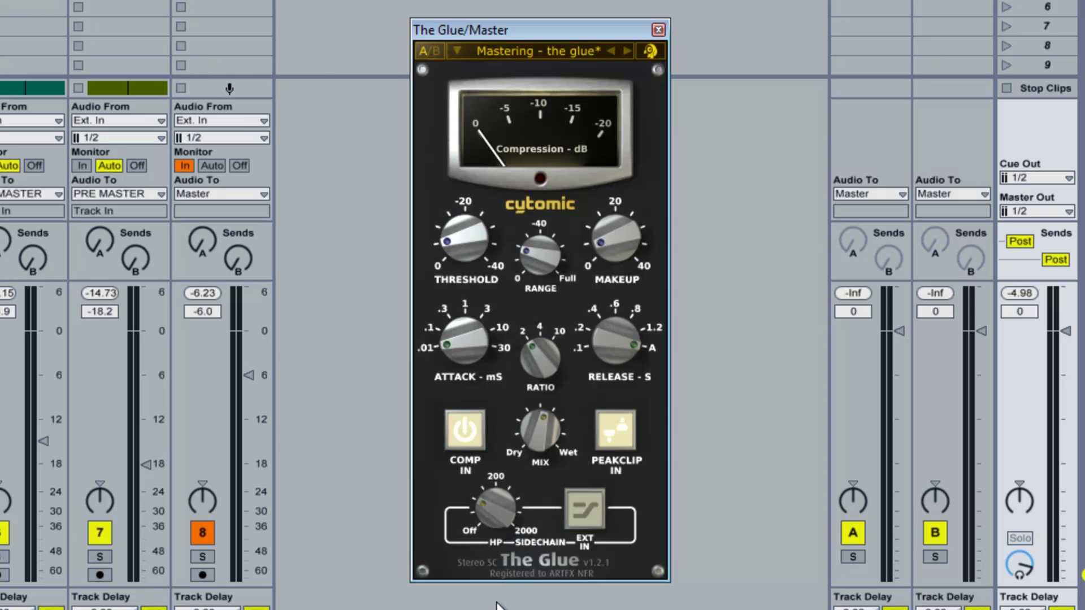
pyautogui.moveTo(505, 515)
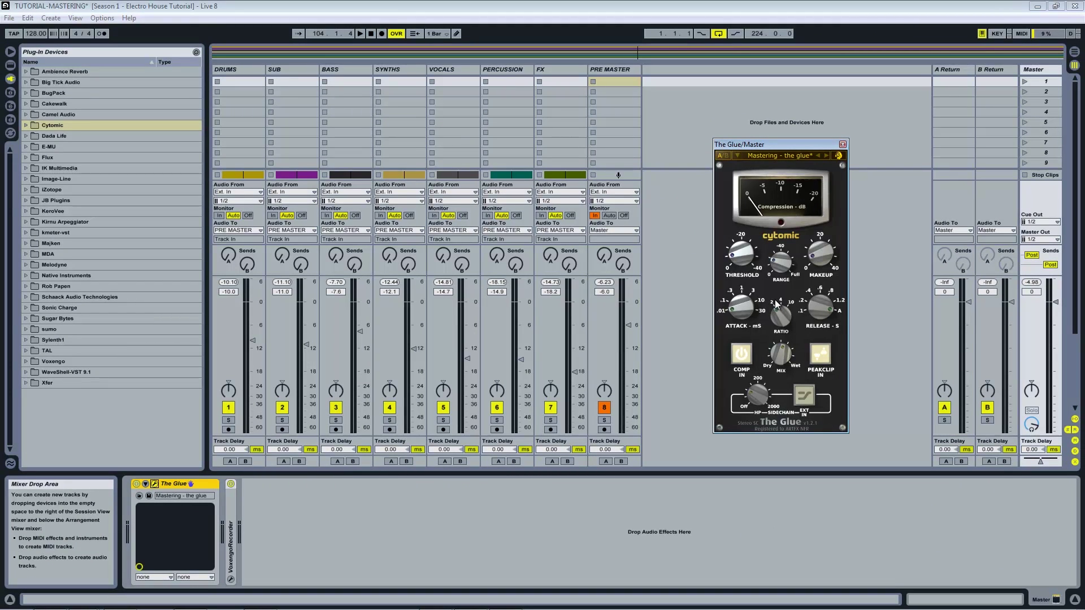
pyautogui.click(843, 144)
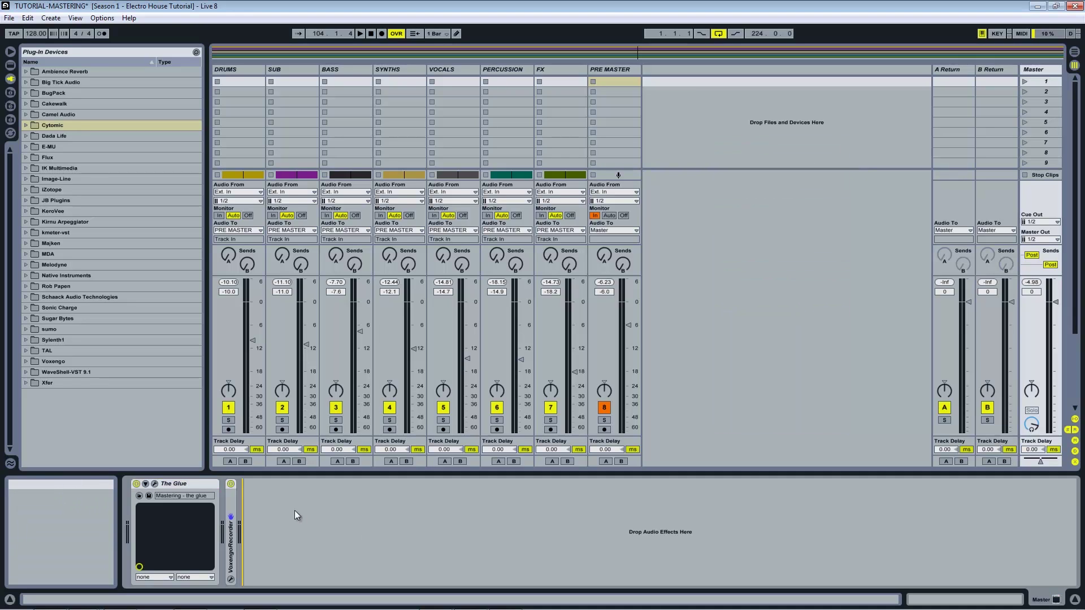
# Add iZotope Ozone 5 between The Glue and VoxengoRecorder on the Master, and enable and show its Stereo Imaging module
pyautogui.click(26, 189)
pyautogui.moveTo(70, 200)
pyautogui.mouseDown()
pyautogui.moveTo(174, 458)
pyautogui.moveTo(223, 497)
pyautogui.mouseUp()
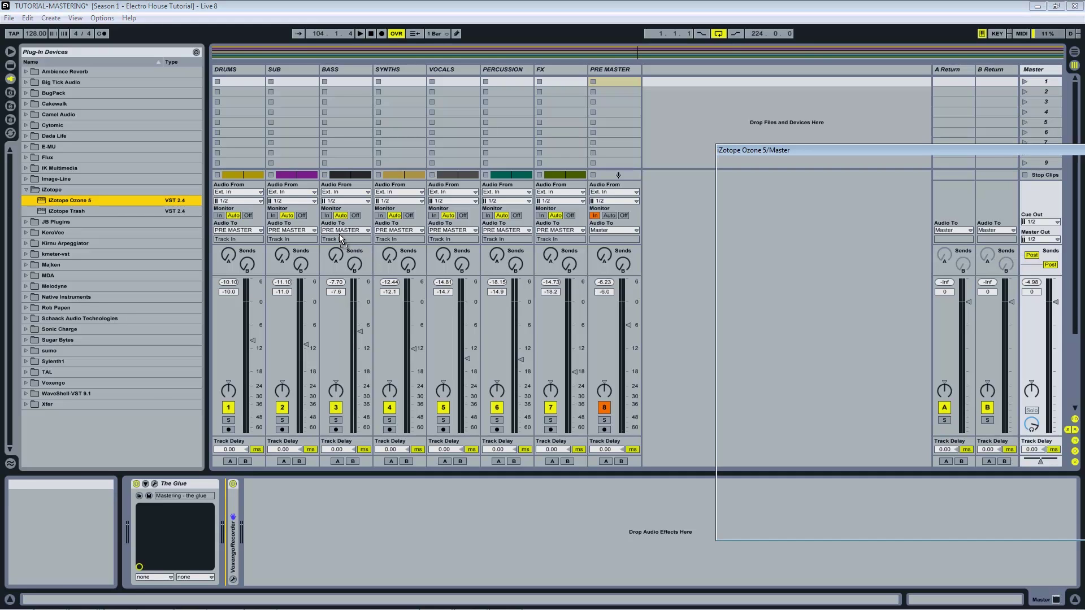
pyautogui.moveTo(825, 151); pyautogui.dragTo(459, 96)
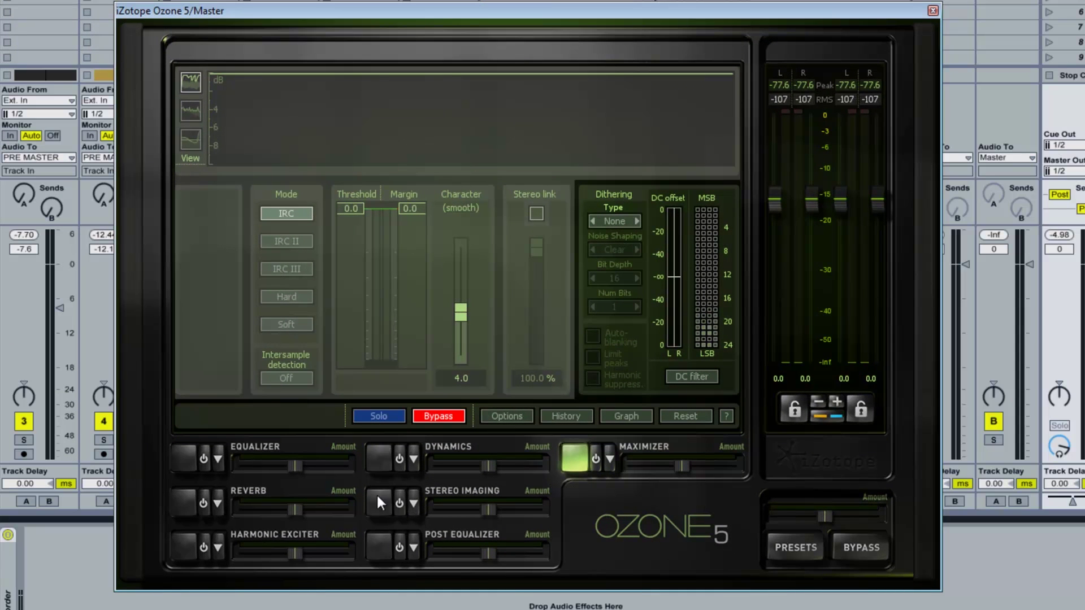
pyautogui.click(399, 500)
pyautogui.click(383, 502)
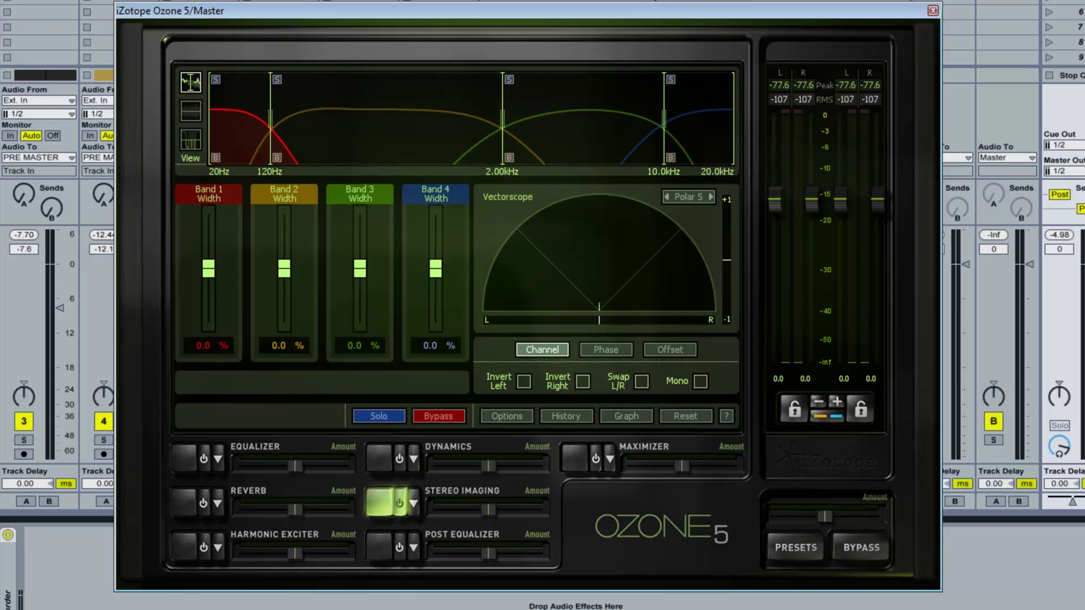
# Play the track from about 3:00 in the Arrangement View and bring back the Master's Ozone 5 window
pyautogui.press('Tab')
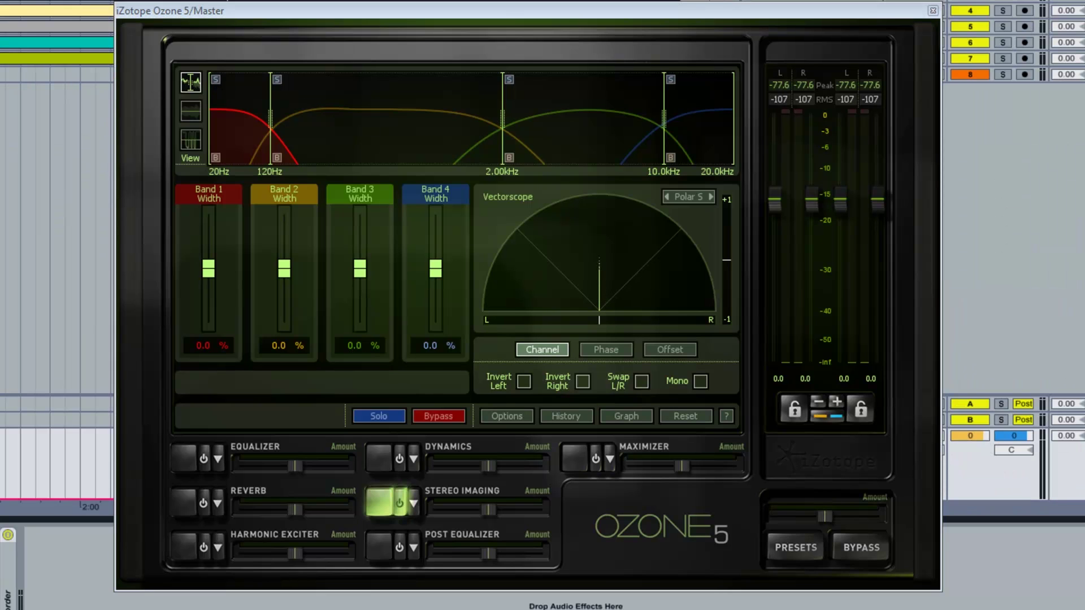
pyautogui.moveTo(906, 16); pyautogui.dragTo(923, 120)
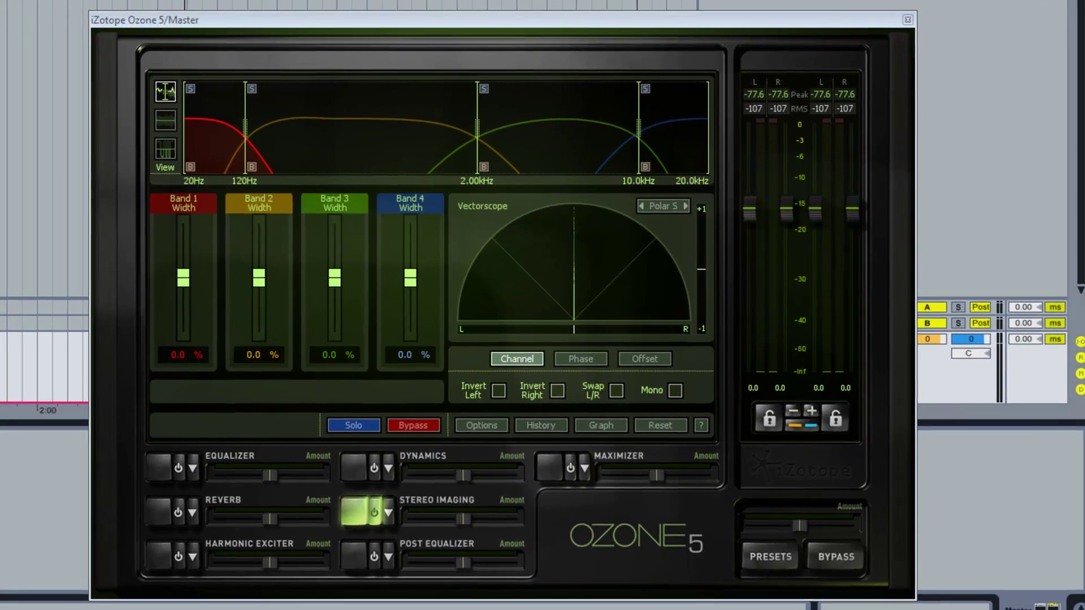
pyautogui.click(746, 2)
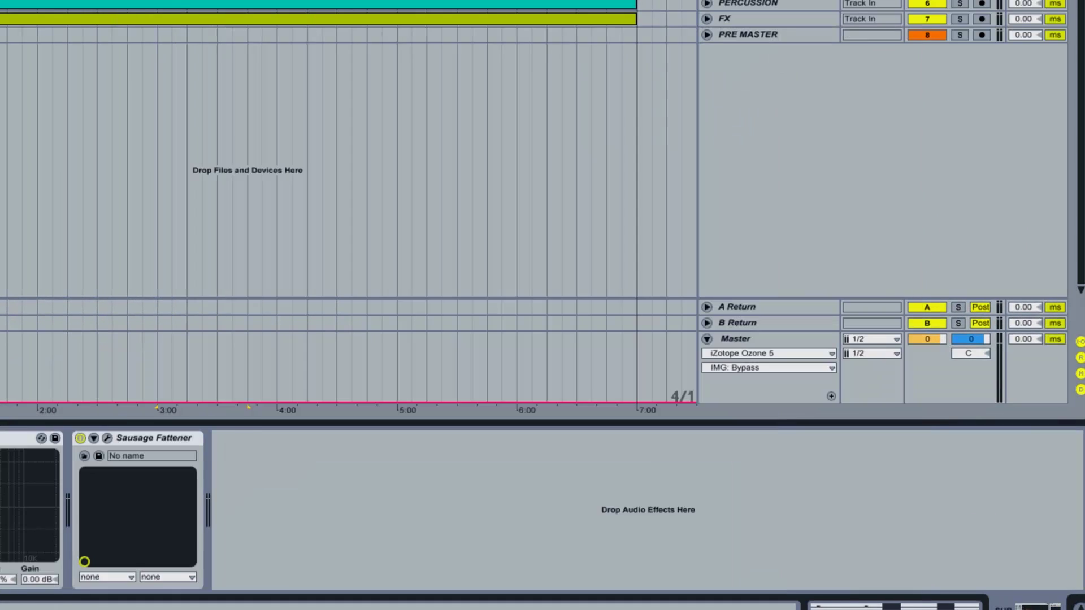
pyautogui.click(202, 1)
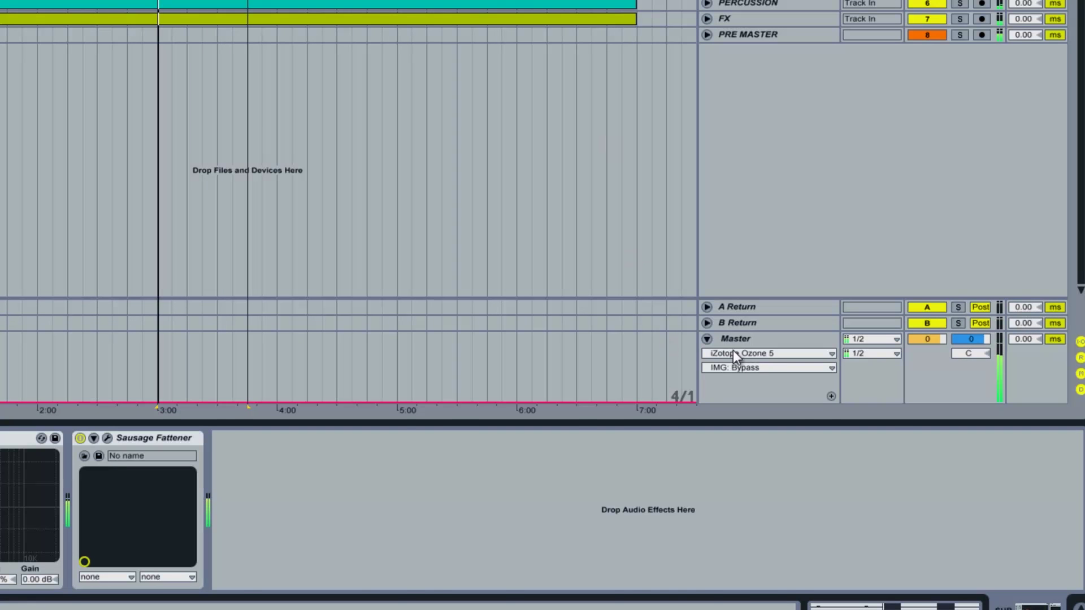
pyautogui.click(746, 338)
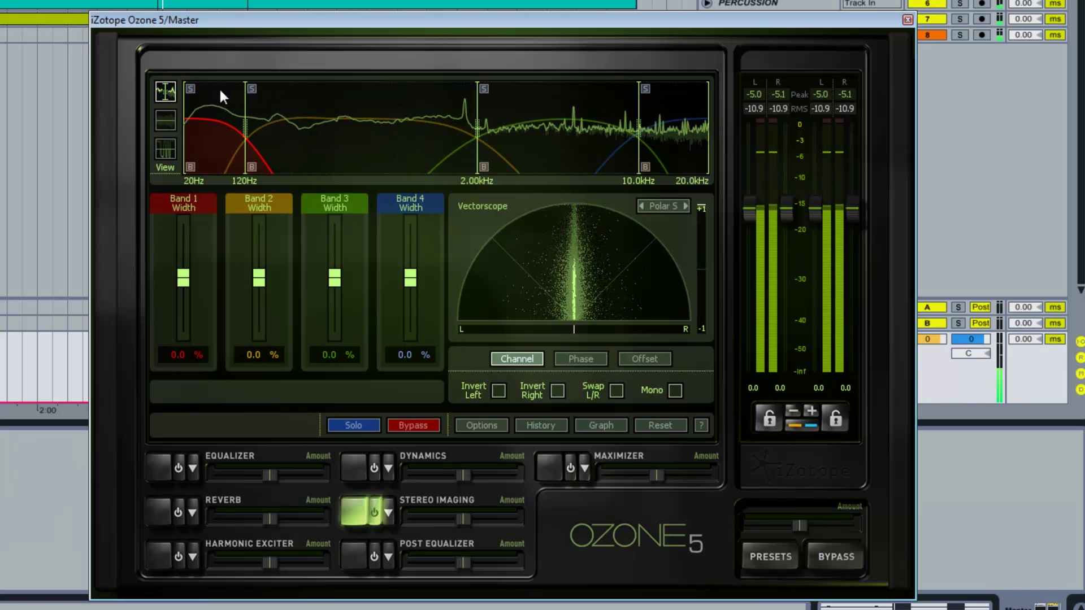
# Solo Band 1 in Stereo Imaging, set its upper crossover to 80 Hz and its width to -100%
pyautogui.click(191, 89)
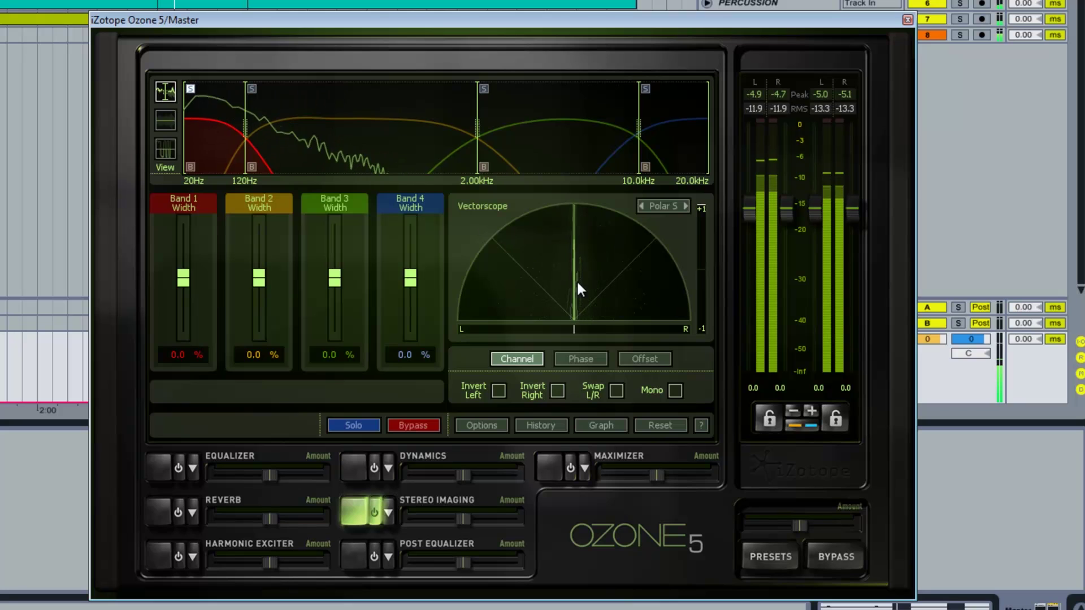
pyautogui.moveTo(245, 126); pyautogui.dragTo(211, 127)
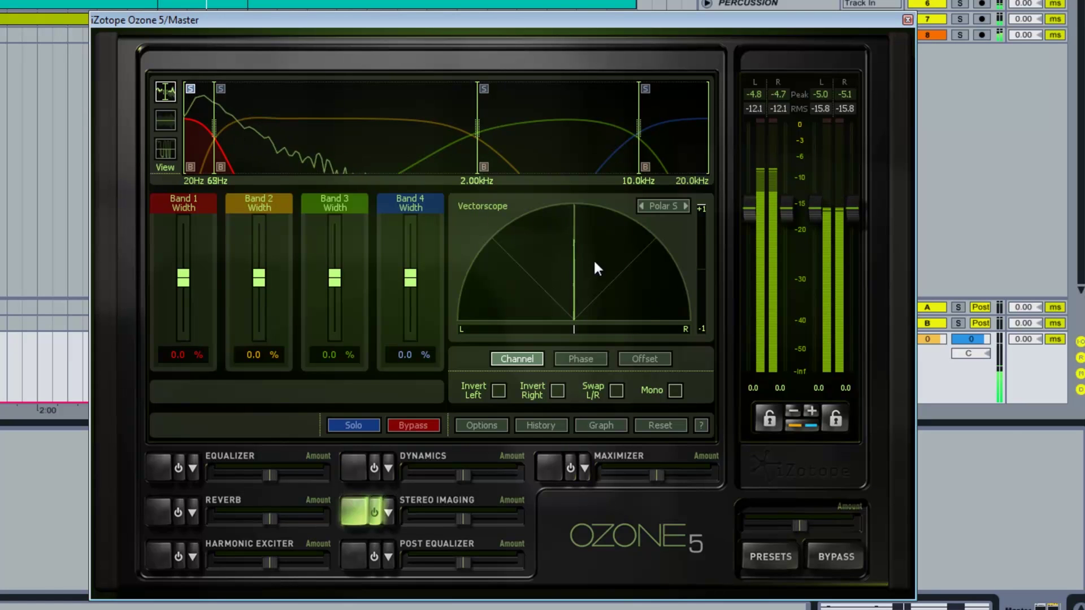
pyautogui.moveTo(214, 126)
pyautogui.mouseDown()
pyautogui.moveTo(237, 124)
pyautogui.moveTo(228, 121)
pyautogui.mouseUp()
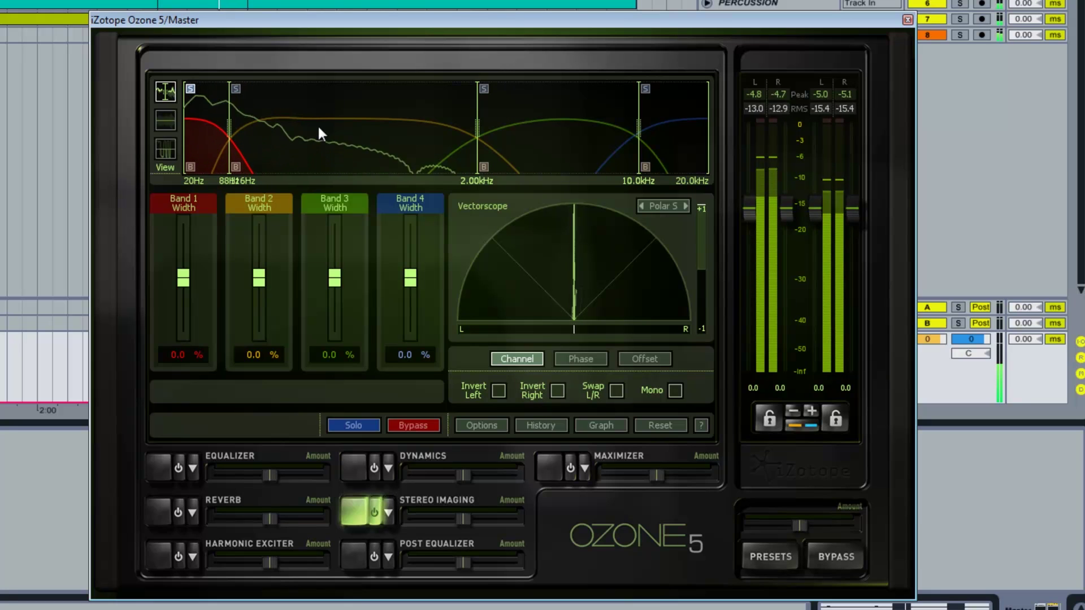
pyautogui.moveTo(229, 127); pyautogui.dragTo(226, 126)
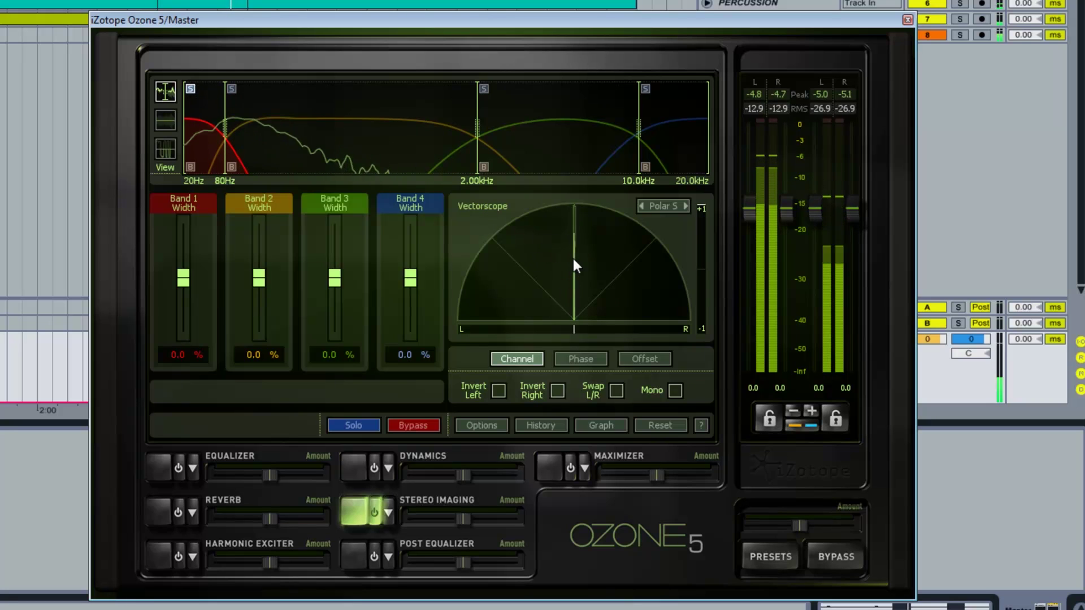
pyautogui.moveTo(183, 277); pyautogui.dragTo(202, 462)
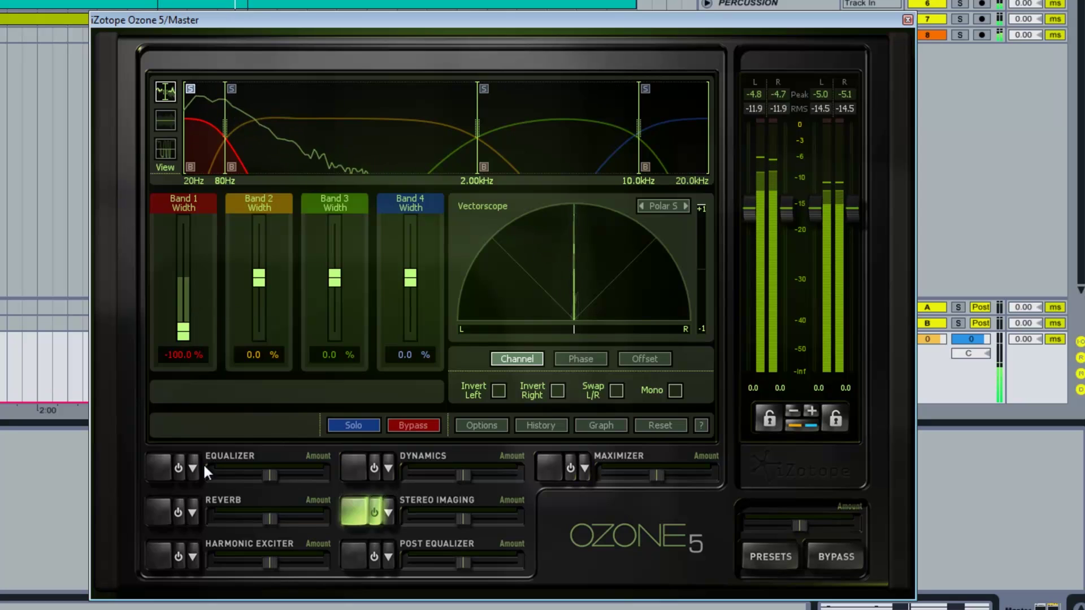
pyautogui.click(160, 511)
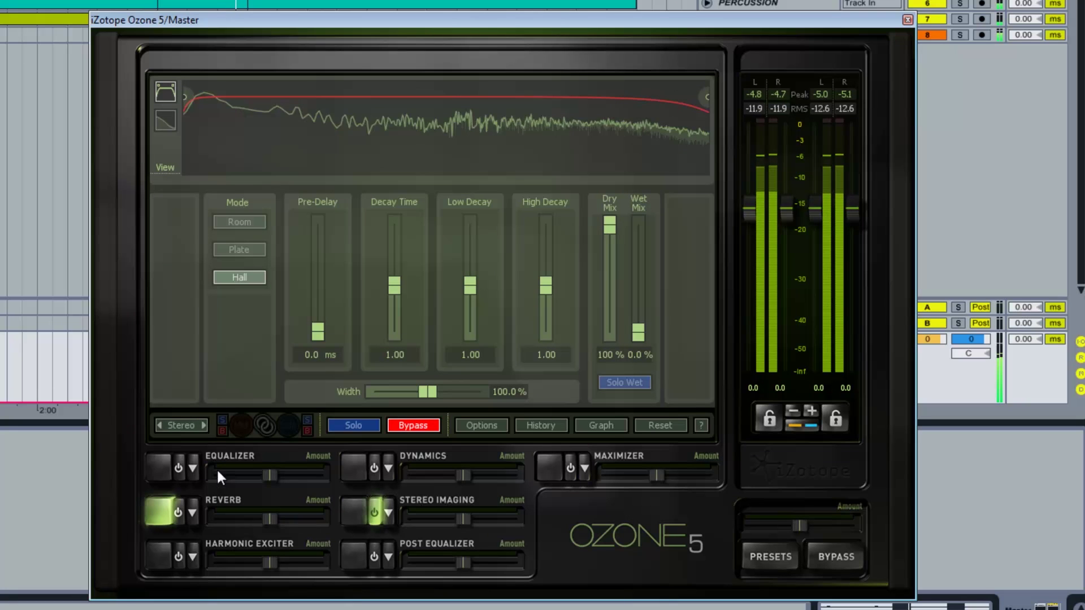
pyautogui.click(163, 510)
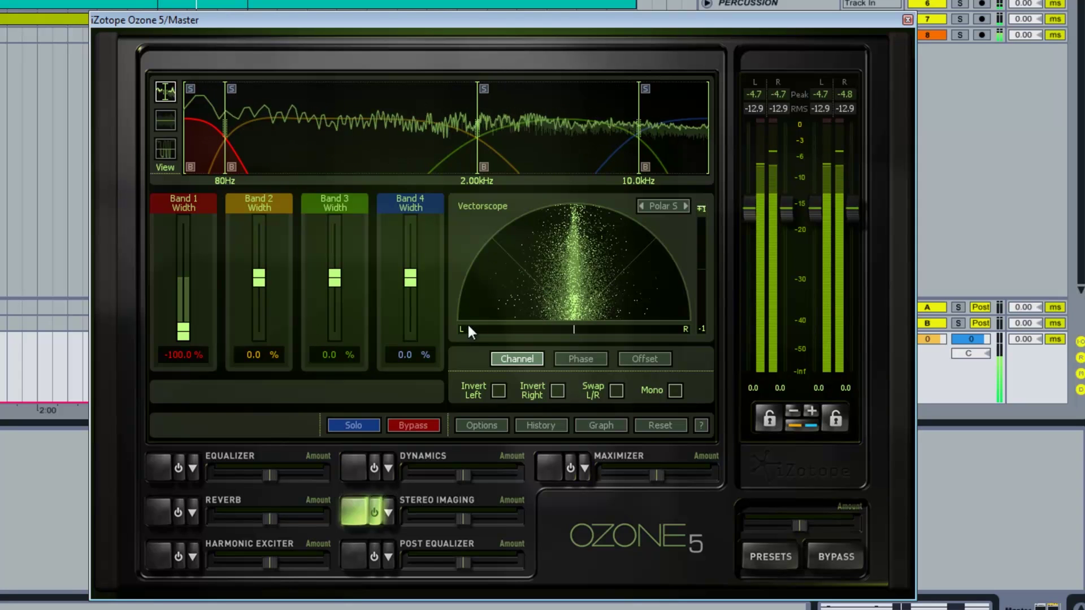
# Turn on Rotate in the Stereo Imaging phase options and return to the channel options
pyautogui.click(580, 359)
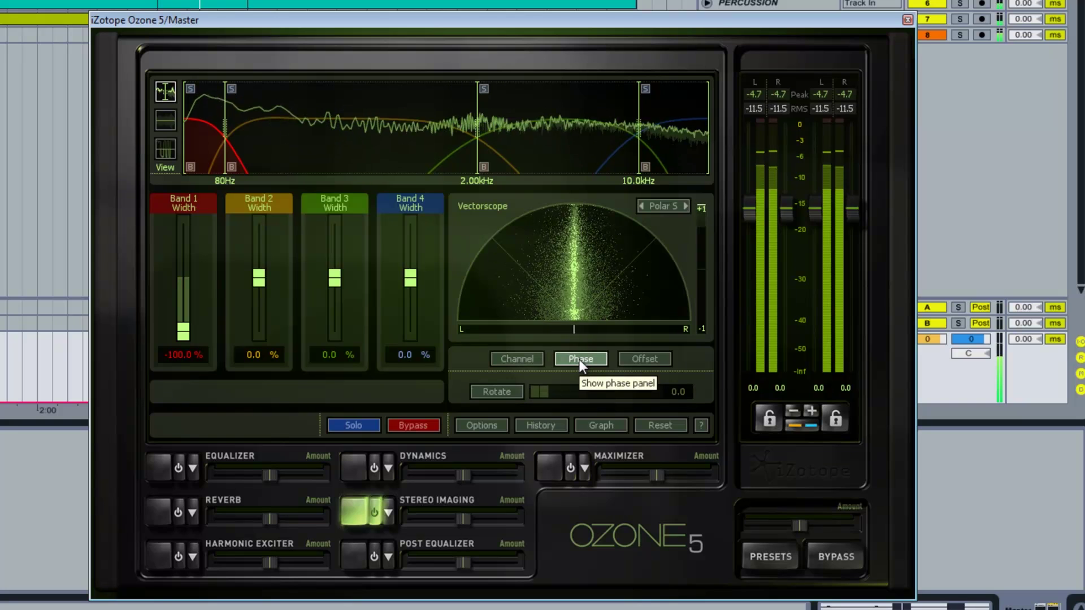
pyautogui.click(514, 357)
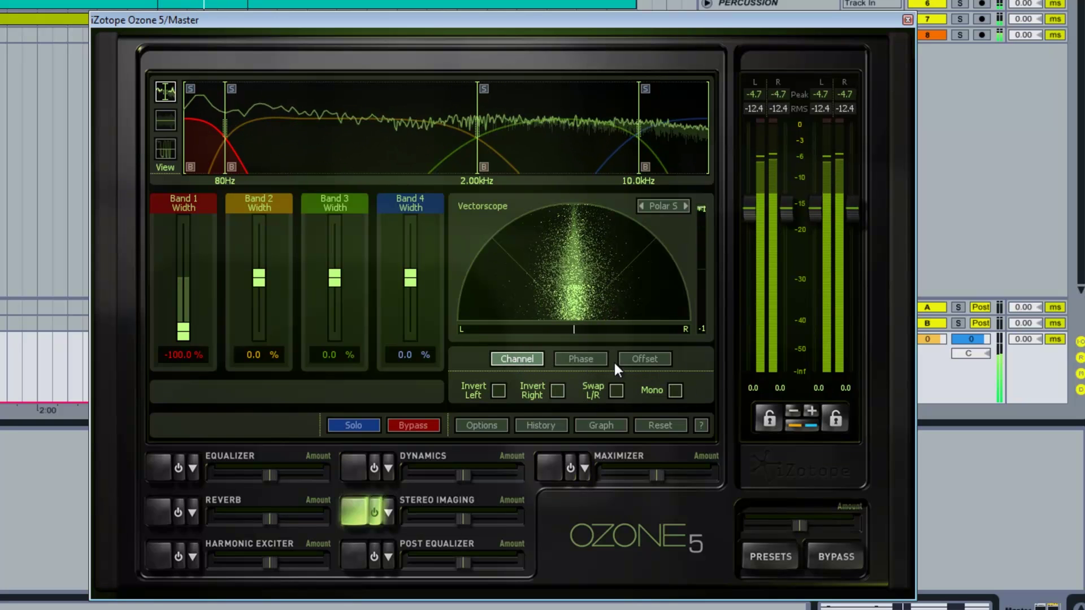
pyautogui.click(582, 357)
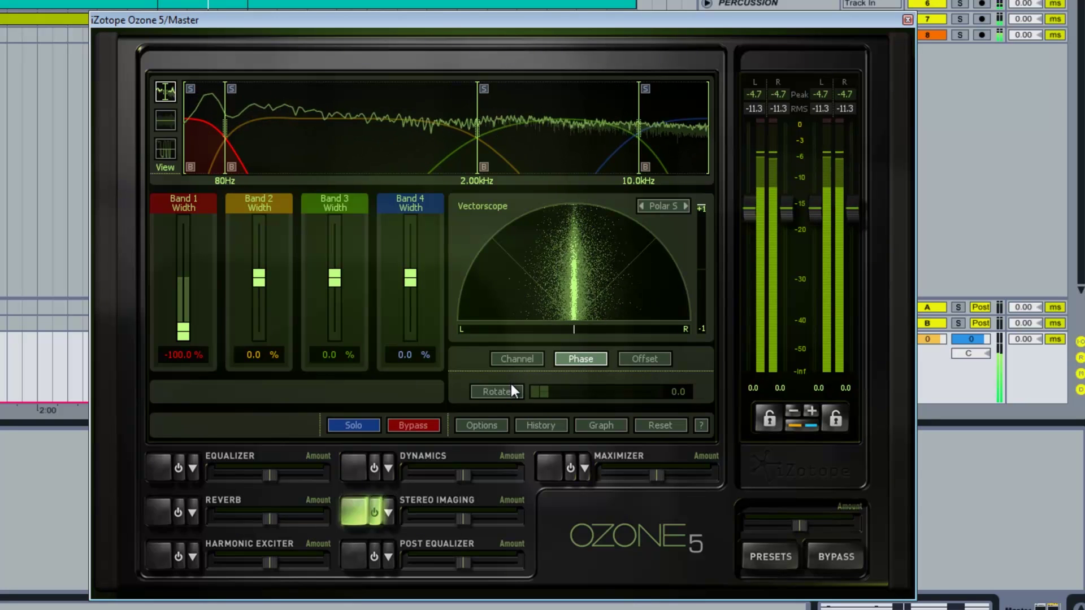
pyautogui.click(510, 391)
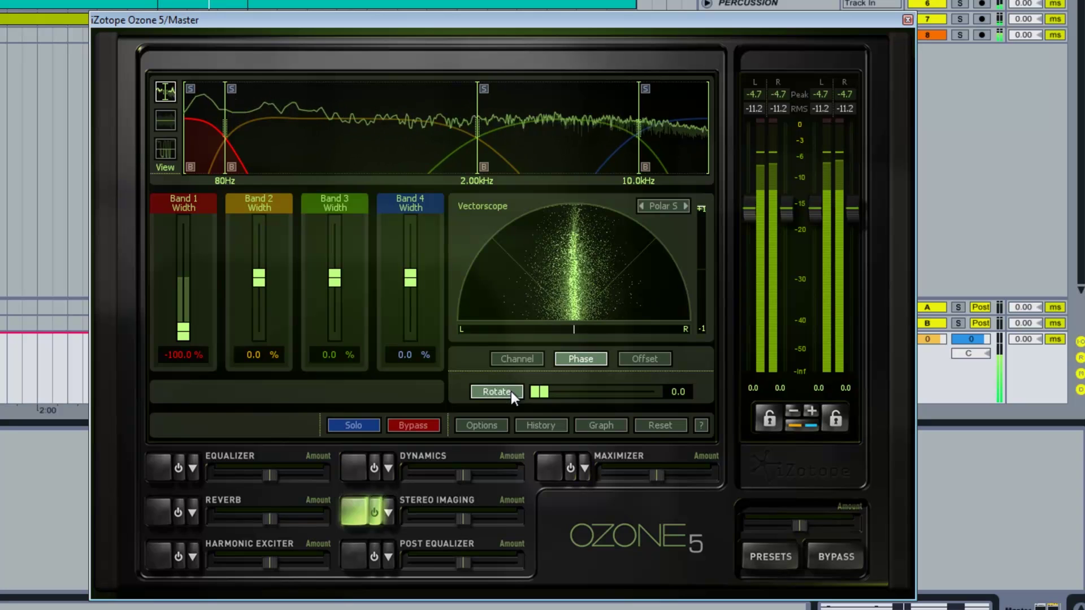
pyautogui.click(514, 360)
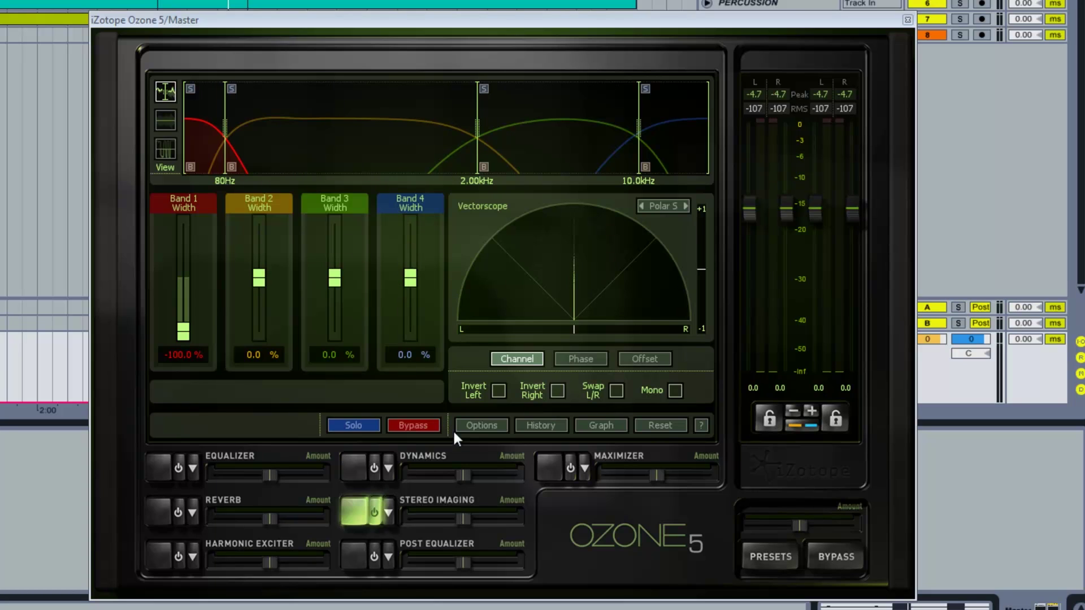
# Look through the Equalizer and Reverb modules in Ozone 5, then show the Harmonic Exciter and enable it
pyautogui.click(154, 464)
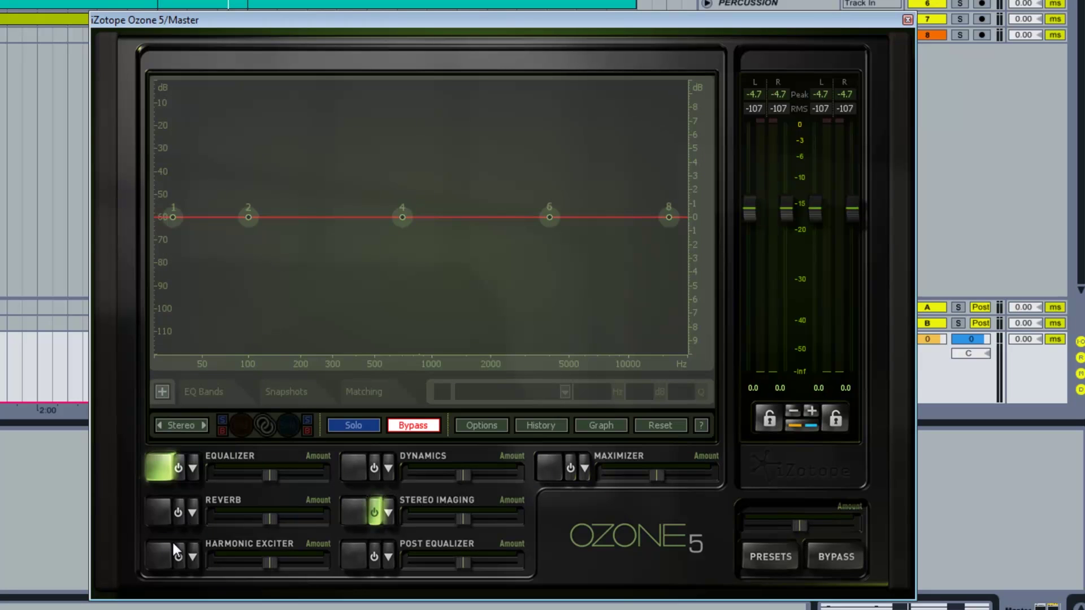
pyautogui.click(170, 511)
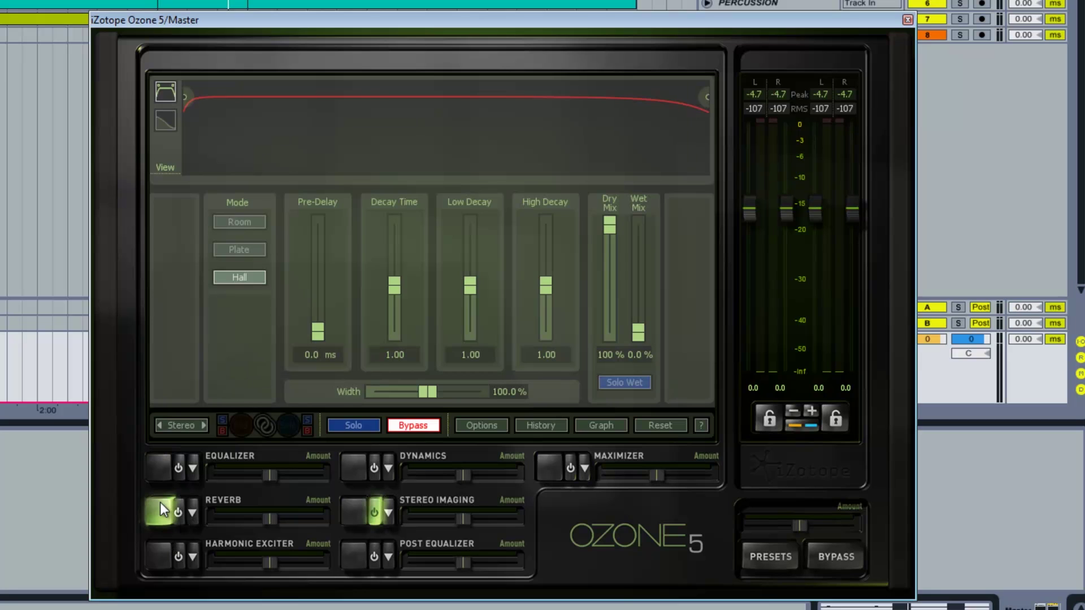
pyautogui.click(161, 558)
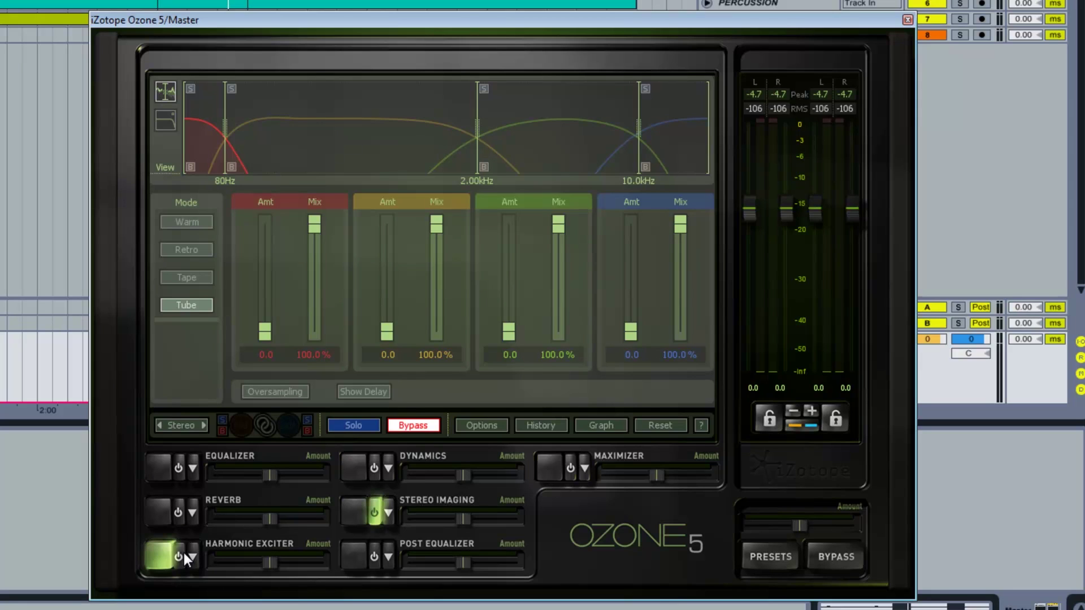
pyautogui.click(184, 552)
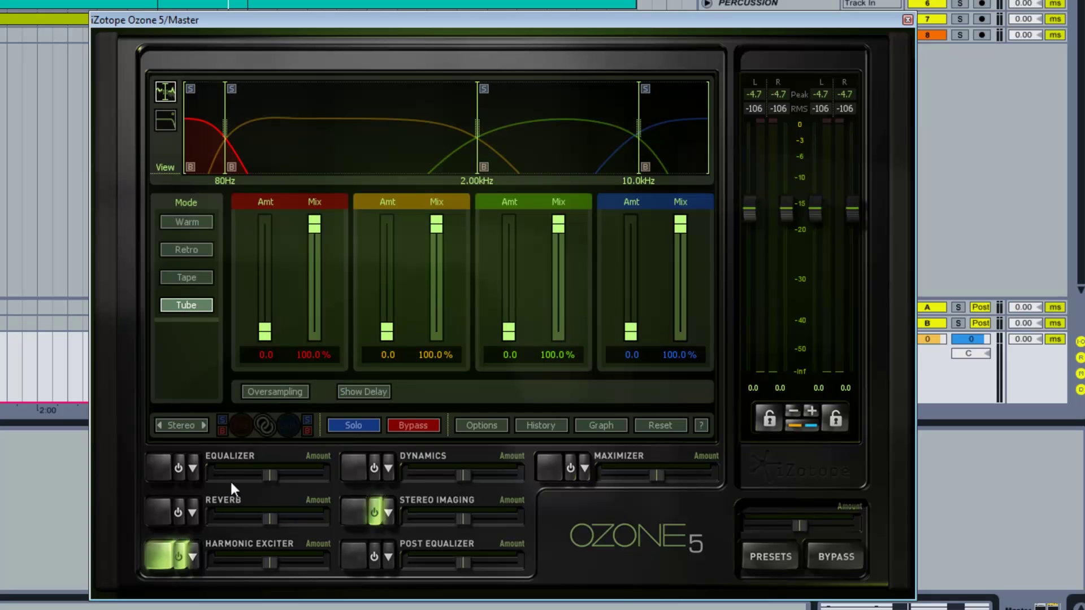
# Cycle the Harmonic Exciter through its Warm, Retro, Tape and Tube modes, ending on Warm
pyautogui.click(191, 223)
pyautogui.click(191, 249)
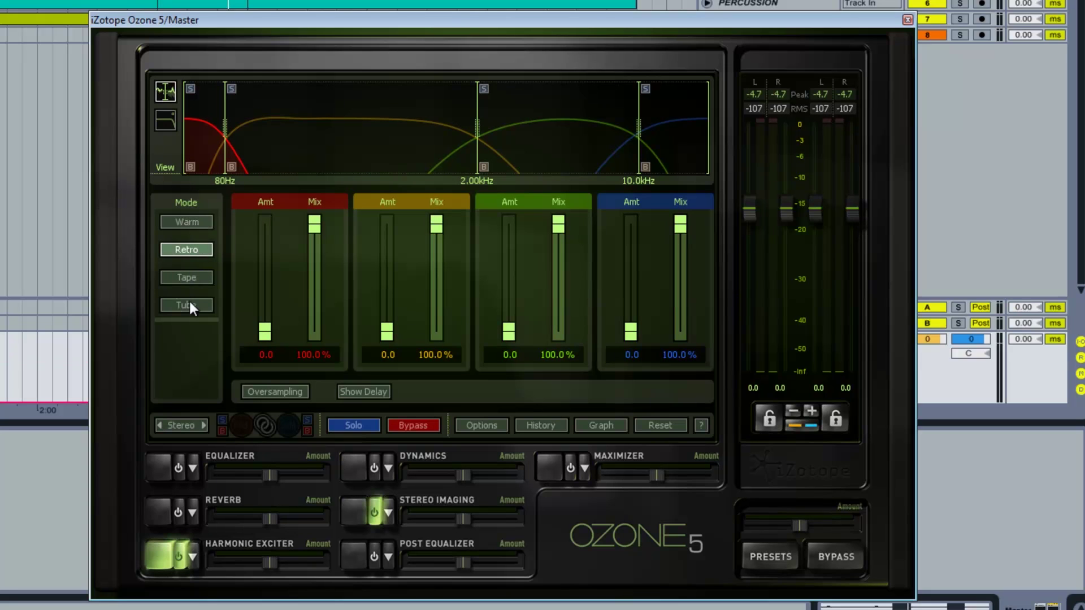
pyautogui.click(190, 278)
pyautogui.click(196, 305)
pyautogui.click(191, 224)
pyautogui.click(191, 249)
pyautogui.click(191, 277)
pyautogui.click(195, 306)
pyautogui.click(188, 221)
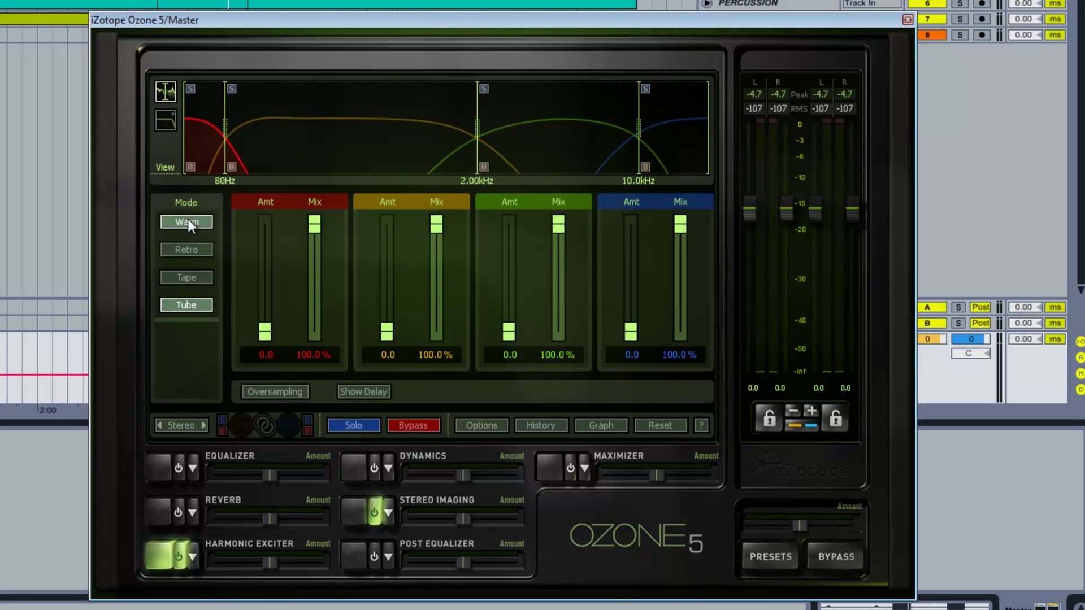
# Solo the Harmonic Exciter's Band 1 and audition Warm mode during playback with the amount at 15.0 and 6.0
pyautogui.click(191, 89)
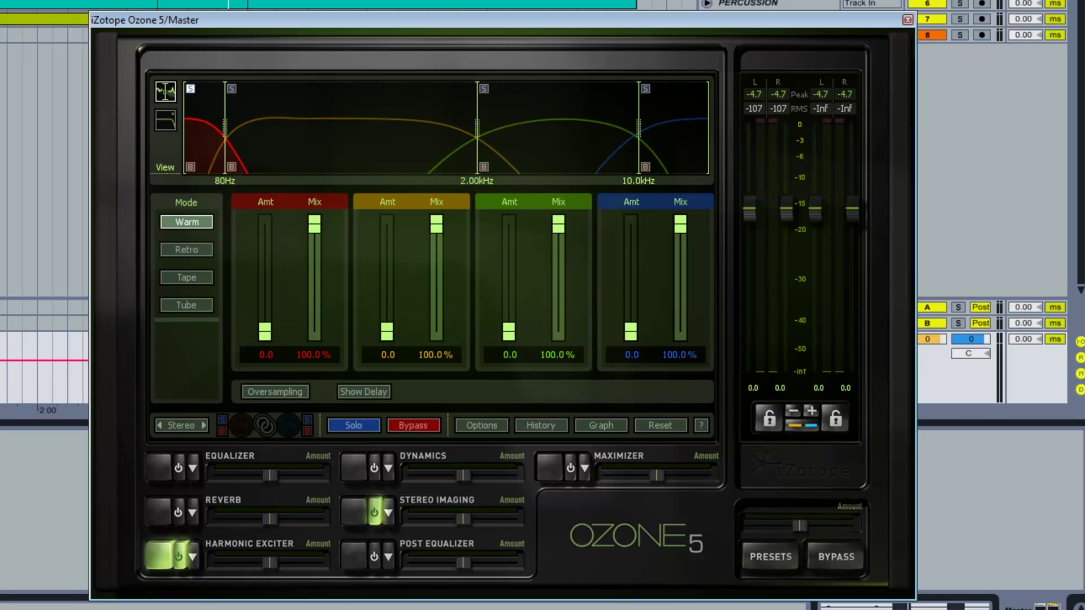
pyautogui.press('space')
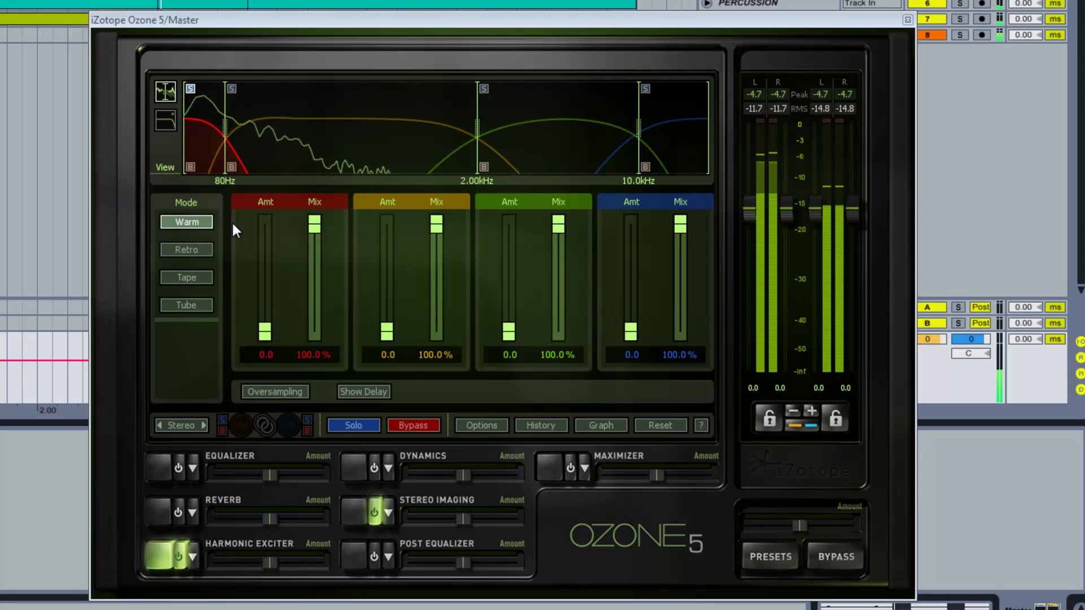
pyautogui.moveTo(269, 329); pyautogui.dragTo(290, 205)
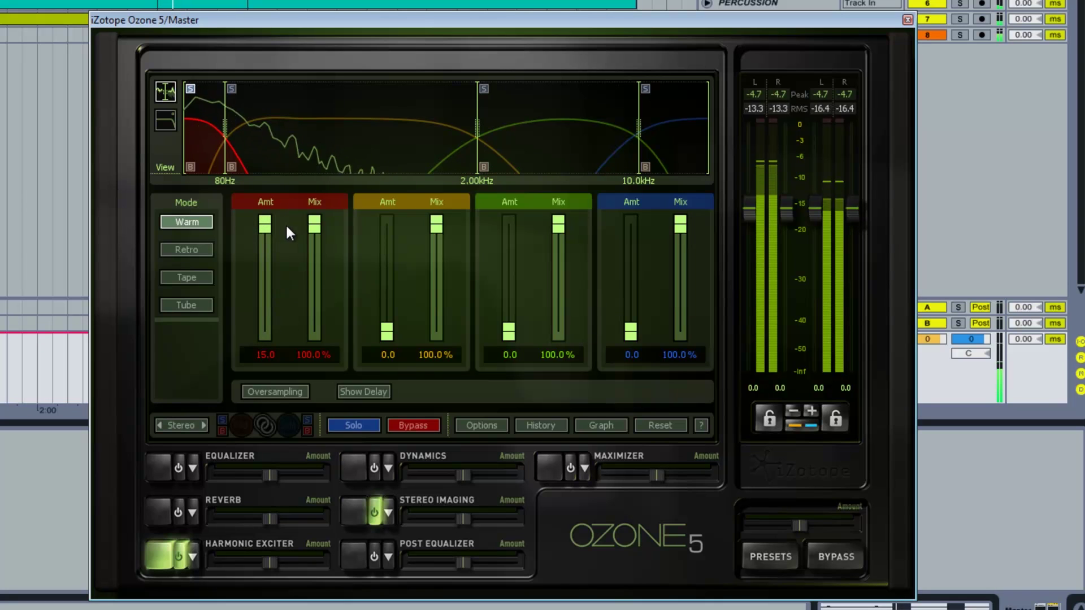
pyautogui.moveTo(268, 228); pyautogui.dragTo(276, 290)
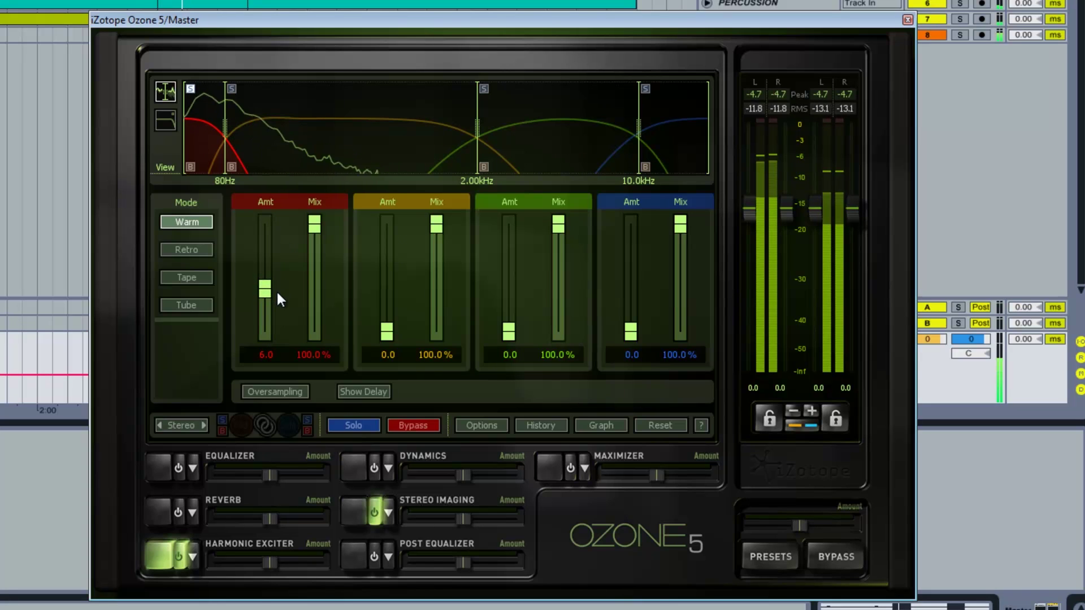
# Audition Retro mode on the soloed Band 1 with the excitation amount at 15.0, then 13.0
pyautogui.click(200, 249)
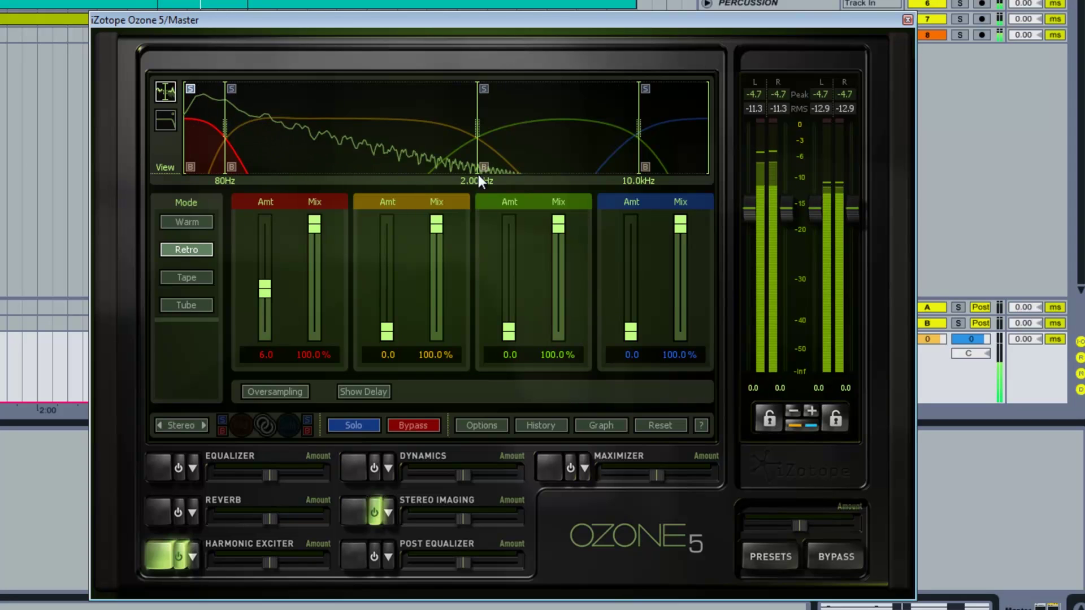
pyautogui.moveTo(264, 293); pyautogui.dragTo(274, 195)
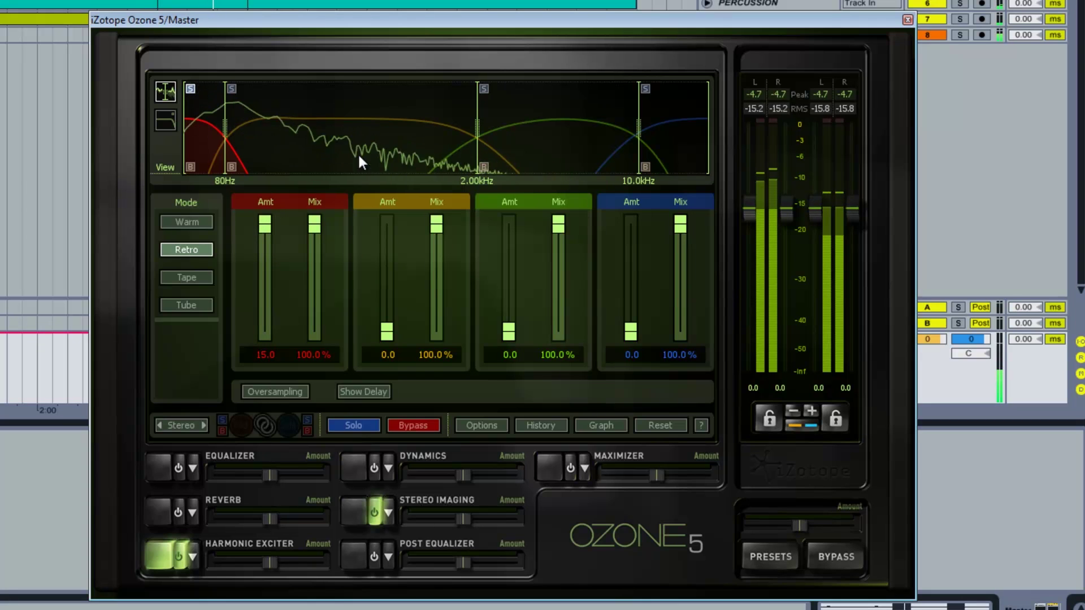
pyautogui.moveTo(263, 226)
pyautogui.mouseDown()
pyautogui.moveTo(278, 282)
pyautogui.moveTo(269, 238)
pyautogui.mouseUp()
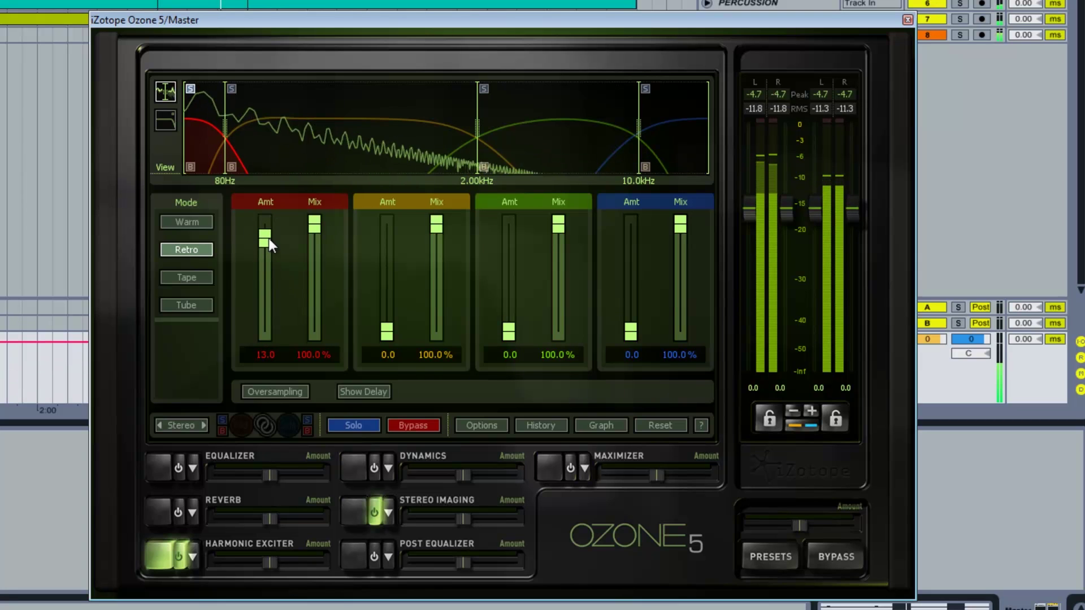
# Compare Tape and Tube modes, reset Band 1's excitation amount to 0.0, settle on Tape and stop playback
pyautogui.click(198, 277)
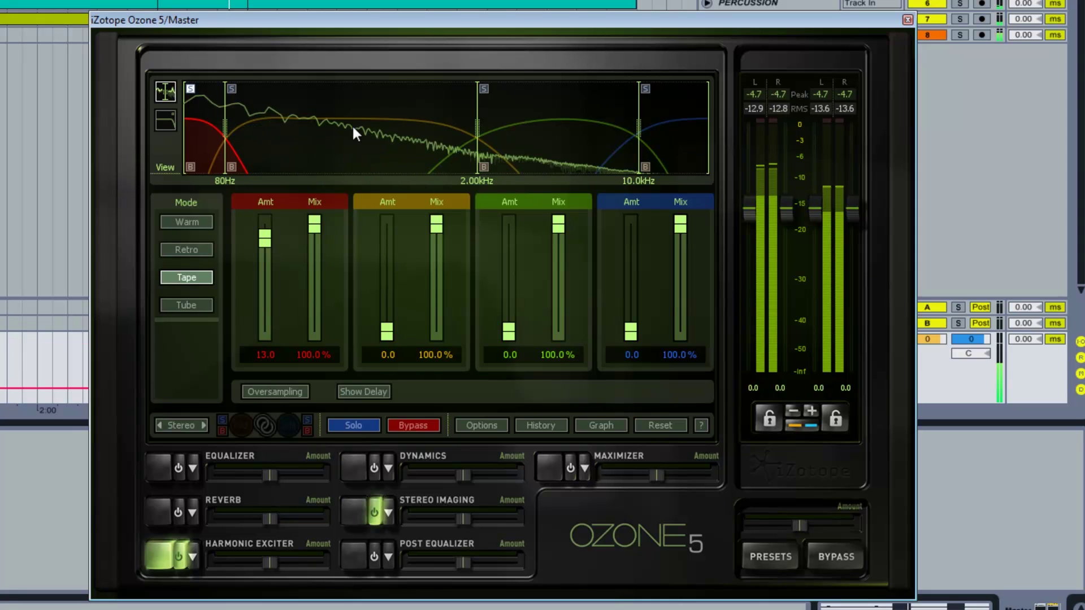
pyautogui.click(181, 304)
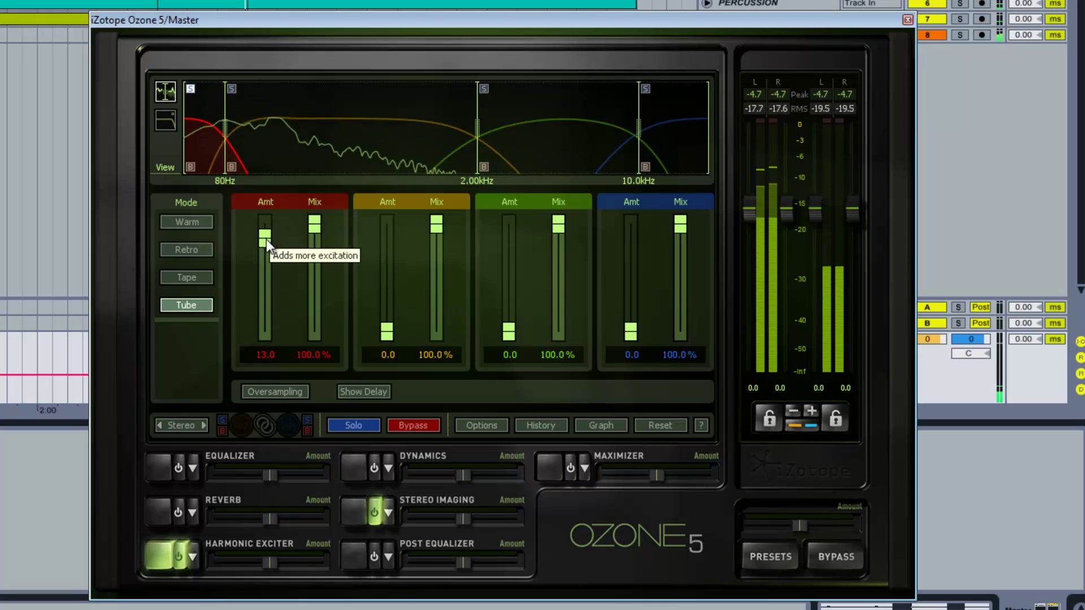
pyautogui.moveTo(265, 236); pyautogui.dragTo(216, 332)
pyautogui.click(198, 275)
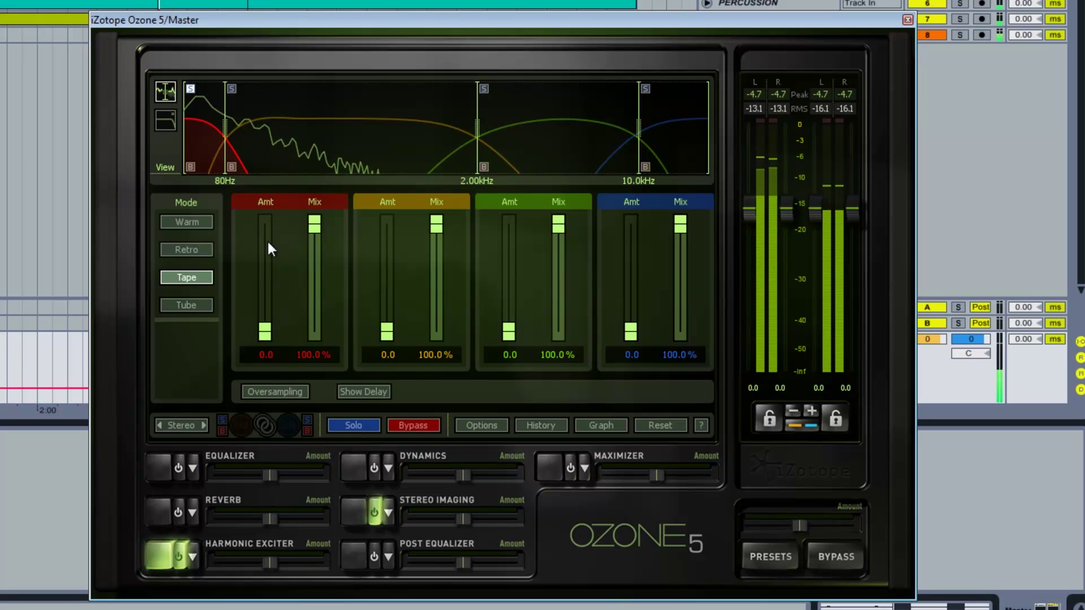
pyautogui.moveTo(269, 333); pyautogui.dragTo(265, 367)
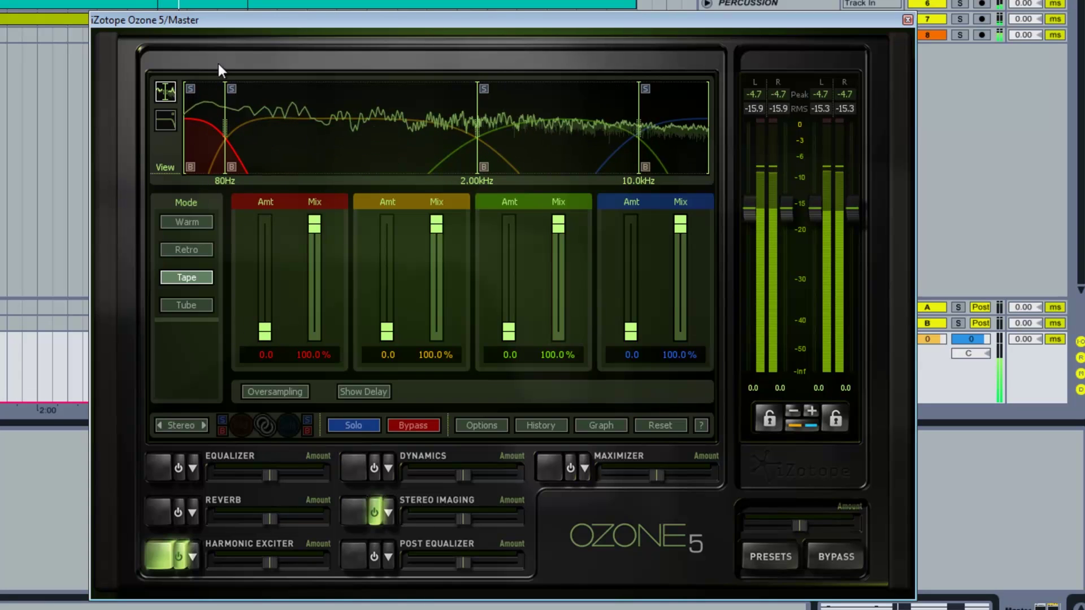
pyautogui.press('space')
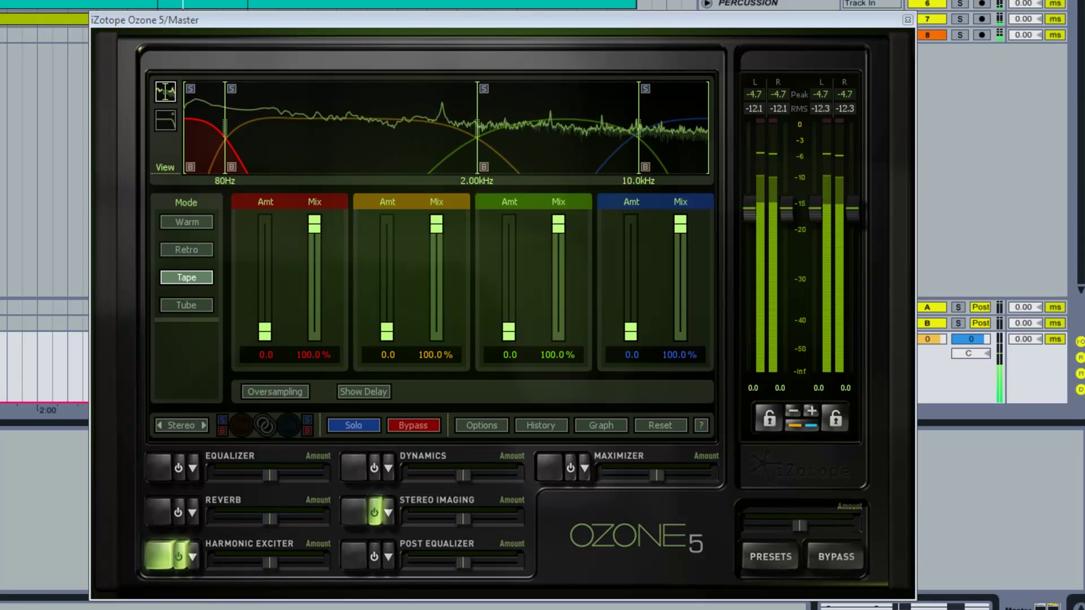
# Solo the upper exciter bands during playback and set the crossover between Bands 2 and 3 to 1.90 kHz
pyautogui.click(647, 89)
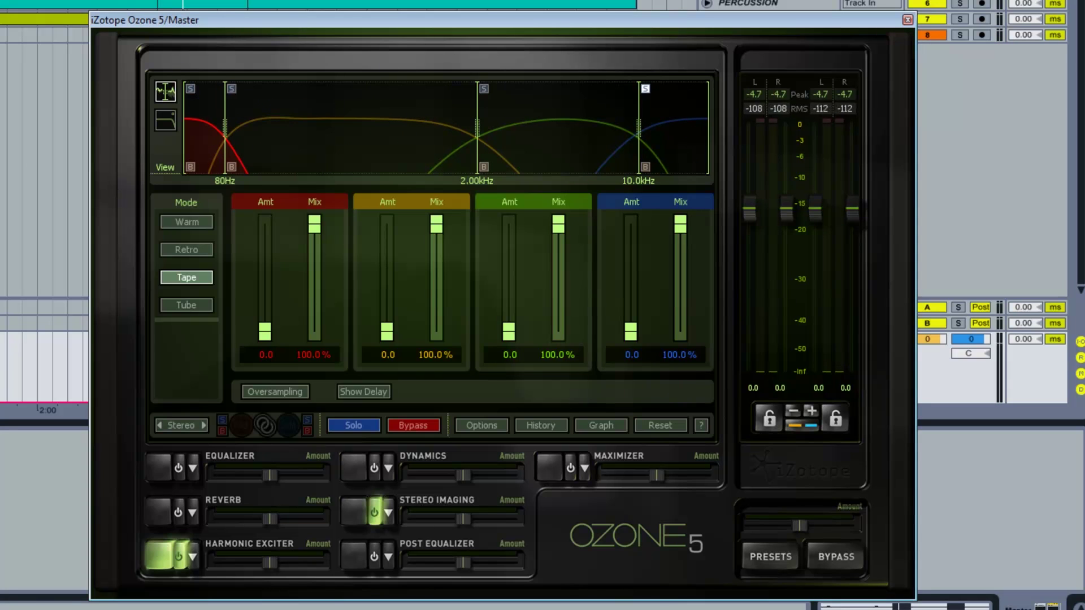
pyautogui.press('space')
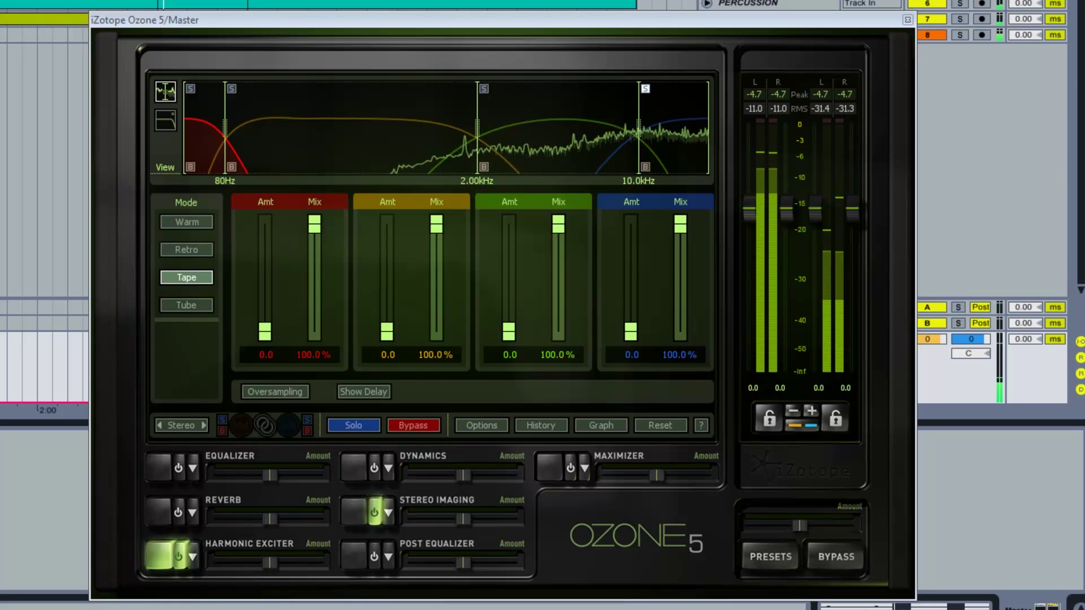
pyautogui.click(484, 89)
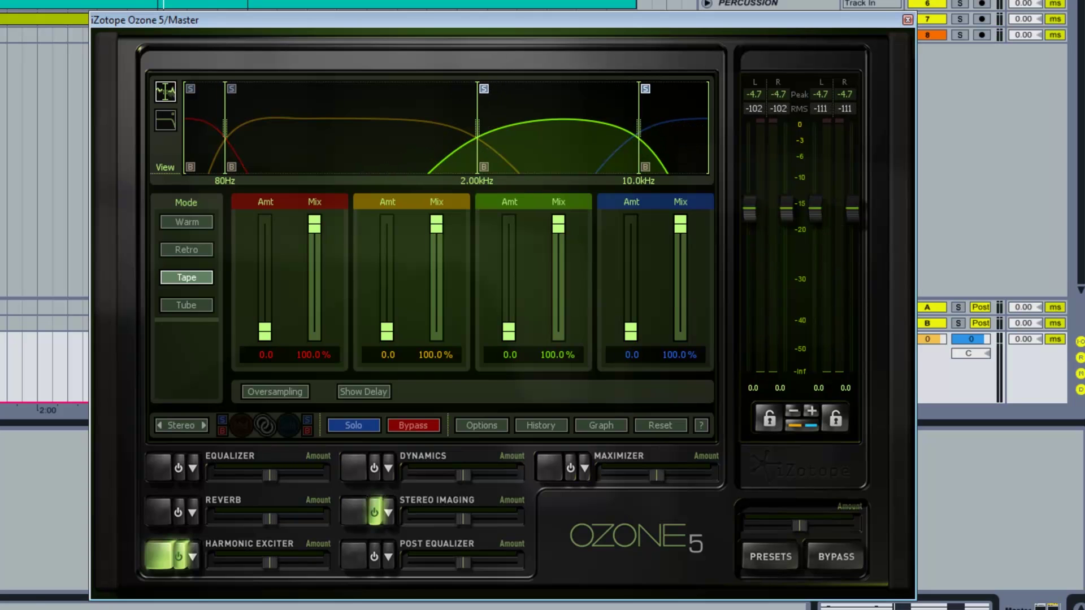
pyautogui.moveTo(478, 93); pyautogui.dragTo(458, 90)
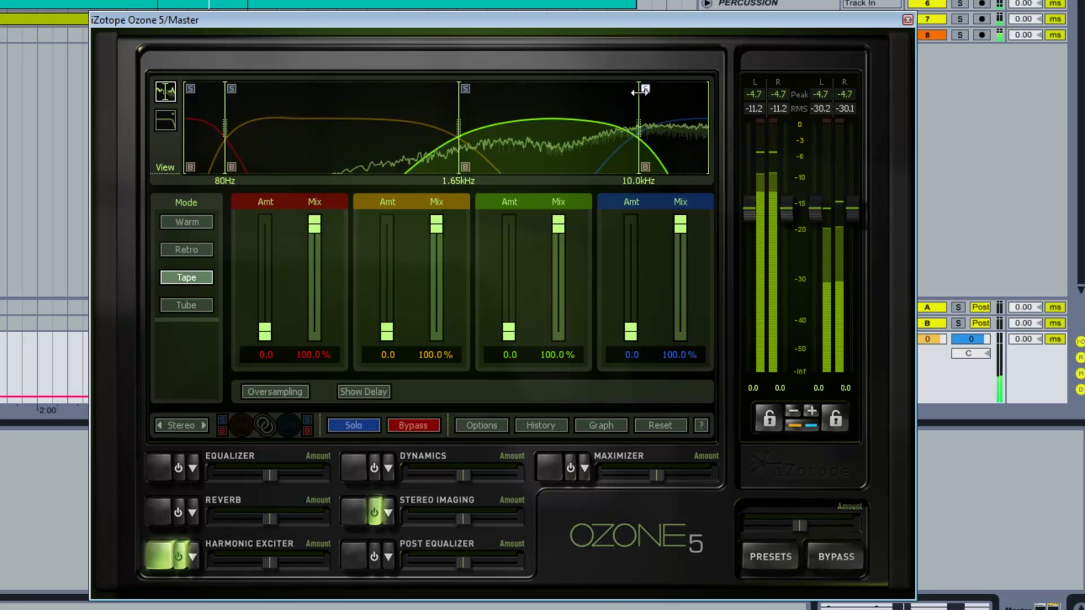
pyautogui.click(466, 87)
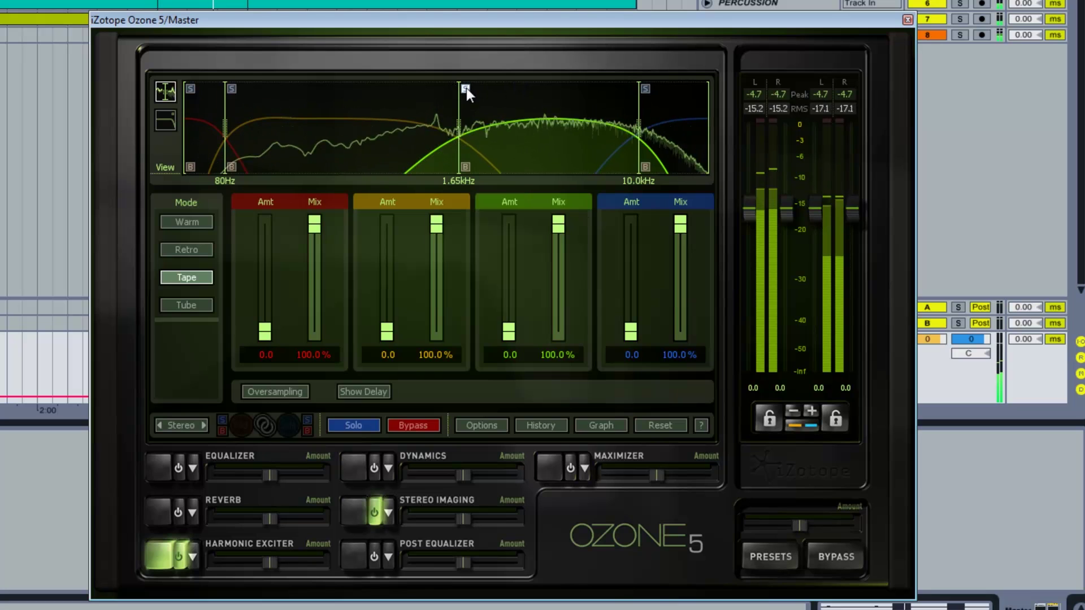
pyautogui.moveTo(459, 128); pyautogui.dragTo(474, 128)
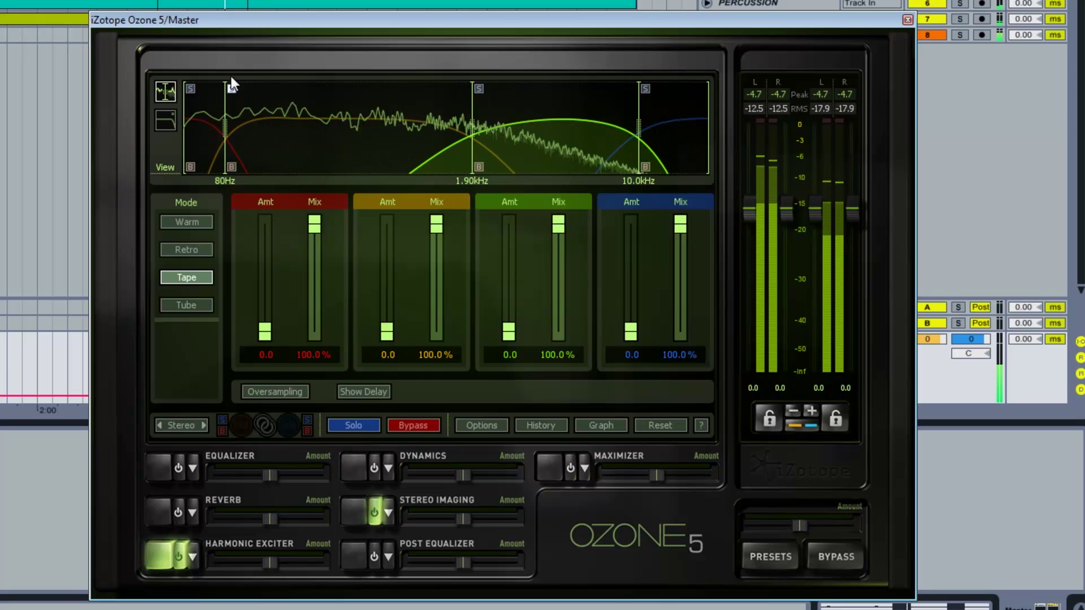
# Solo the exciter's Band 1, raise its upper crossover to 100 Hz, and turn the solo off
pyautogui.click(190, 89)
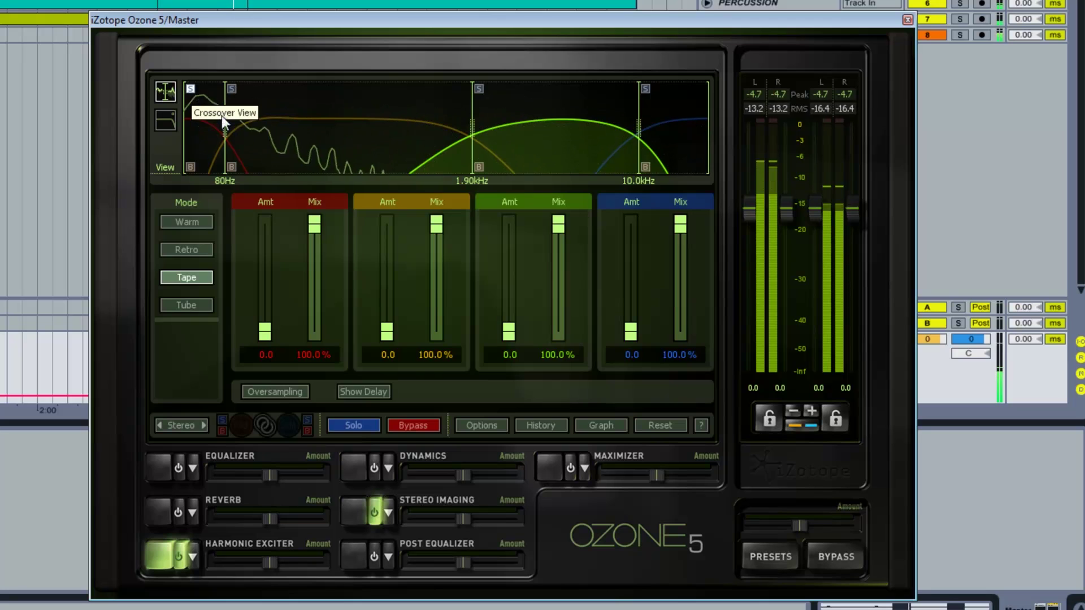
pyautogui.moveTo(225, 120); pyautogui.dragTo(236, 132)
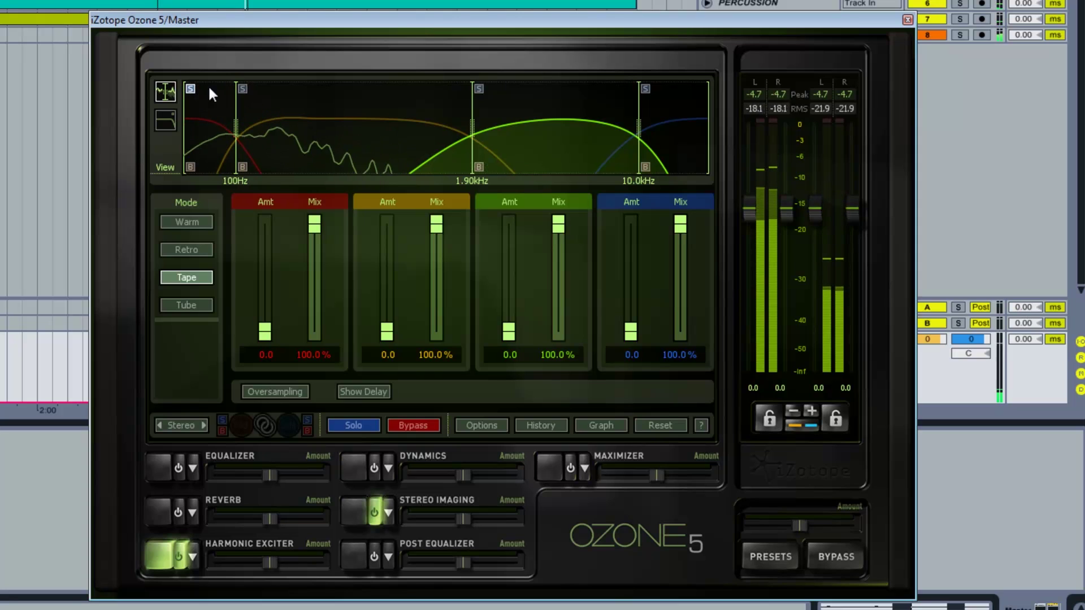
pyautogui.click(191, 90)
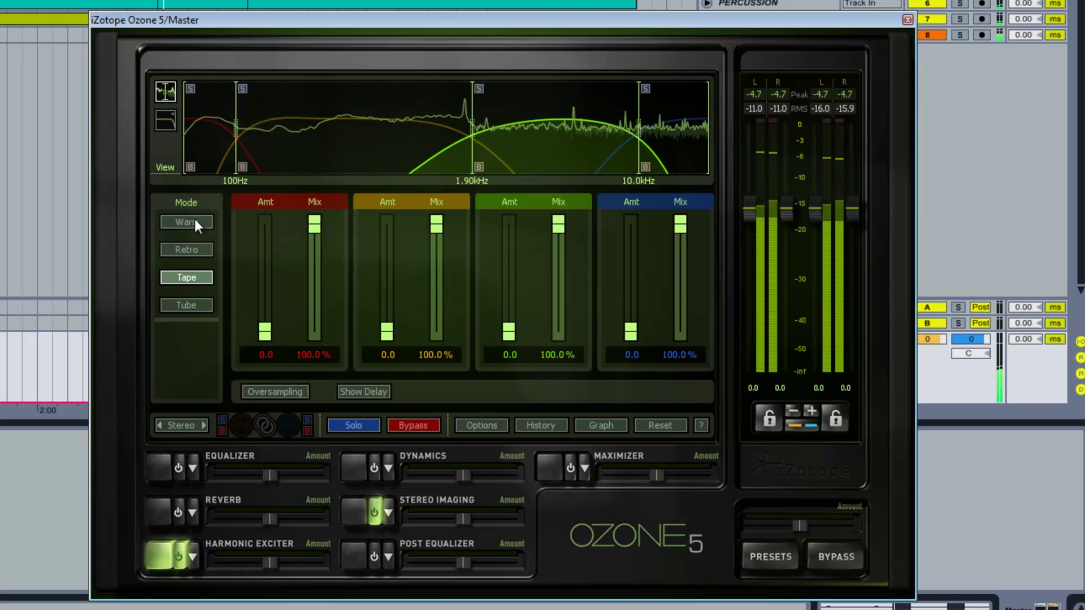
# Set Band 1's upper crossover to 100 Hz in Stereo Imaging, check the band in solo, and return to the Harmonic Exciter
pyautogui.click(355, 510)
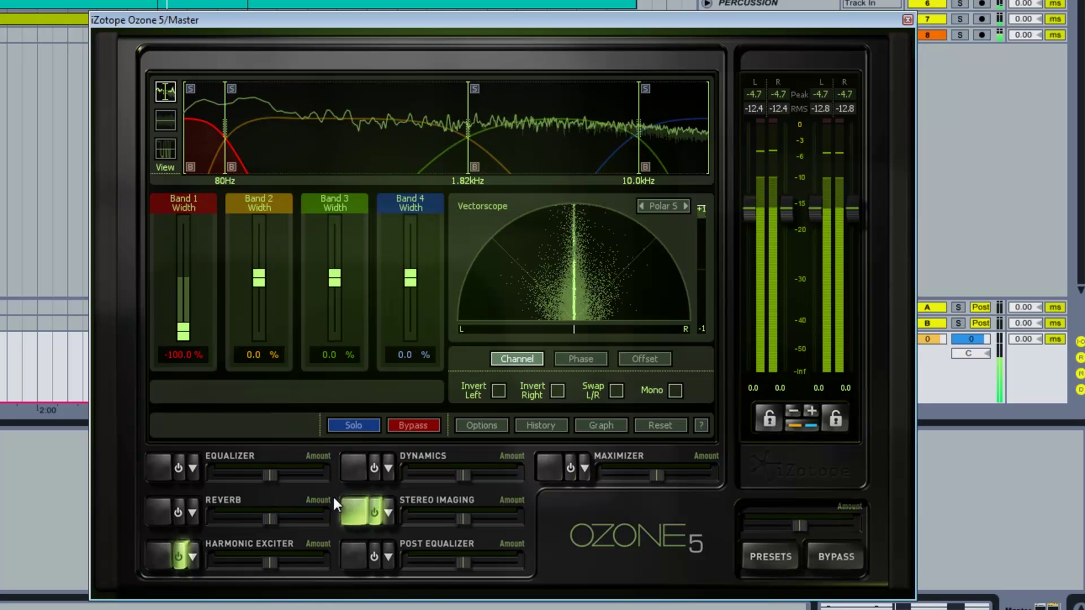
pyautogui.moveTo(225, 131)
pyautogui.mouseDown()
pyautogui.moveTo(265, 132)
pyautogui.moveTo(252, 132)
pyautogui.mouseUp()
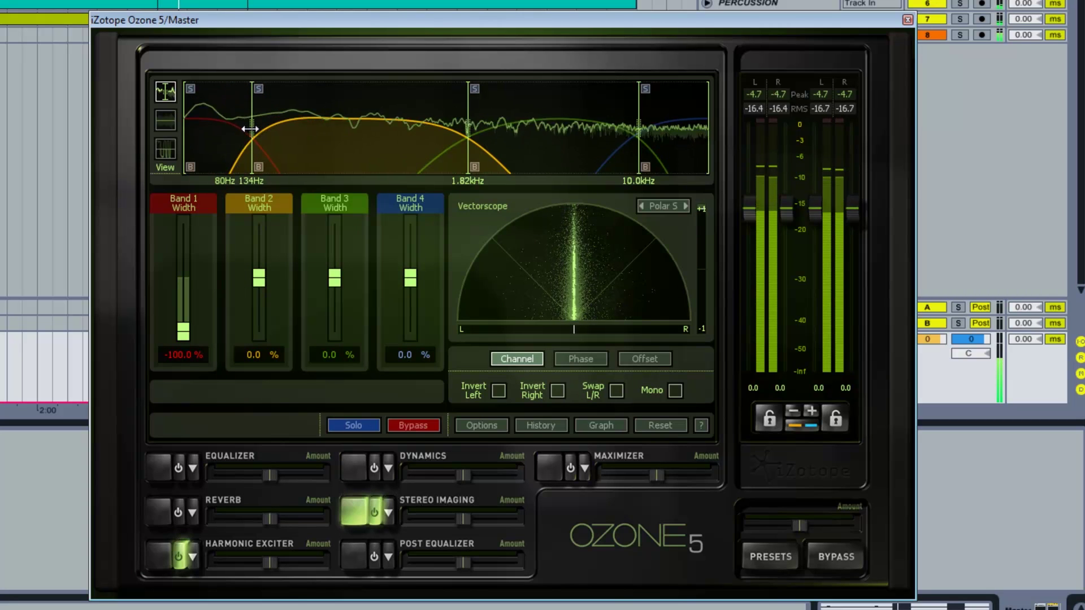
pyautogui.moveTo(256, 134); pyautogui.dragTo(238, 127)
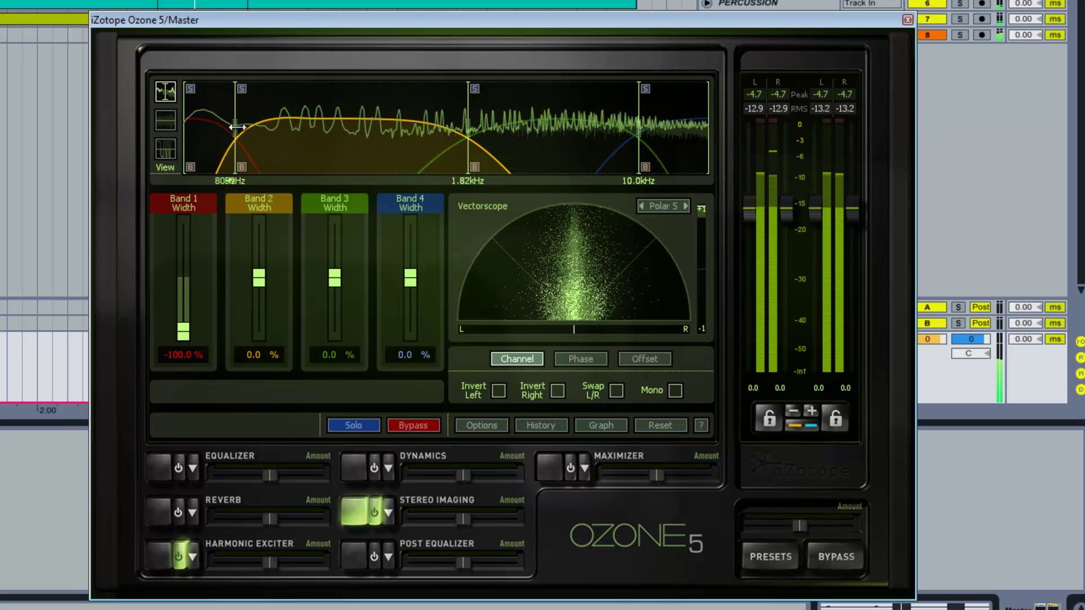
pyautogui.doubleClick(231, 181)
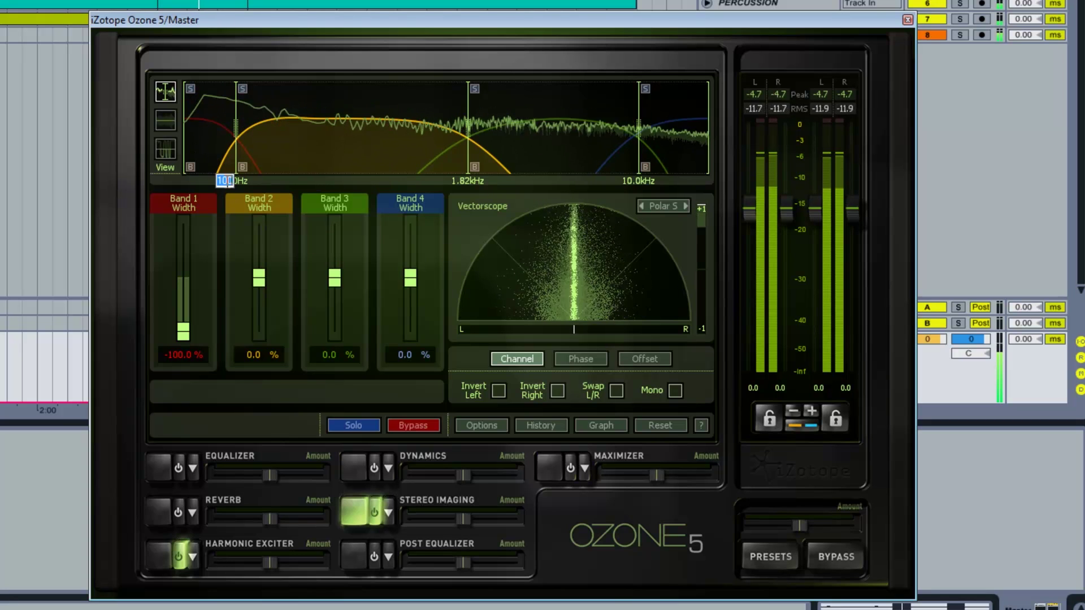
pyautogui.press('Return')
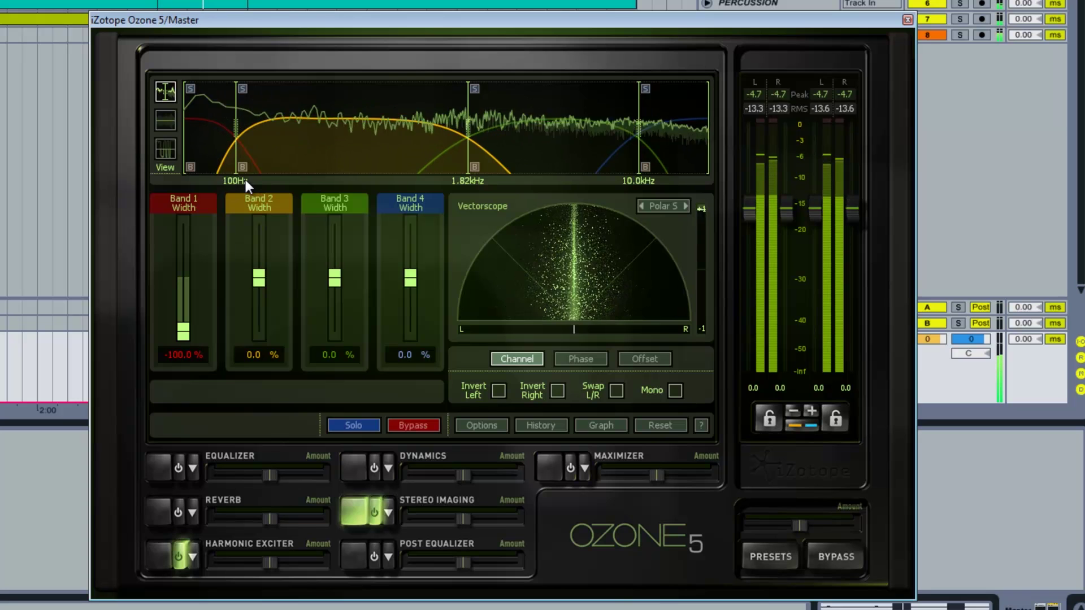
pyautogui.click(189, 89)
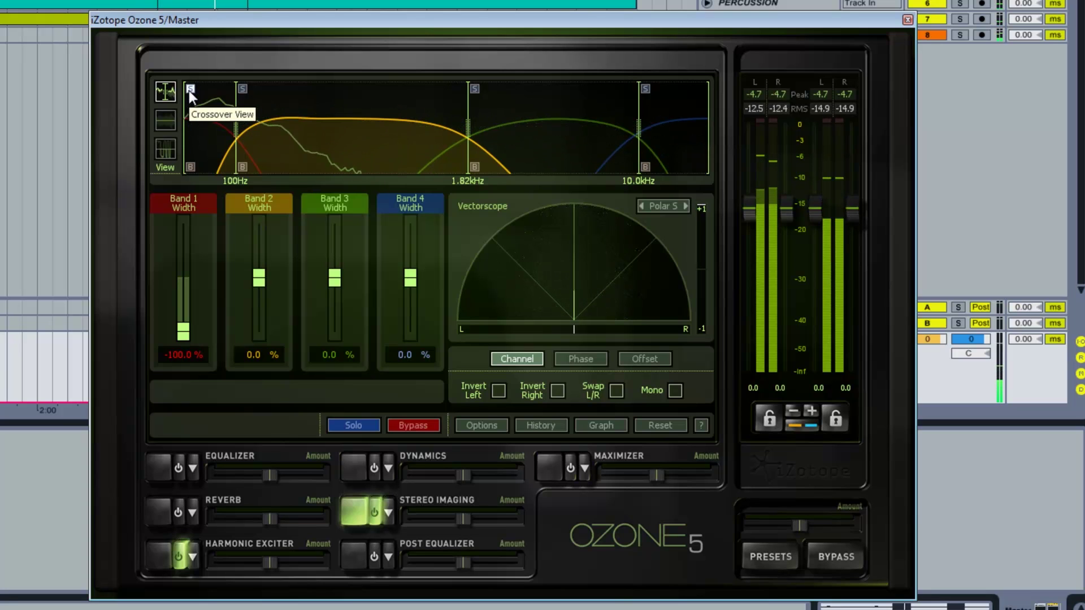
pyautogui.click(188, 89)
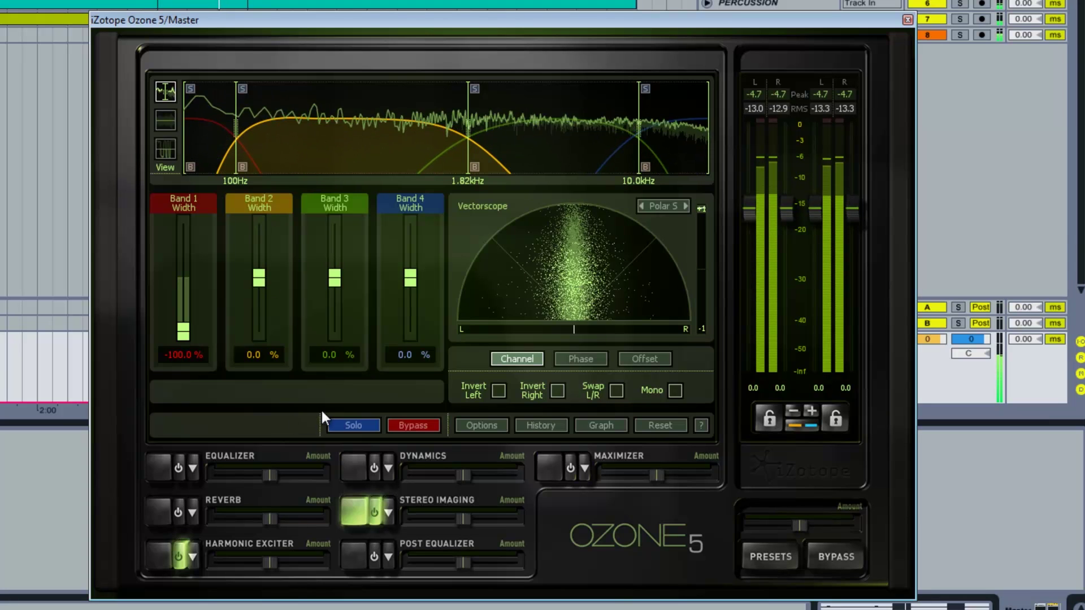
pyautogui.click(166, 556)
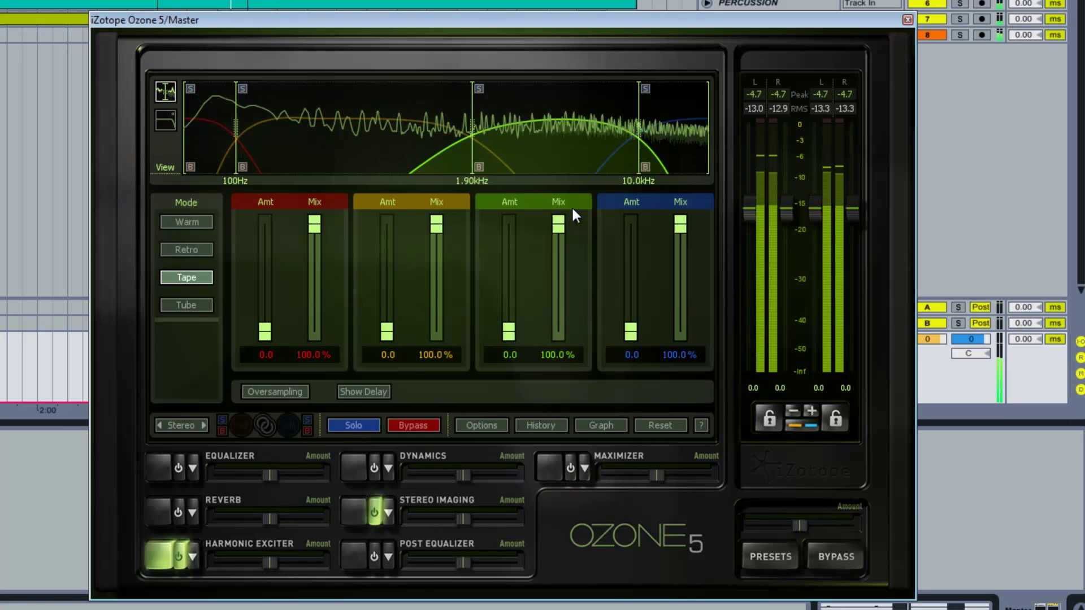
# Listen to short passages of the track with all exciter amounts at 0.0, stopping and restarting playback between them
pyautogui.press('space')
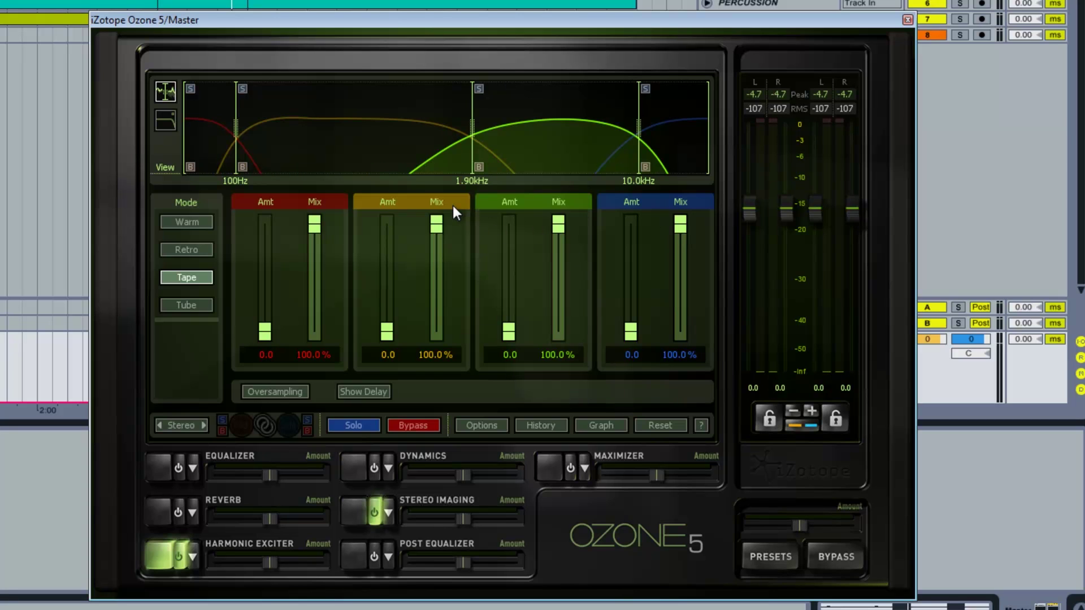
pyautogui.press('space')
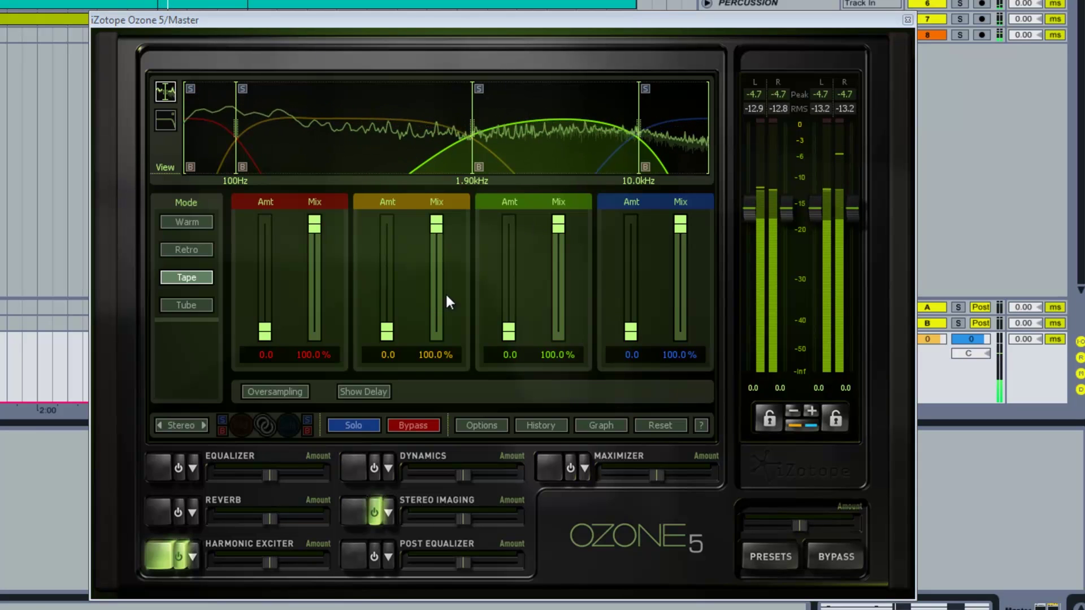
pyautogui.press('space')
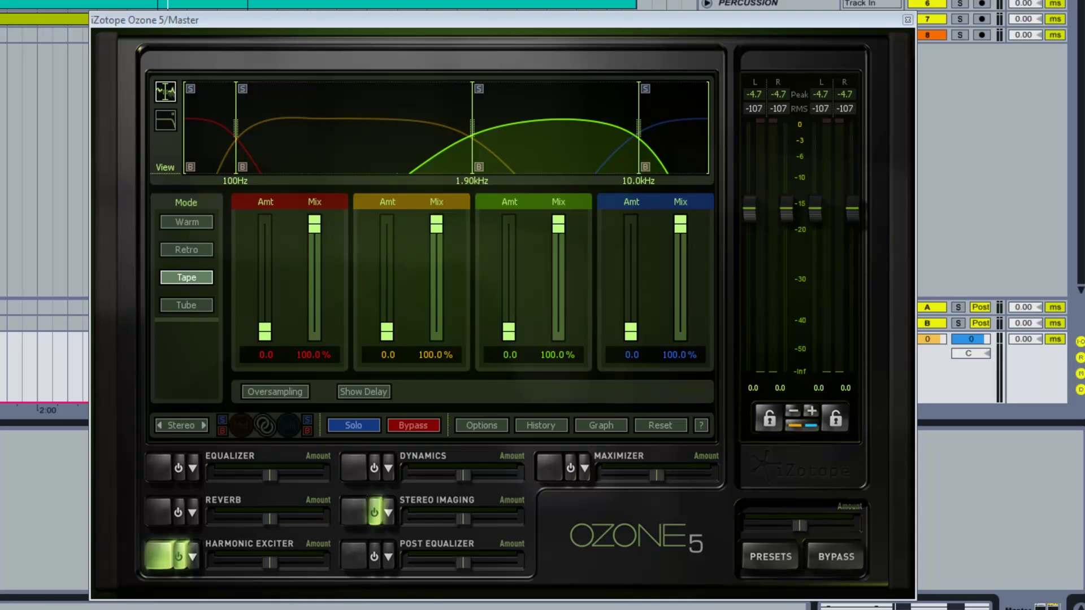
pyautogui.press('space')
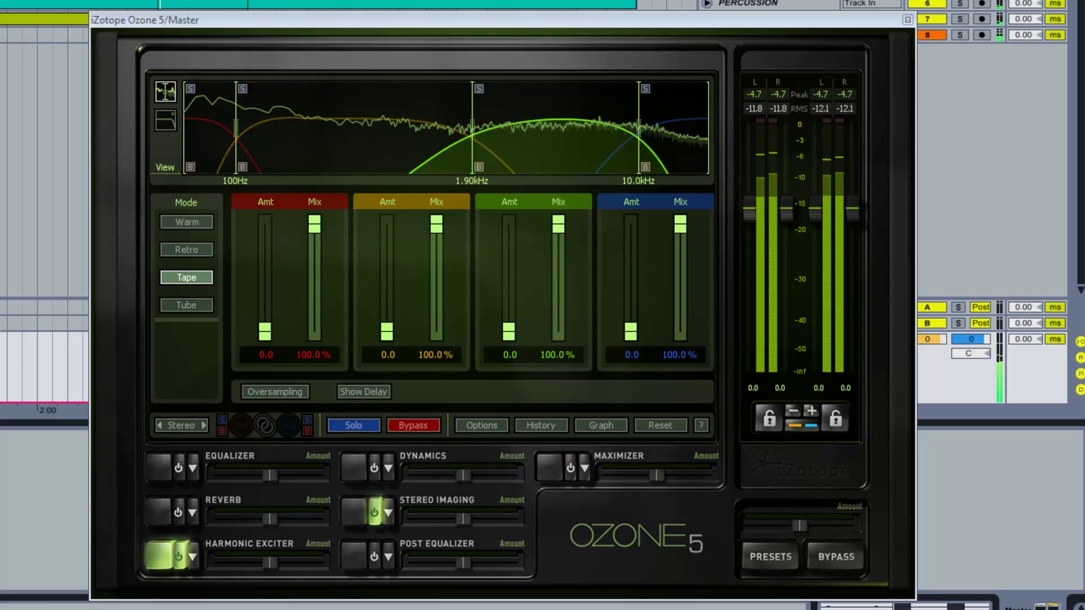
pyautogui.press('space')
# Try an extreme excitation amount on Band 4 during playback and bring it down to 2.3
pyautogui.press('space')
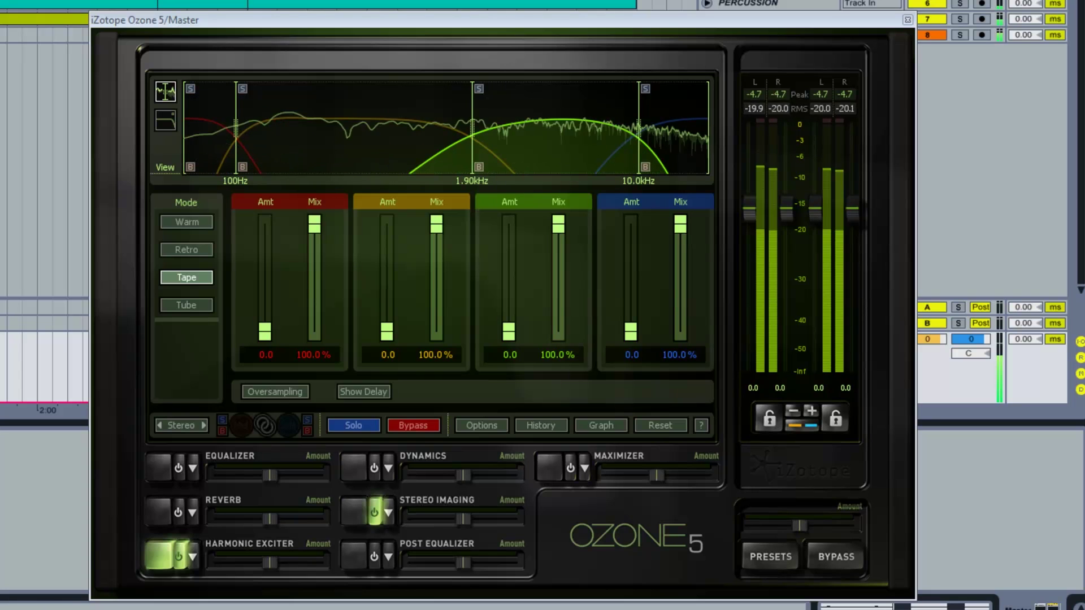
pyautogui.moveTo(631, 330); pyautogui.dragTo(632, 323)
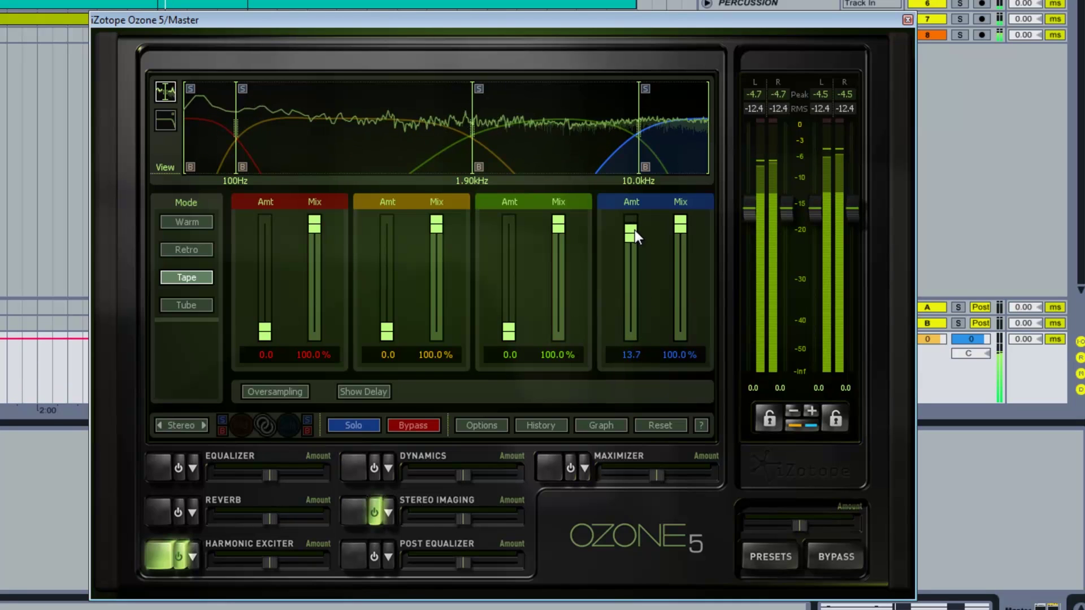
pyautogui.moveTo(635, 230); pyautogui.dragTo(638, 282)
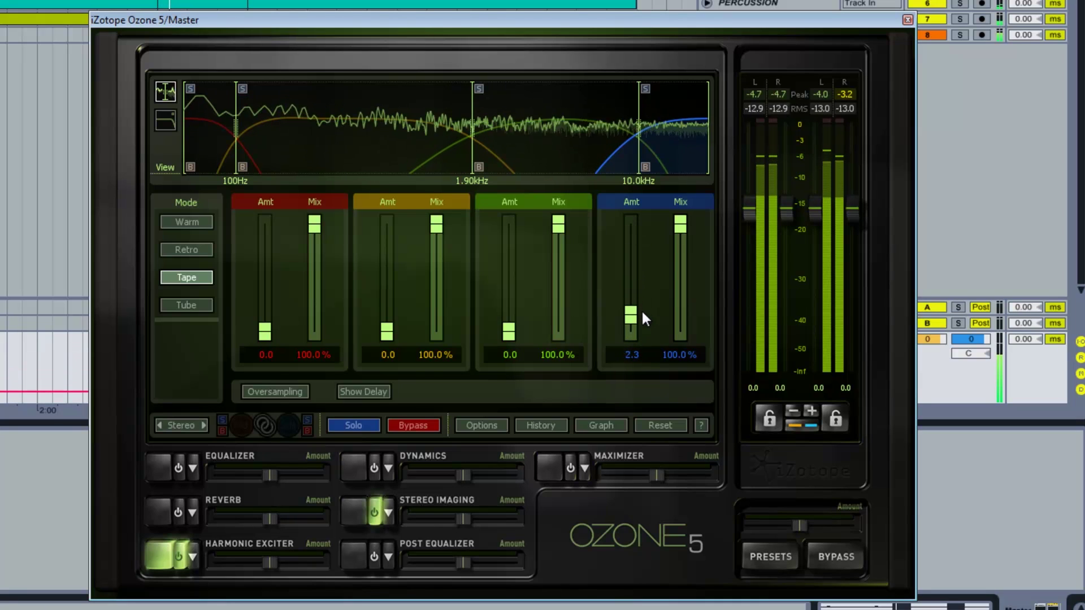
pyautogui.moveTo(634, 319)
pyautogui.mouseDown()
pyautogui.moveTo(635, 303)
pyautogui.moveTo(636, 317)
pyautogui.mouseUp()
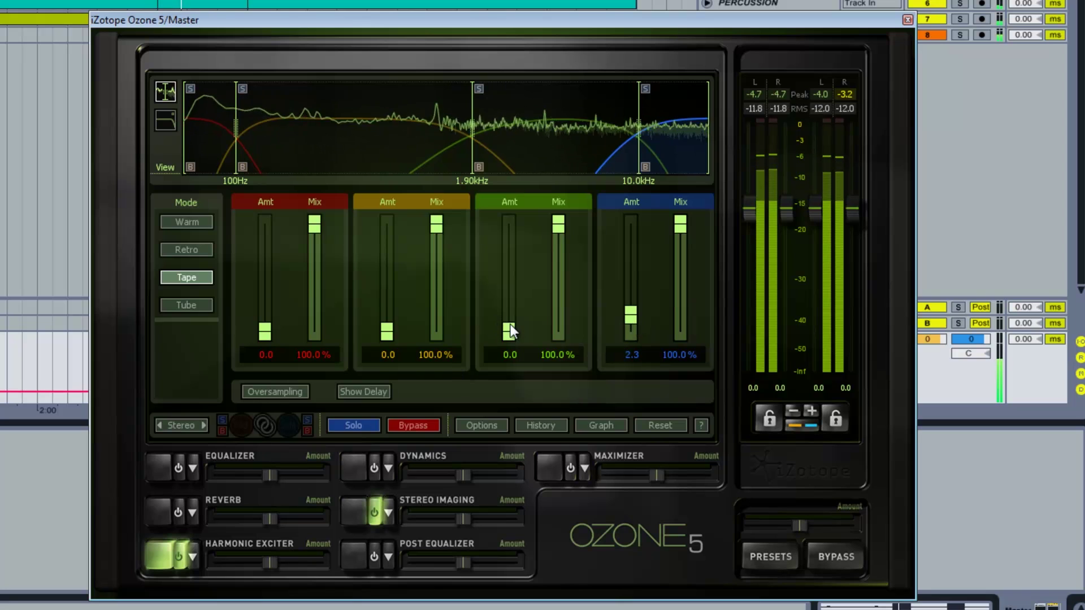
# Raise the exciter amounts of Bands 2 and 3 to 1.1 each and Band 1 to 2.2
pyautogui.moveTo(511, 328); pyautogui.dragTo(514, 323)
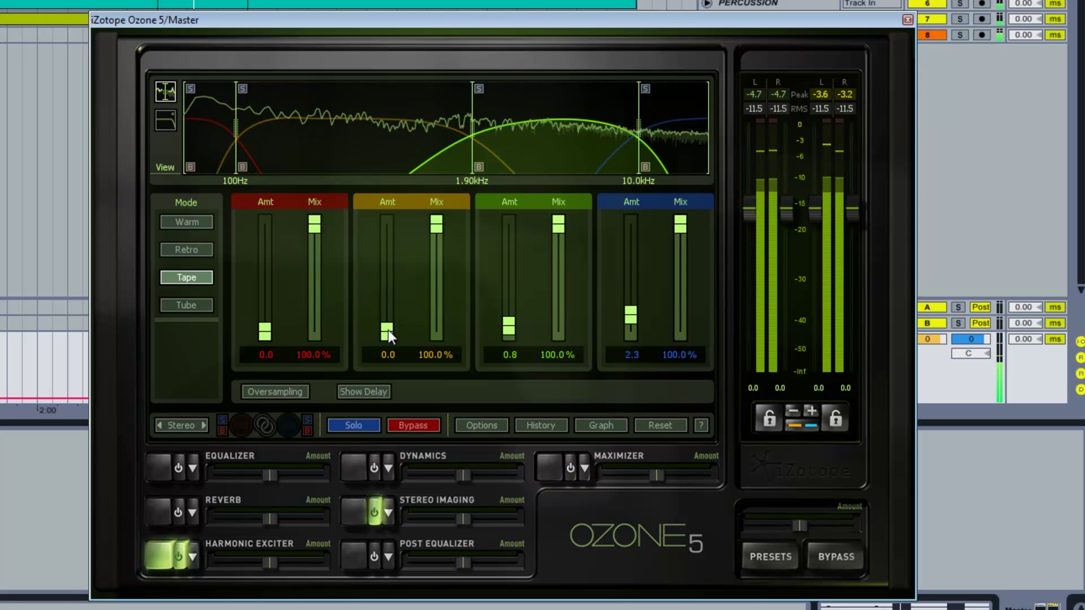
pyautogui.moveTo(388, 330); pyautogui.dragTo(389, 324)
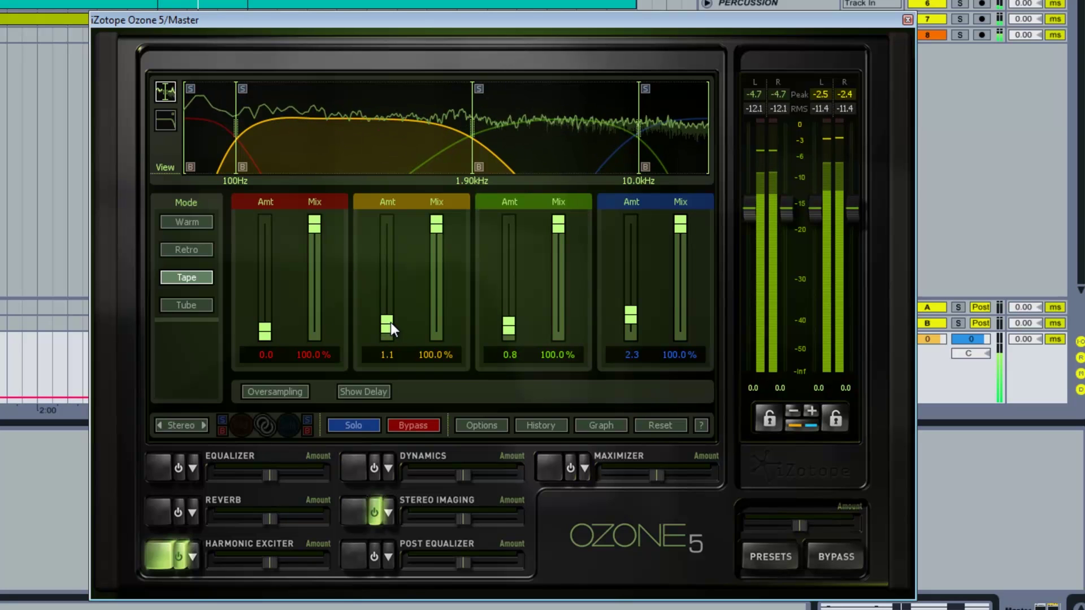
pyautogui.click(512, 330)
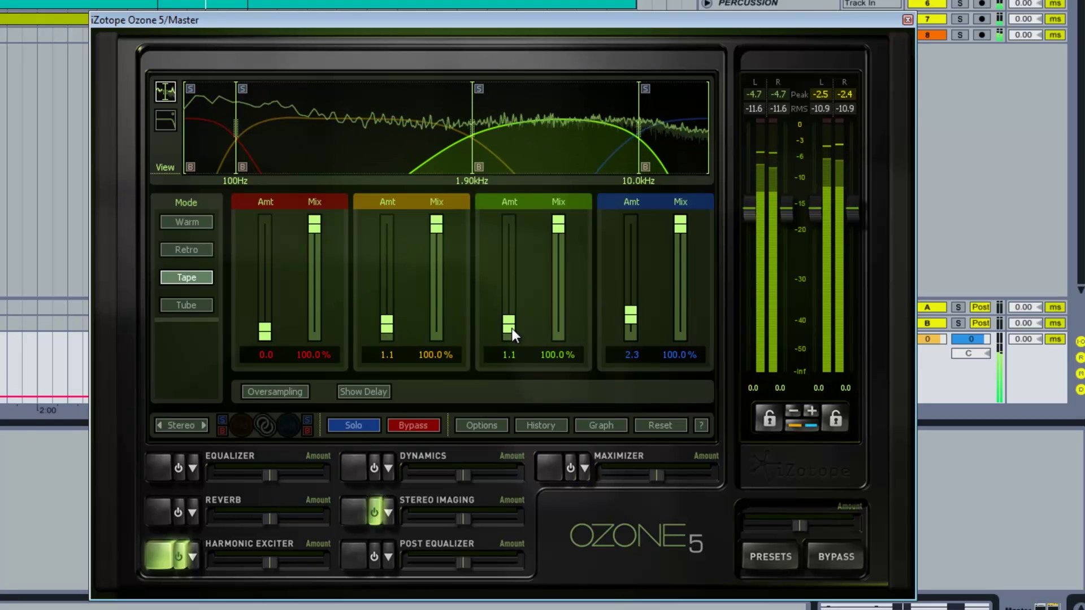
pyautogui.click(263, 333)
pyautogui.moveTo(264, 320)
pyautogui.mouseDown()
pyautogui.moveTo(266, 310)
pyautogui.moveTo(266, 320)
pyautogui.mouseUp()
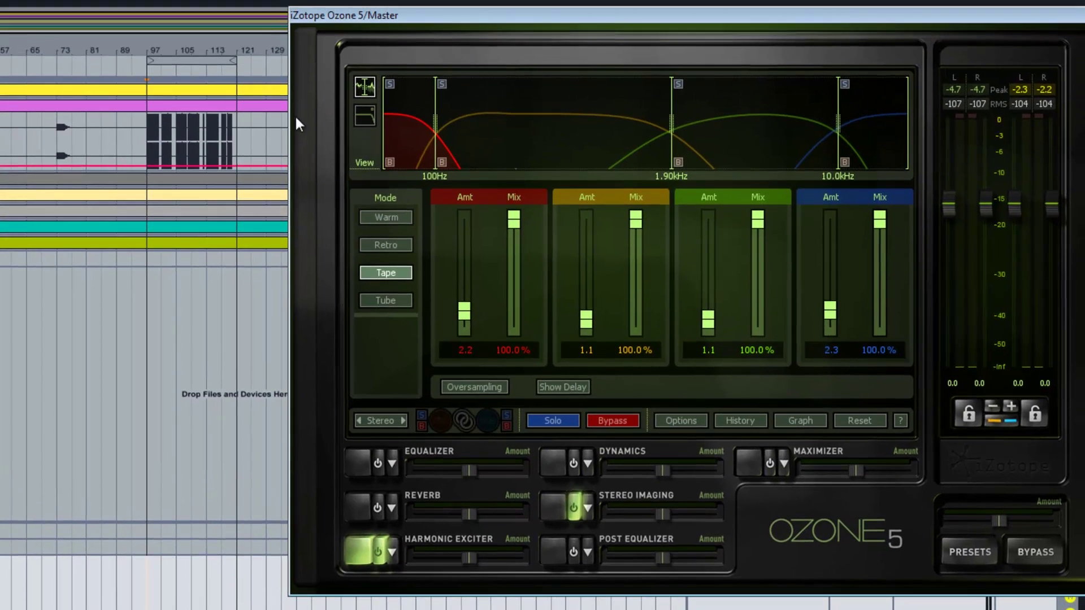
# Move the plug-in window clear of the arrangement and compare playback with the Harmonic Exciter bypassed and active, leaving it on
pyautogui.moveTo(424, 22); pyautogui.dragTo(388, 12)
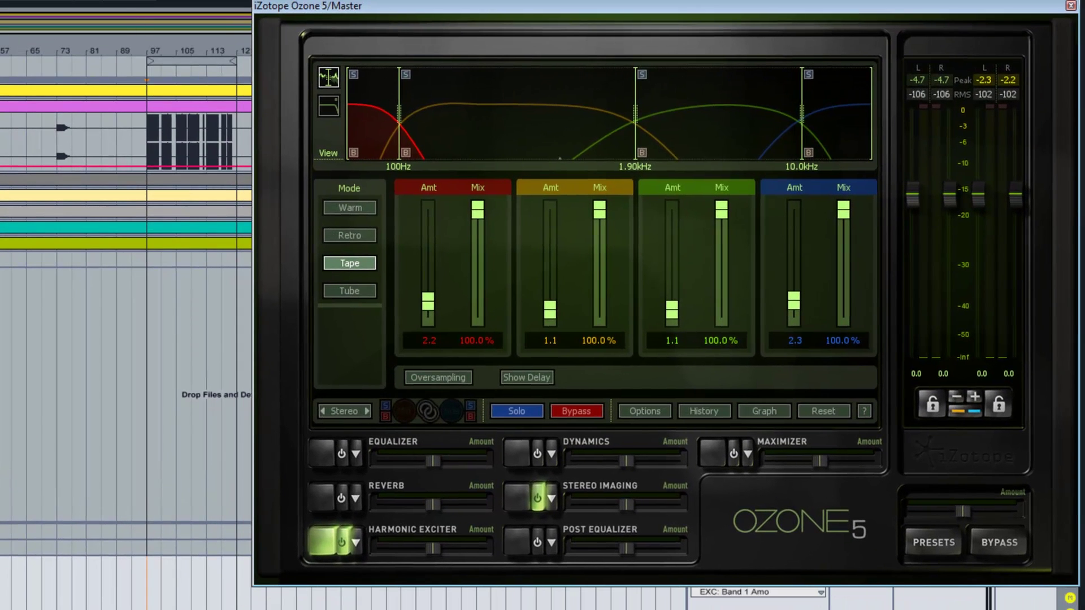
pyautogui.click(341, 541)
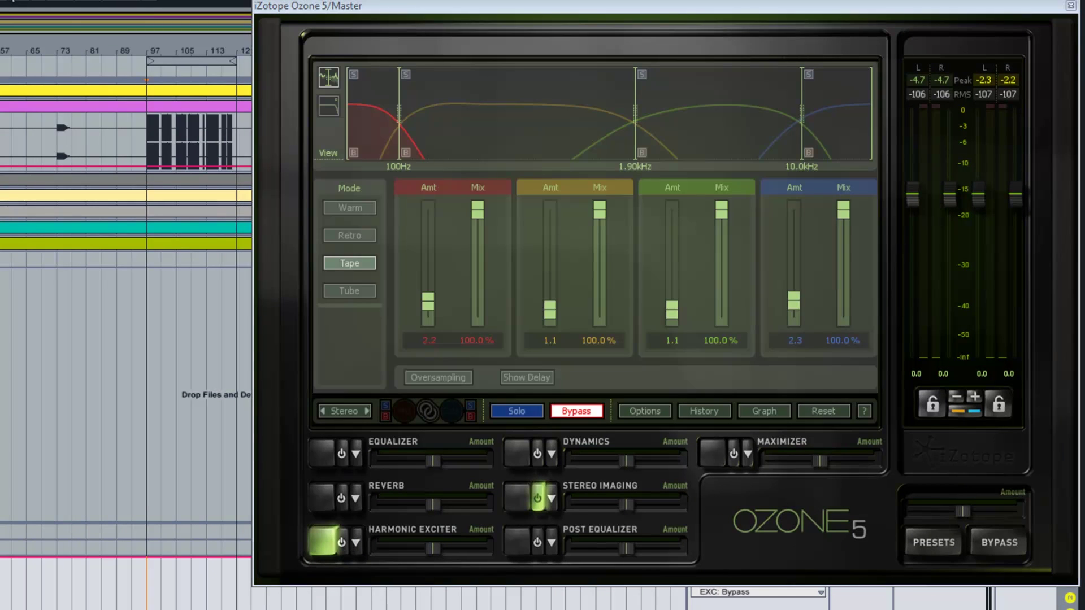
pyautogui.press('space')
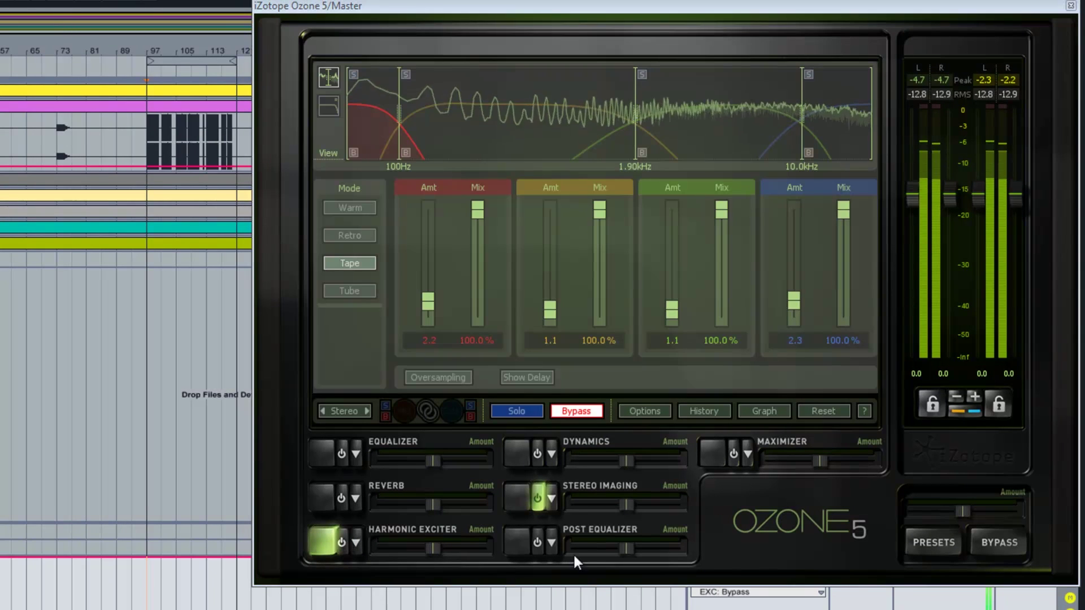
pyautogui.click(343, 542)
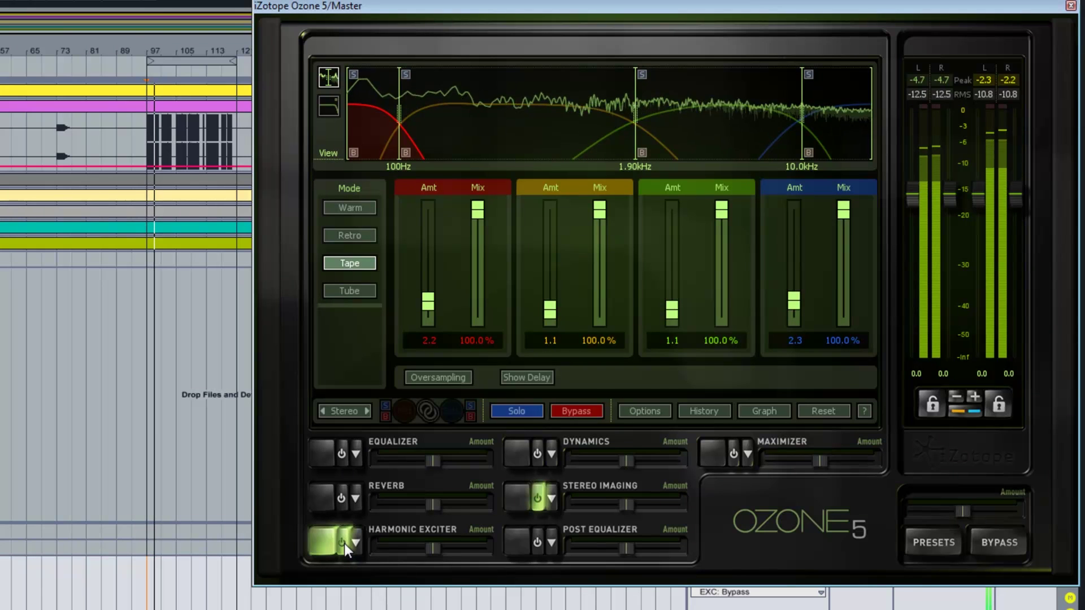
pyautogui.click(24, 2)
pyautogui.press('space')
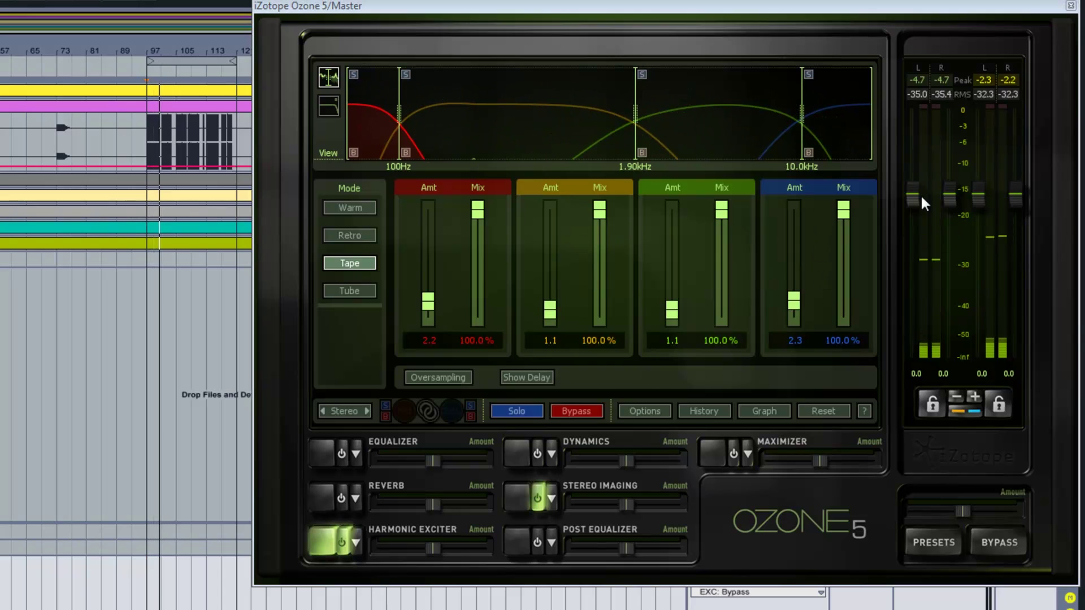
# Lower the exciter mix during playback to 89.1% on Band 4, 92.2% on Band 3, 96.1% on Band 2 and 83.6% on Band 1
pyautogui.moveTo(842, 213); pyautogui.dragTo(840, 177)
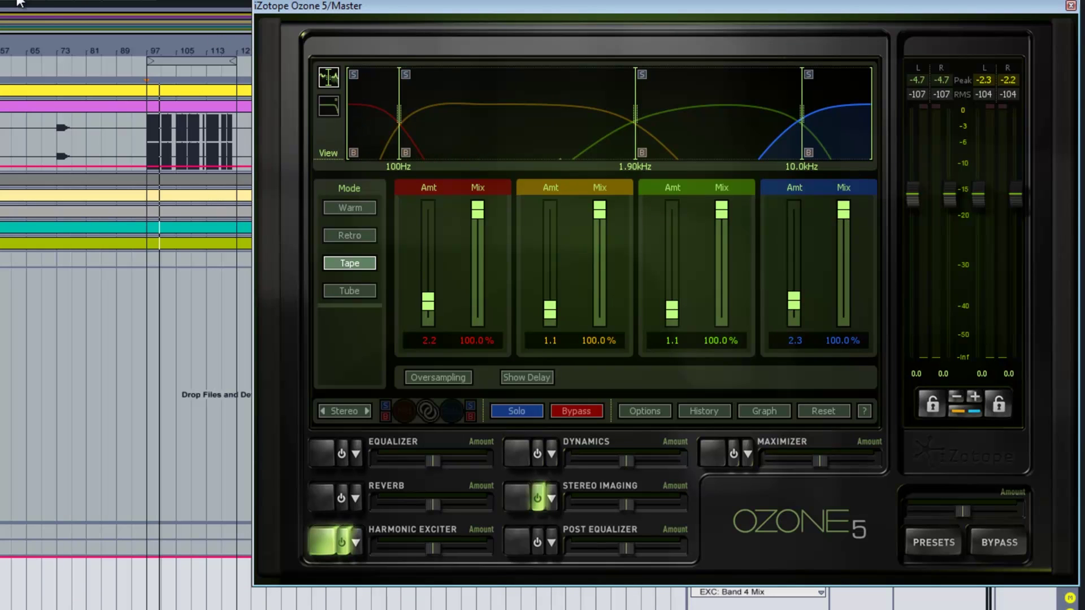
pyautogui.press('space')
pyautogui.moveTo(843, 206)
pyautogui.mouseDown()
pyautogui.moveTo(850, 233)
pyautogui.moveTo(849, 219)
pyautogui.mouseUp()
pyautogui.moveTo(724, 219); pyautogui.dragTo(723, 227)
pyautogui.moveTo(600, 214); pyautogui.dragTo(598, 218)
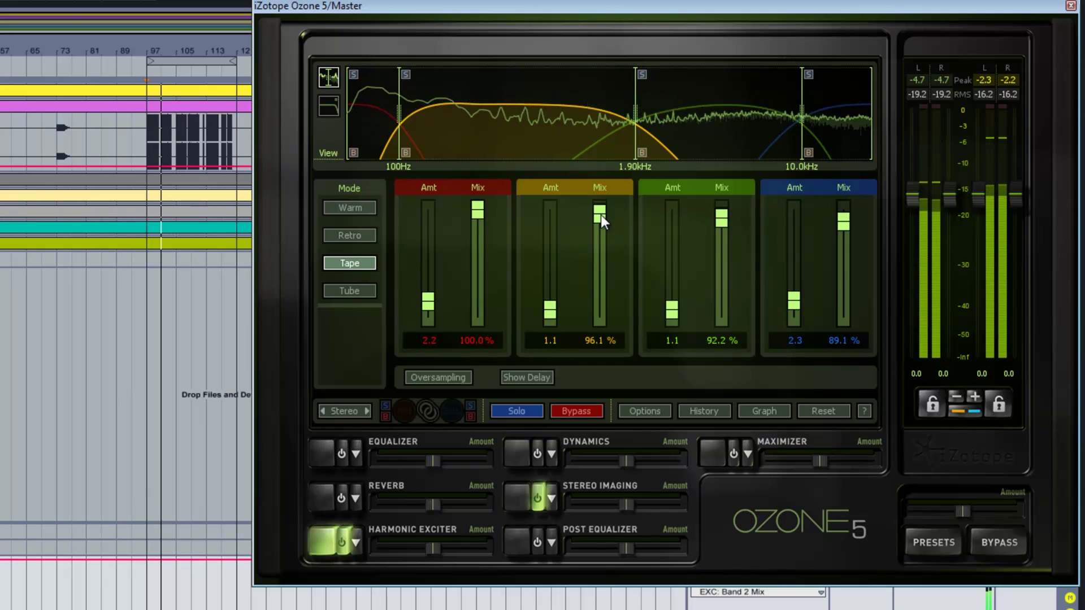
pyautogui.moveTo(475, 211)
pyautogui.mouseDown()
pyautogui.moveTo(476, 243)
pyautogui.moveTo(479, 222)
pyautogui.mouseUp()
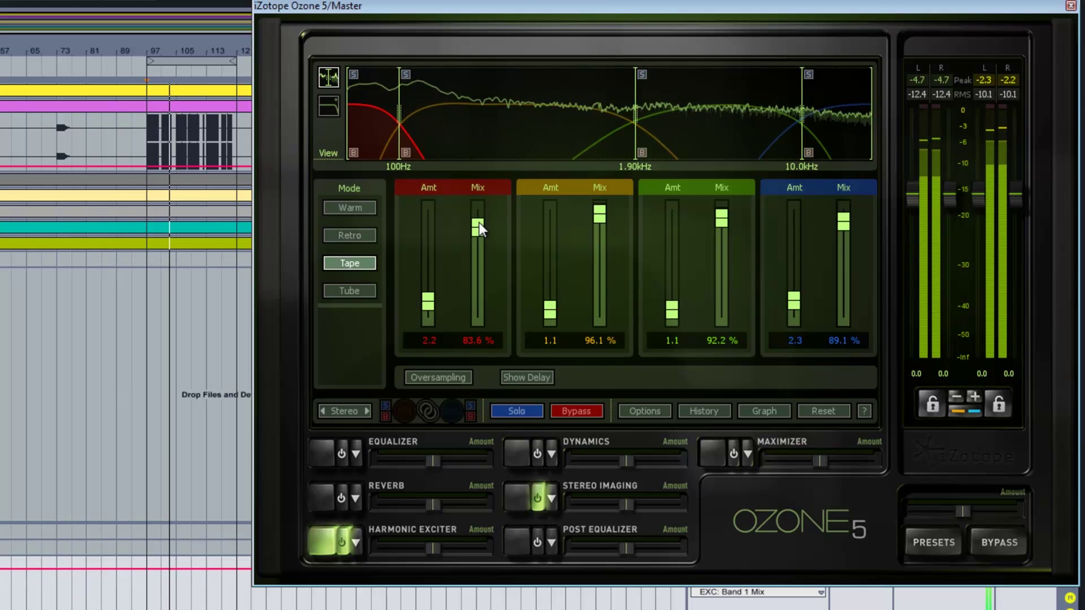
# Fine-tune the exciter mix to 94.5% on Band 2, 78.9% on Band 3 and 86.7% on Band 4, and stop playback
pyautogui.moveTo(600, 216)
pyautogui.mouseDown()
pyautogui.moveTo(597, 264)
pyautogui.moveTo(608, 212)
pyautogui.mouseUp()
pyautogui.moveTo(723, 218)
pyautogui.mouseDown()
pyautogui.moveTo(722, 270)
pyautogui.moveTo(727, 236)
pyautogui.mouseUp()
pyautogui.moveTo(836, 220); pyautogui.dragTo(840, 224)
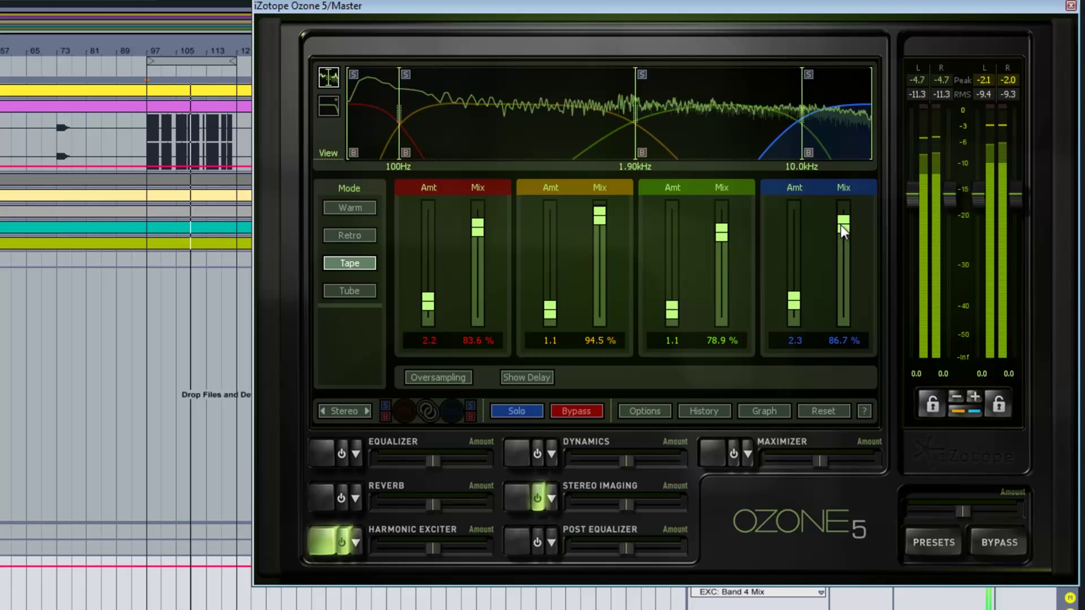
pyautogui.click(22, 2)
pyautogui.press('space')
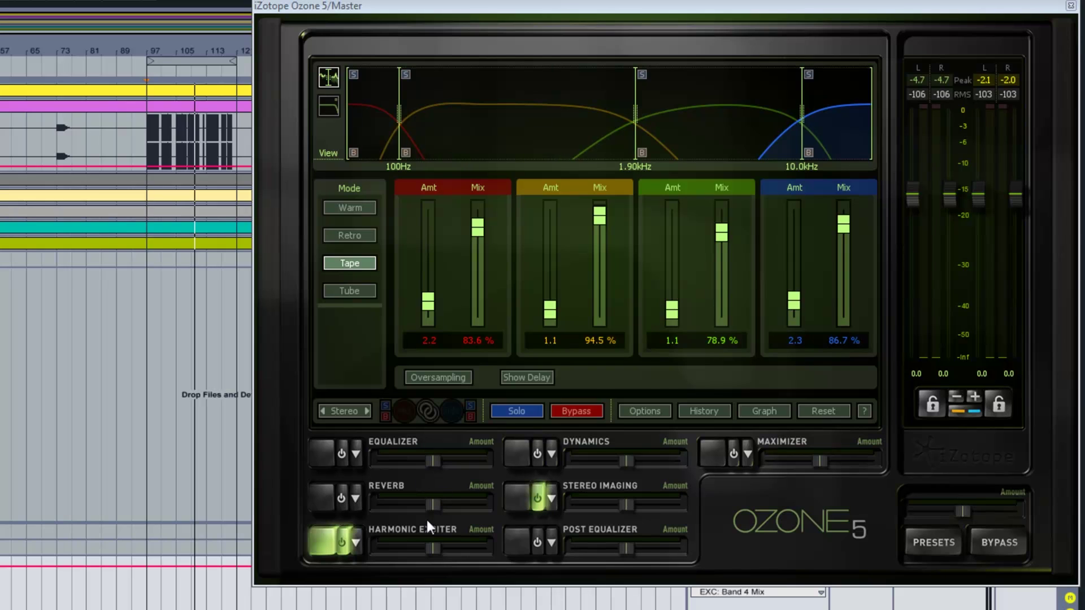
# Show the Dynamics module and try turning it on
pyautogui.click(516, 450)
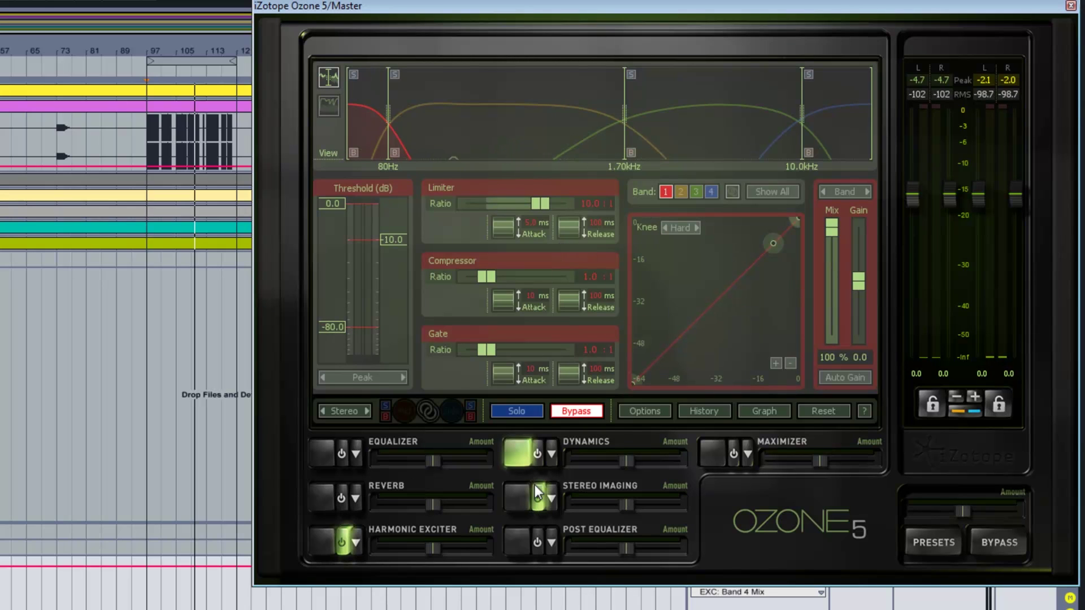
pyautogui.click(538, 453)
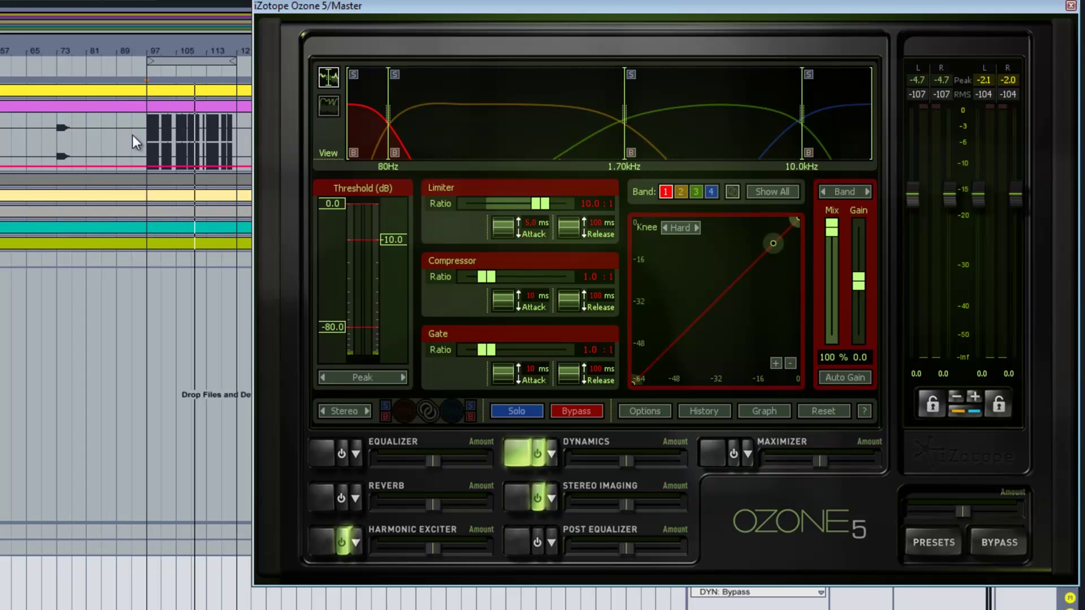
# Widen Band 4 to 26.6% in Stereo Imaging while the track plays, and stop playback
pyautogui.click(517, 497)
pyautogui.press('space')
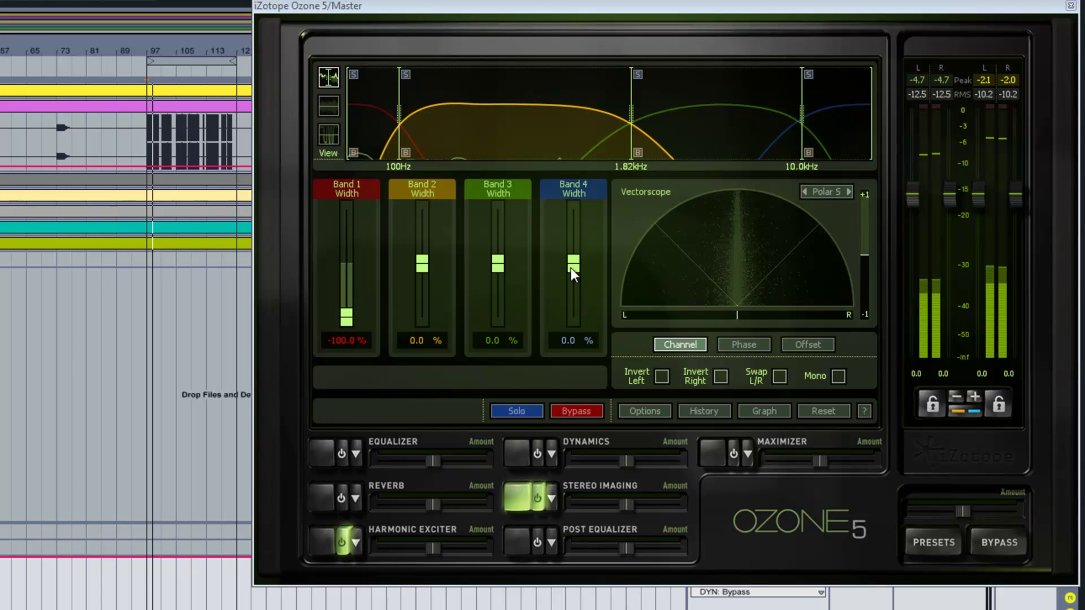
pyautogui.moveTo(571, 262); pyautogui.dragTo(575, 253)
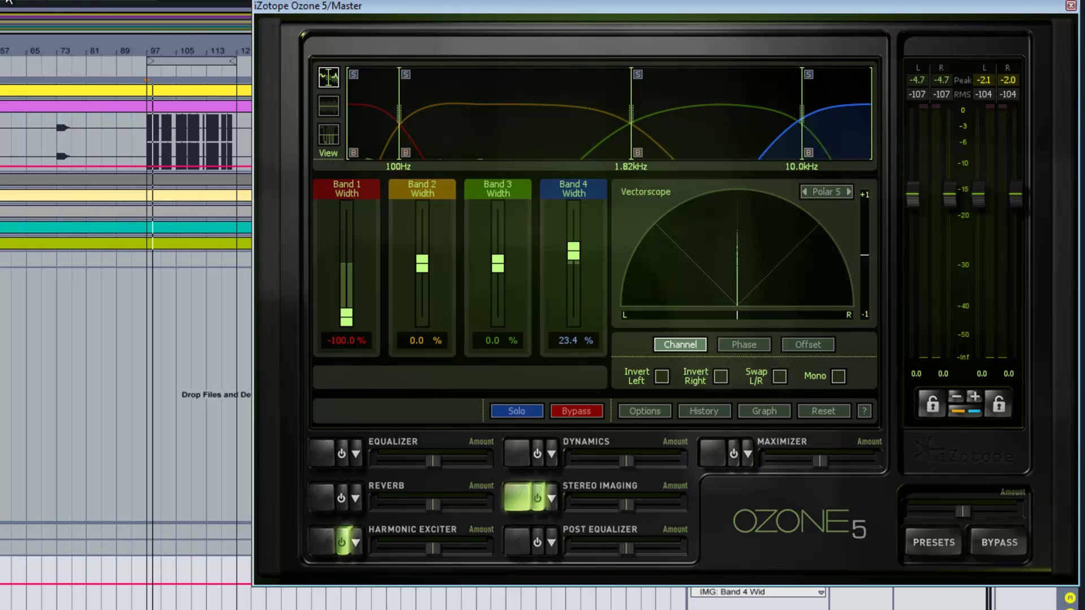
pyautogui.press('space')
pyautogui.moveTo(577, 209); pyautogui.dragTo(573, 252)
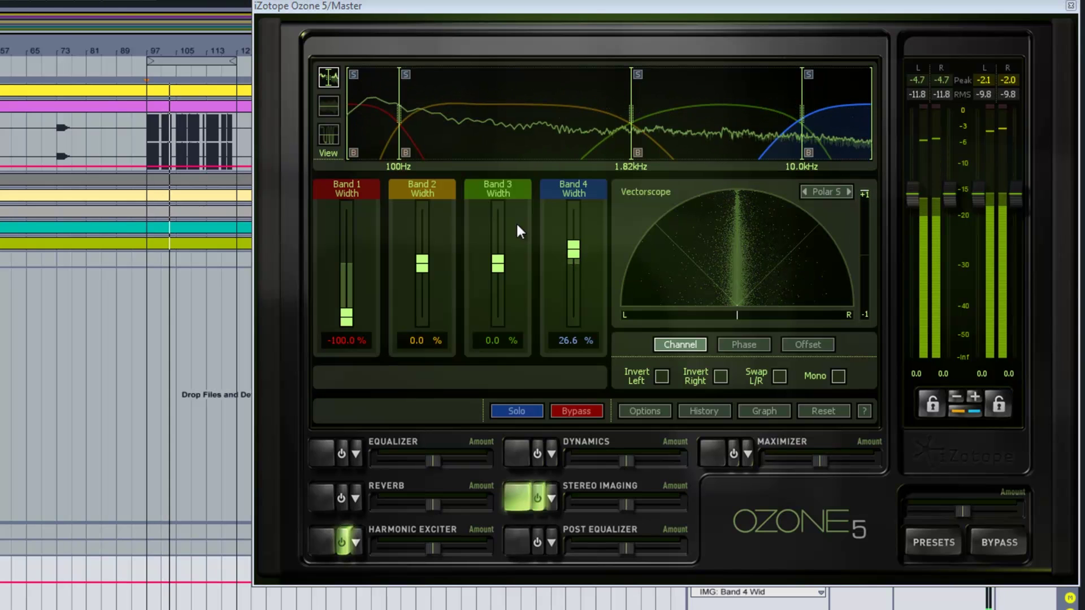
pyautogui.press('space')
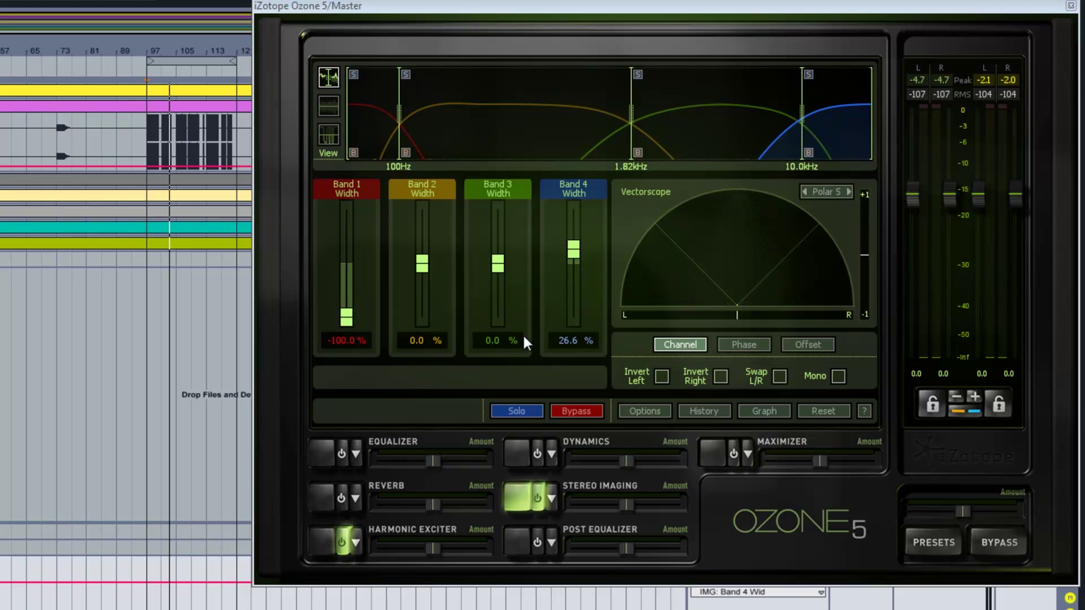
# Look at the Post Equalizer, and show and enable the Equalizer module instead
pyautogui.click(520, 535)
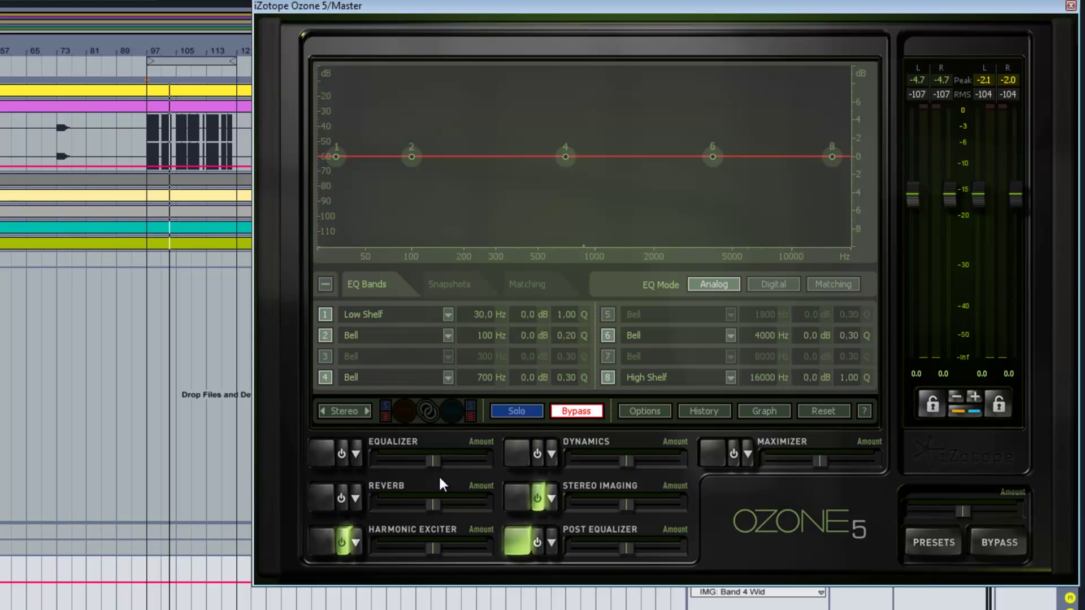
pyautogui.click(326, 452)
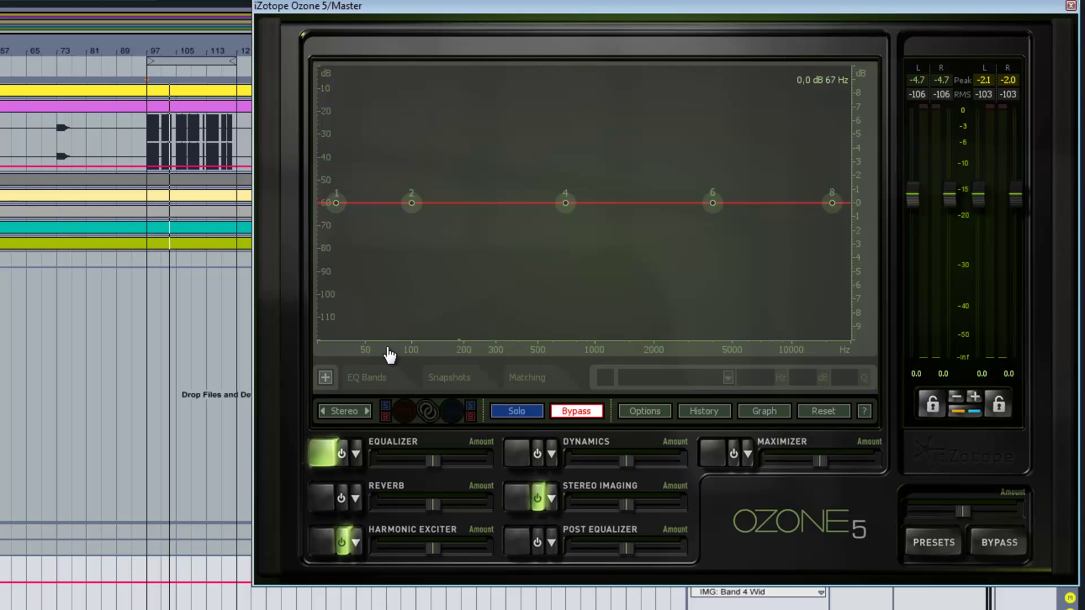
pyautogui.click(341, 453)
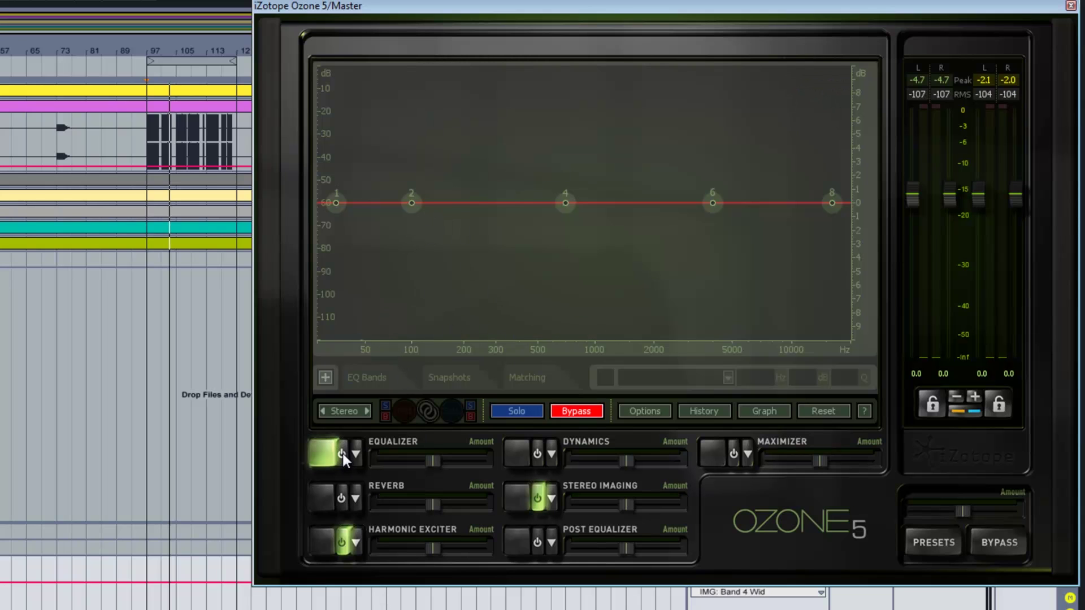
pyautogui.click(342, 454)
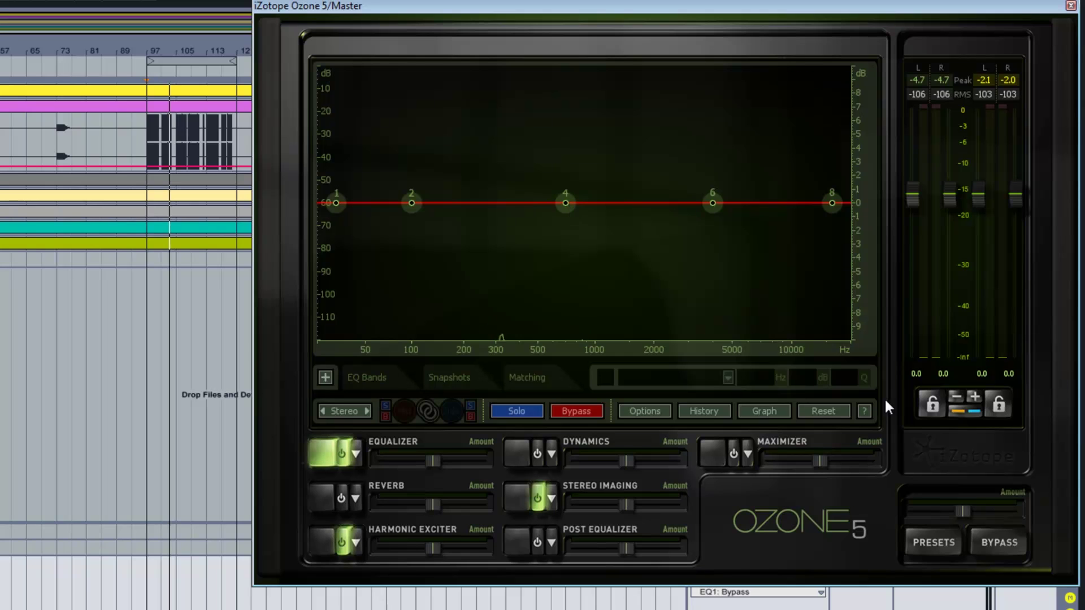
# Check the Stereo Imaging widths, return to the Equalizer and switch it from Stereo to Mid/Side processing
pyautogui.click(519, 497)
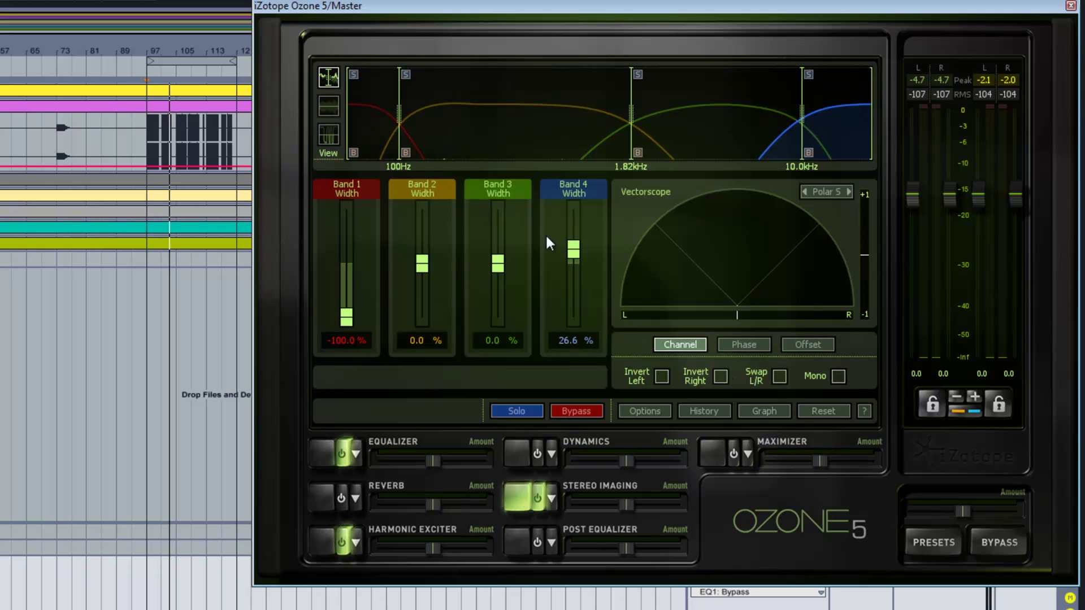
pyautogui.click(328, 453)
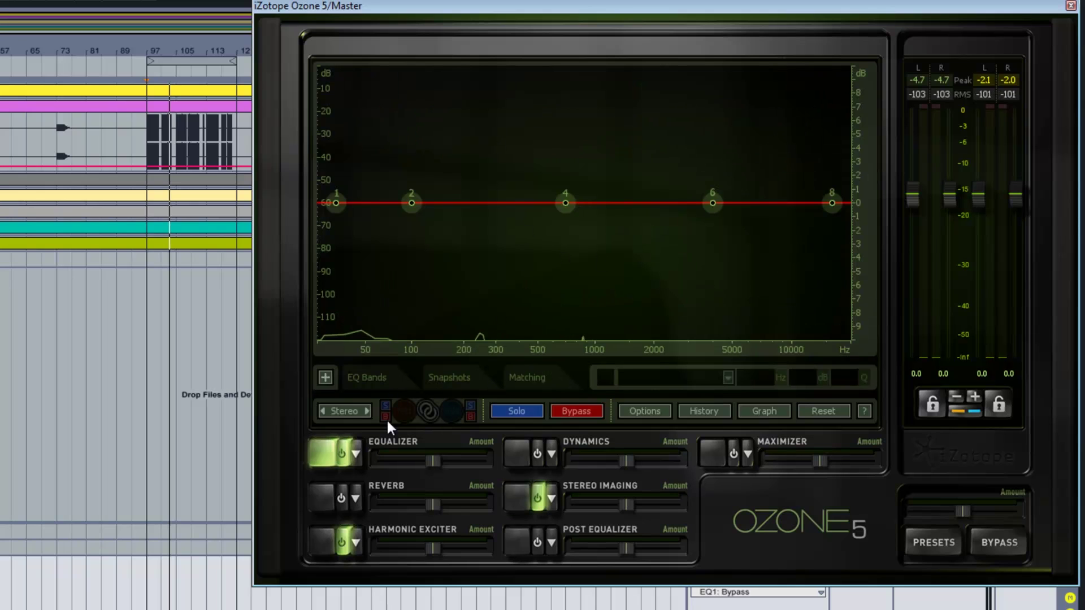
pyautogui.click(337, 410)
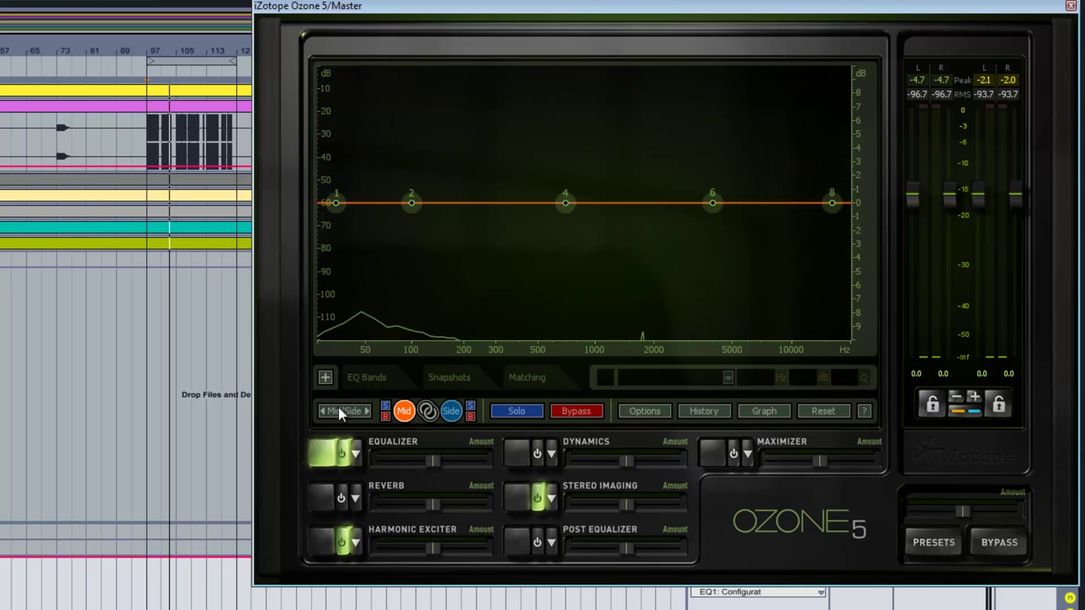
# Select the Side channel, set the gain of its 16000 Hz high shelf to 1,0 dB and play the track
pyautogui.click(450, 411)
pyautogui.click(832, 203)
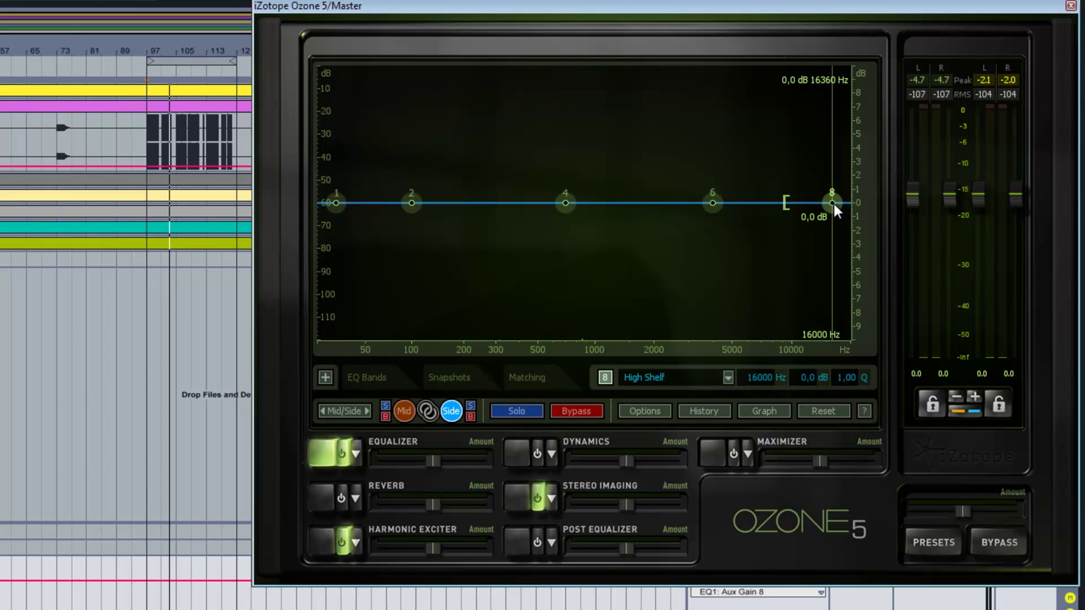
pyautogui.click(809, 379)
pyautogui.write('1')
pyautogui.press('Return')
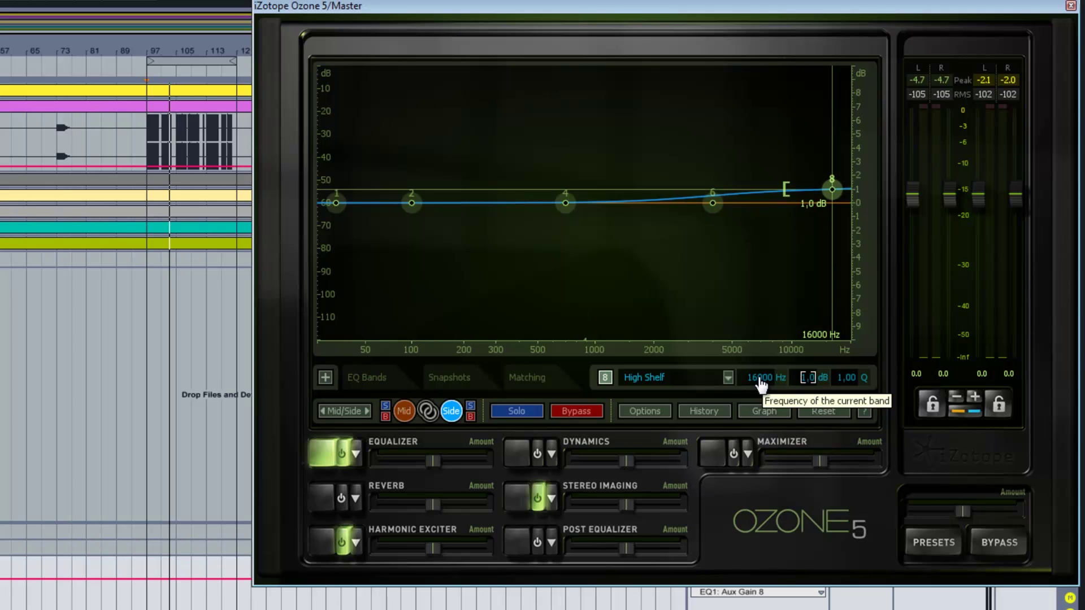
pyautogui.press('space')
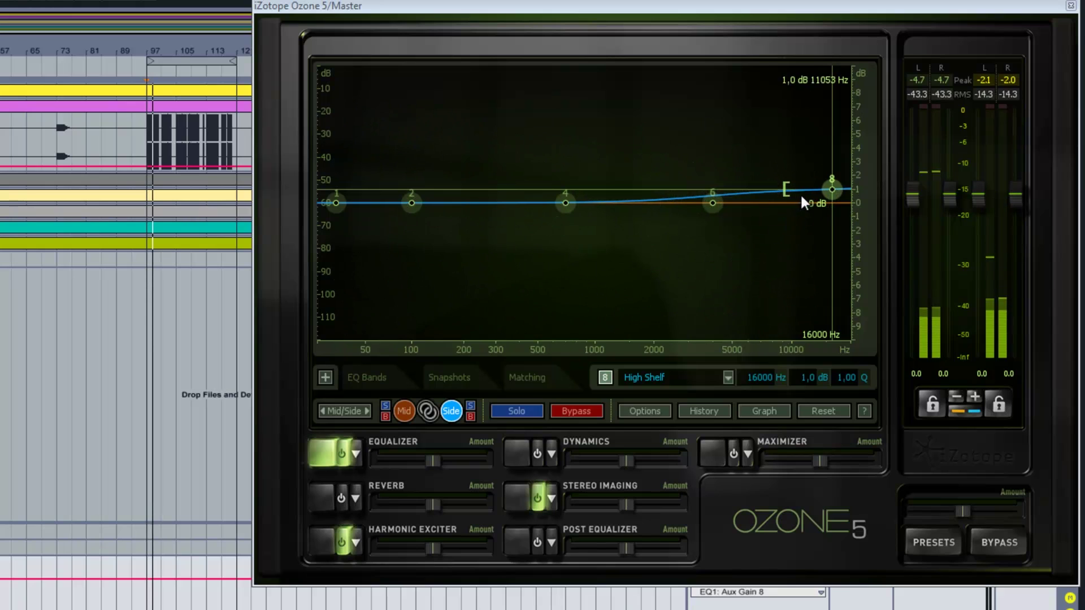
# Set the Side channel's high shelf gain to 0,5 dB and compare it with the Equalizer bypassed during playback
pyautogui.click(809, 377)
pyautogui.write('0,5')
pyautogui.press('Return')
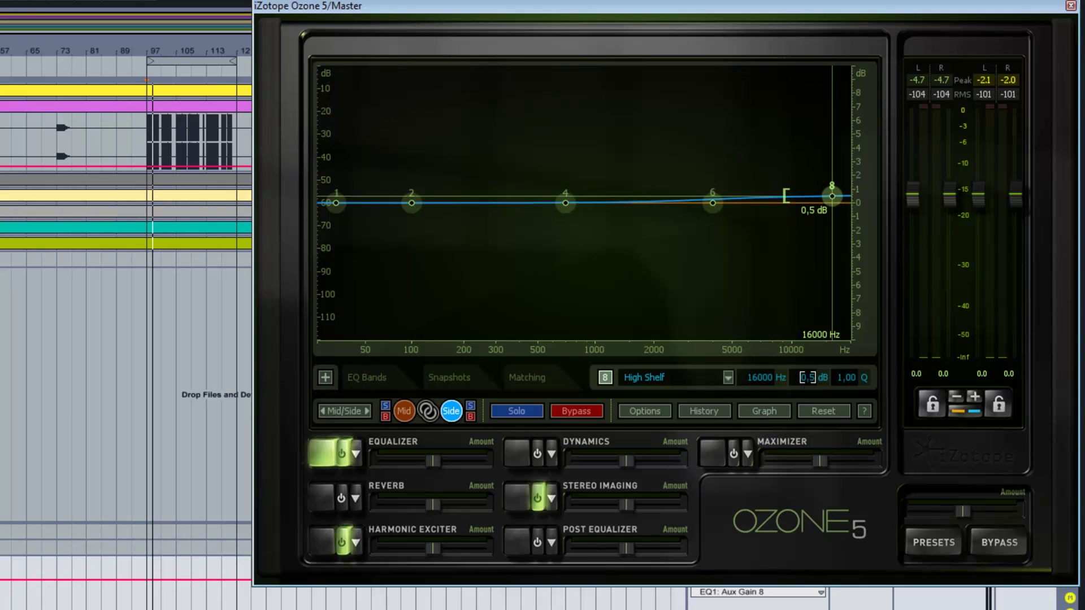
pyautogui.press('space')
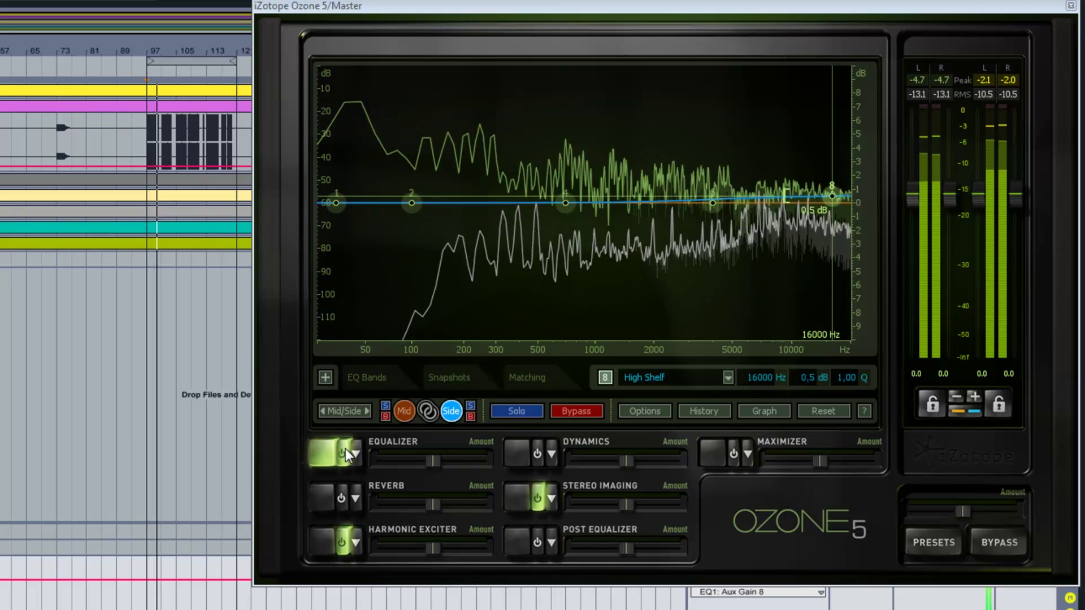
pyautogui.click(576, 411)
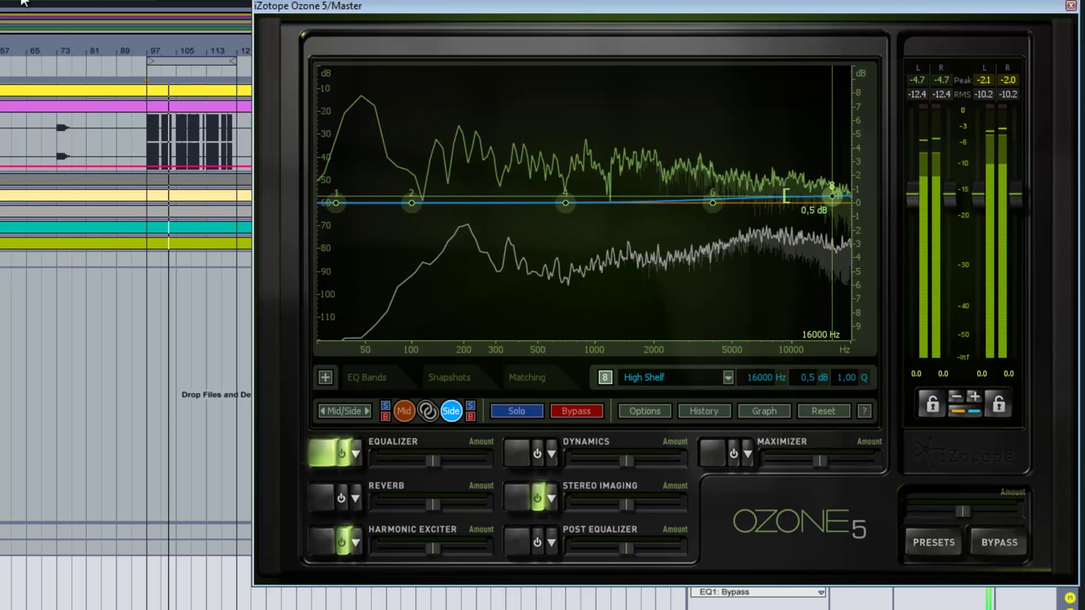
pyautogui.press('space')
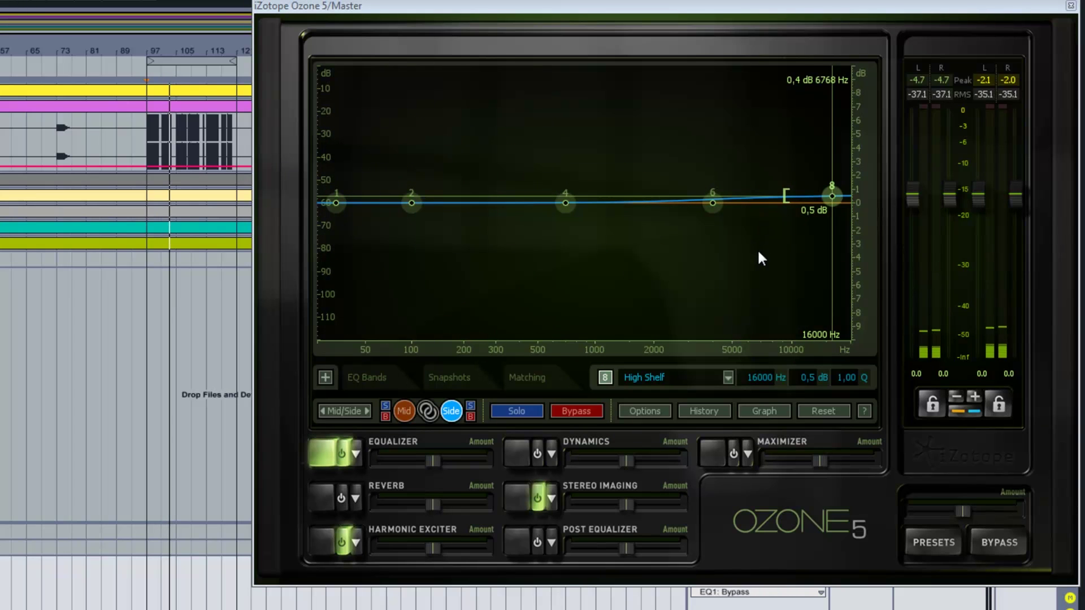
# Set the gain of the Side channel's 30 Hz low shelf to -0,5 dB and play the track
pyautogui.click(337, 202)
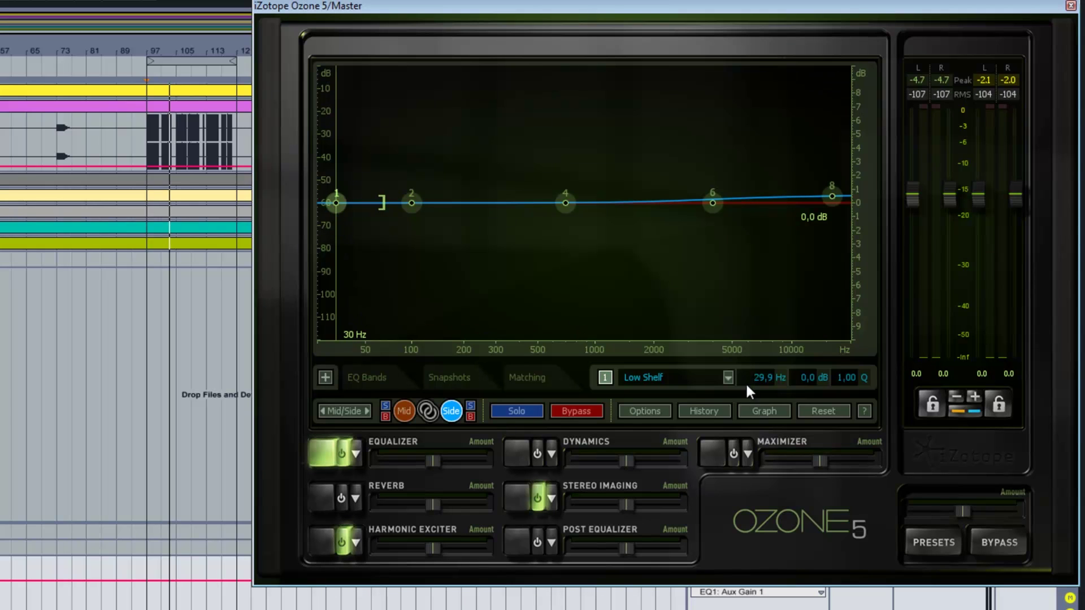
pyautogui.doubleClick(806, 378)
pyautogui.press('Return')
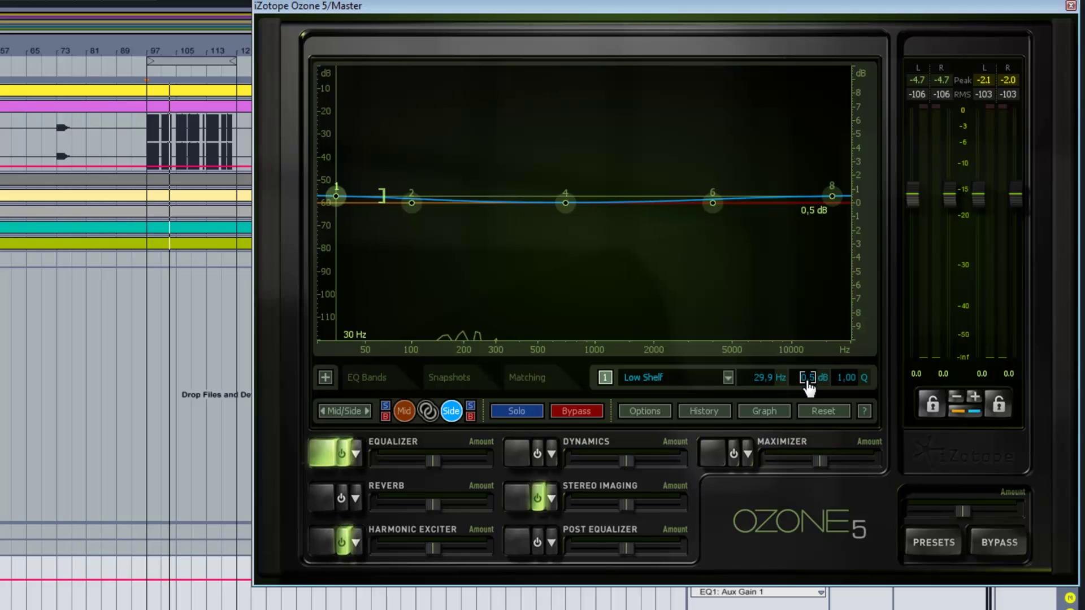
pyautogui.doubleClick(807, 378)
pyautogui.write('-0.5')
pyautogui.press('Return')
pyautogui.click(501, 130)
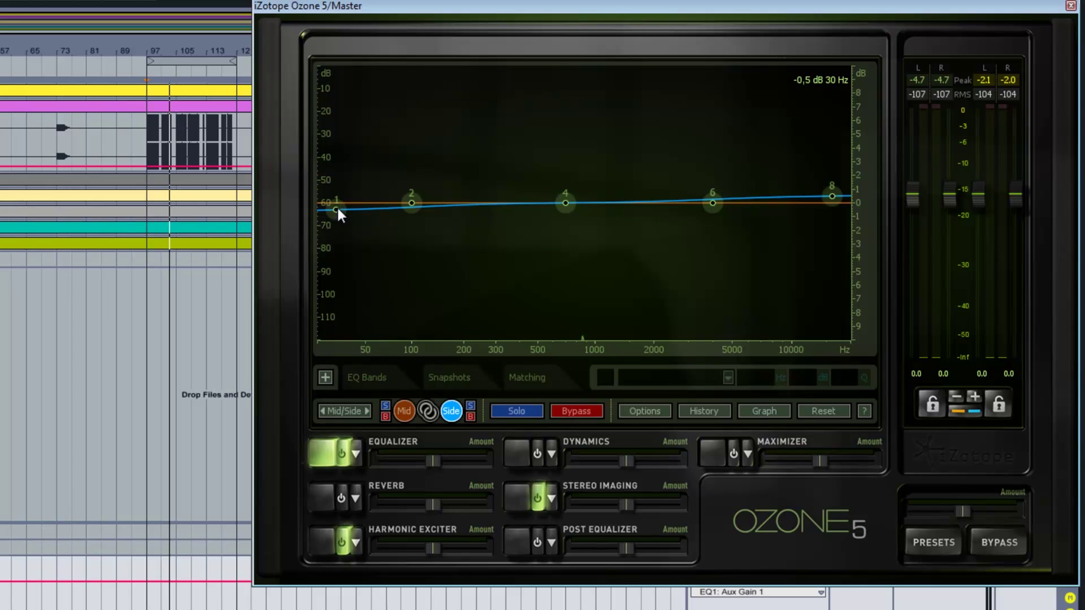
pyautogui.click(8, 4)
pyautogui.press('space')
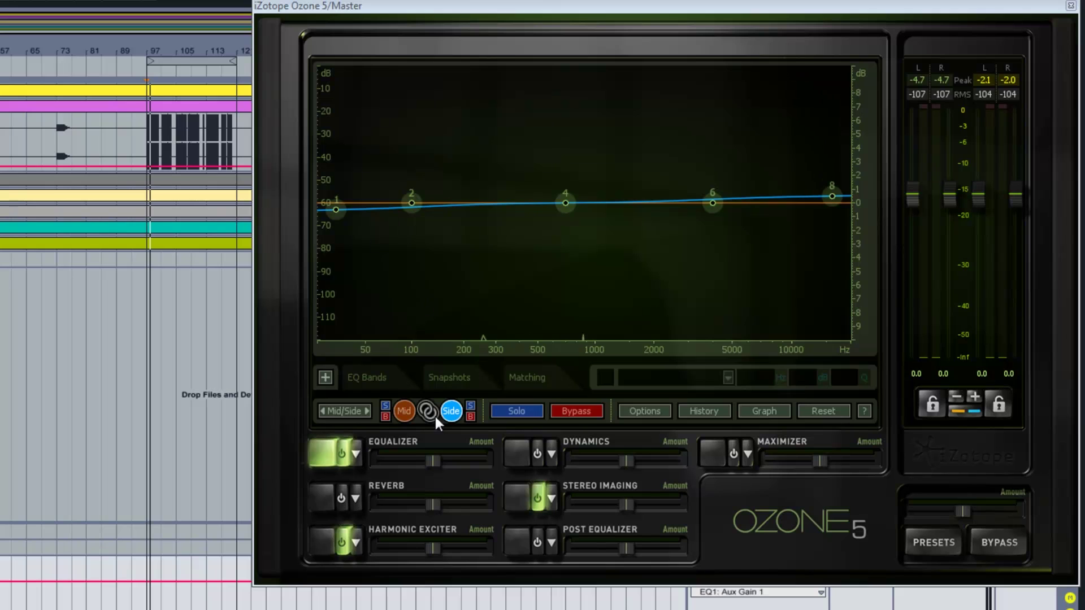
# Switch to the Mid channel, set the gain of its 30 Hz low shelf to 0,5 dB and audition the track
pyautogui.click(404, 412)
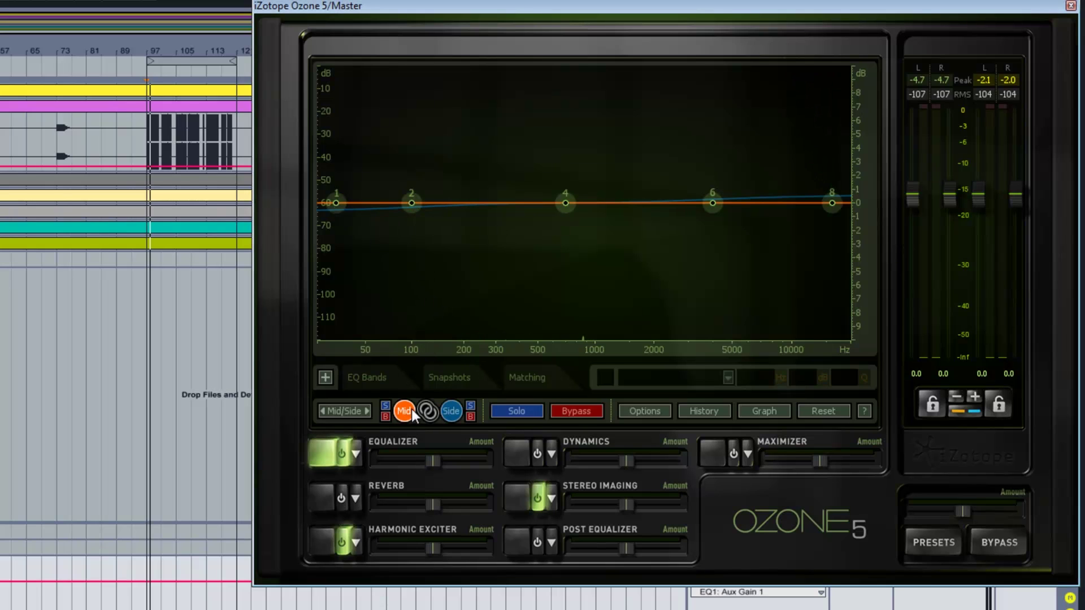
pyautogui.click(339, 204)
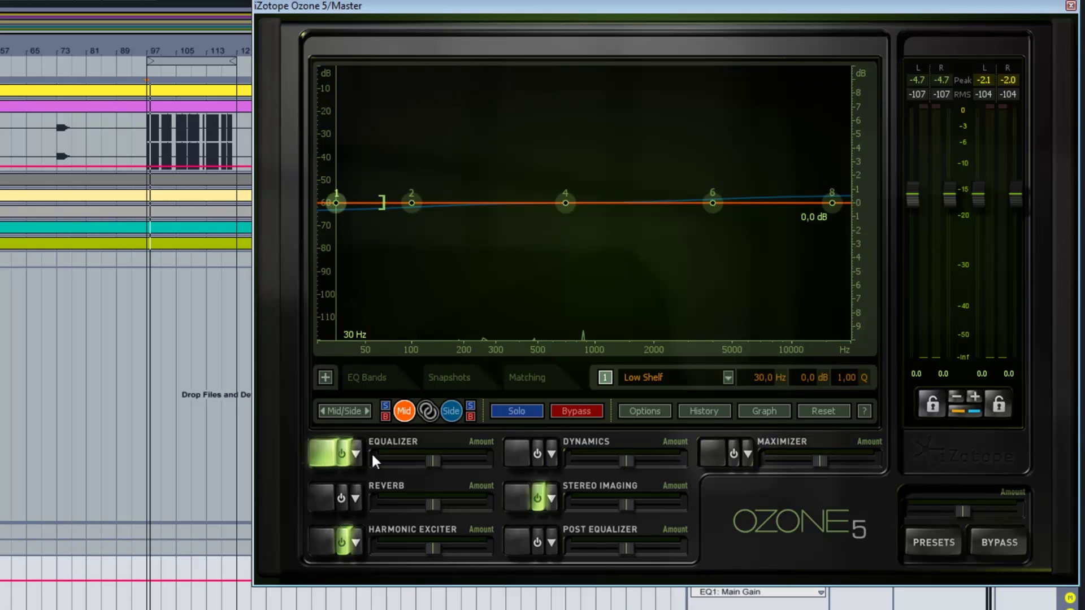
pyautogui.doubleClick(802, 379)
pyautogui.press('Return')
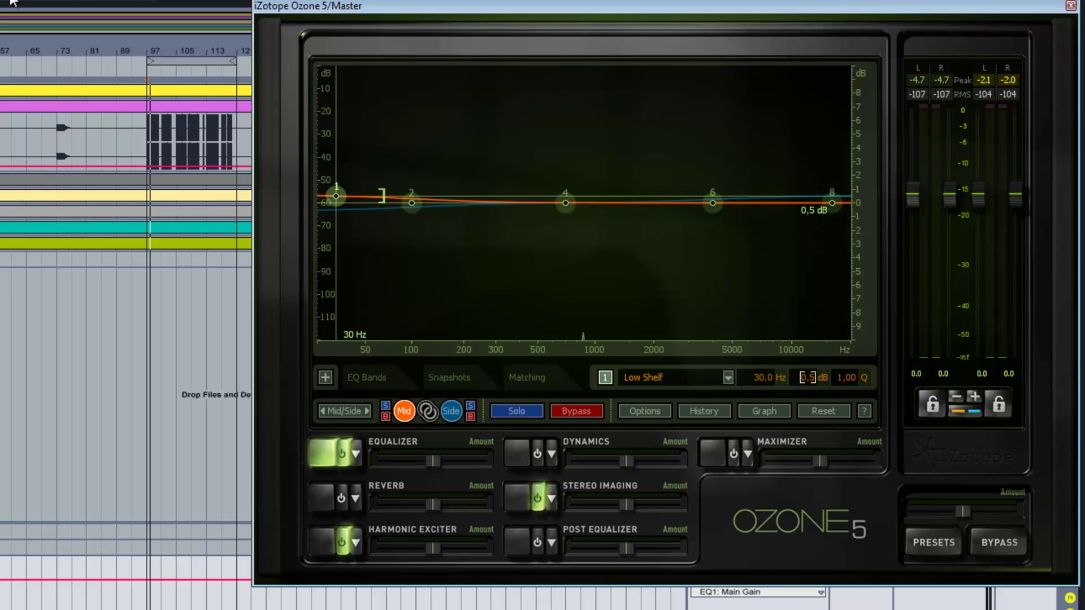
pyautogui.press('space')
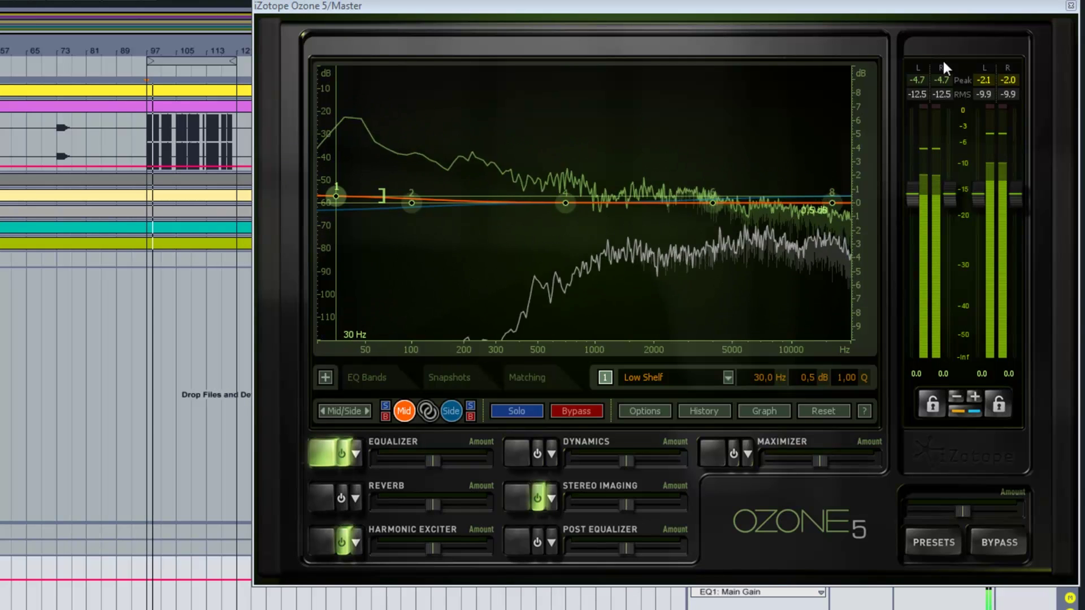
pyautogui.press('space')
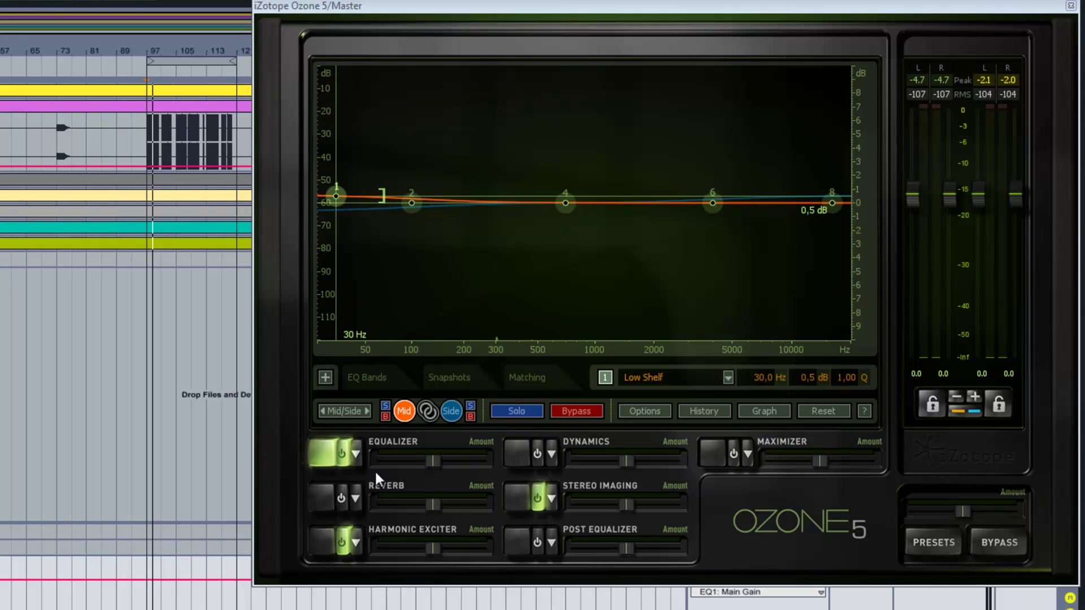
# Play the track with the Equalizer bypassed, re-enable it to compare the sound, and stop playback
pyautogui.click(340, 453)
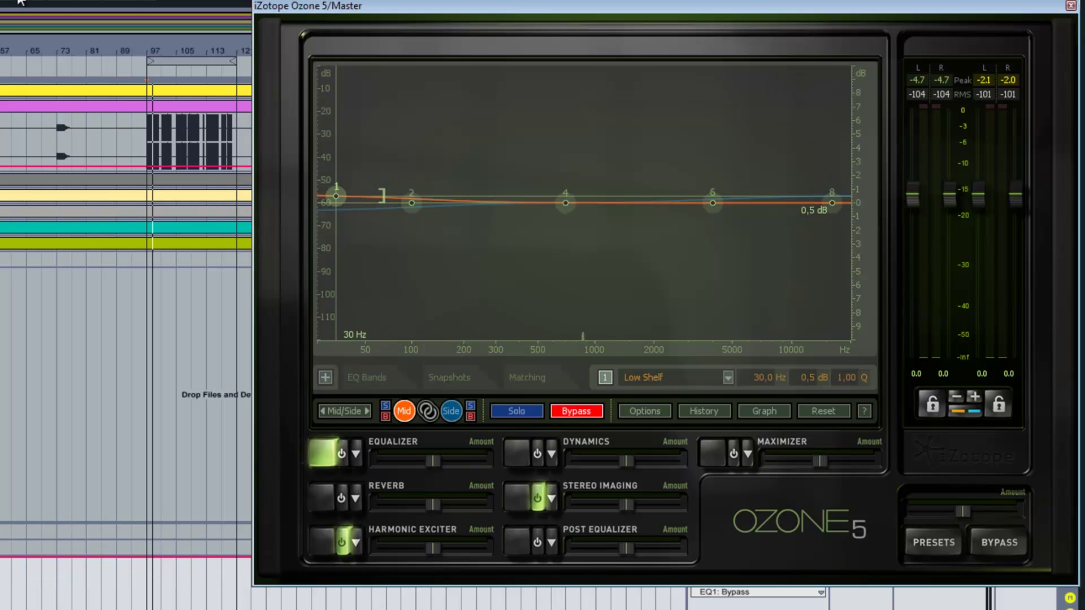
pyautogui.press('space')
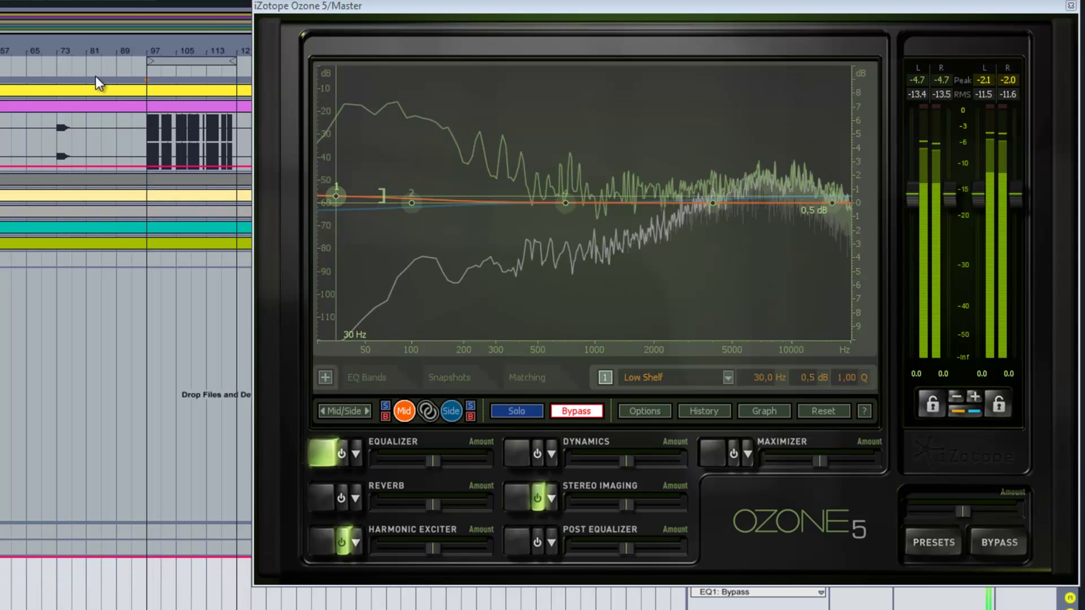
pyautogui.click(345, 449)
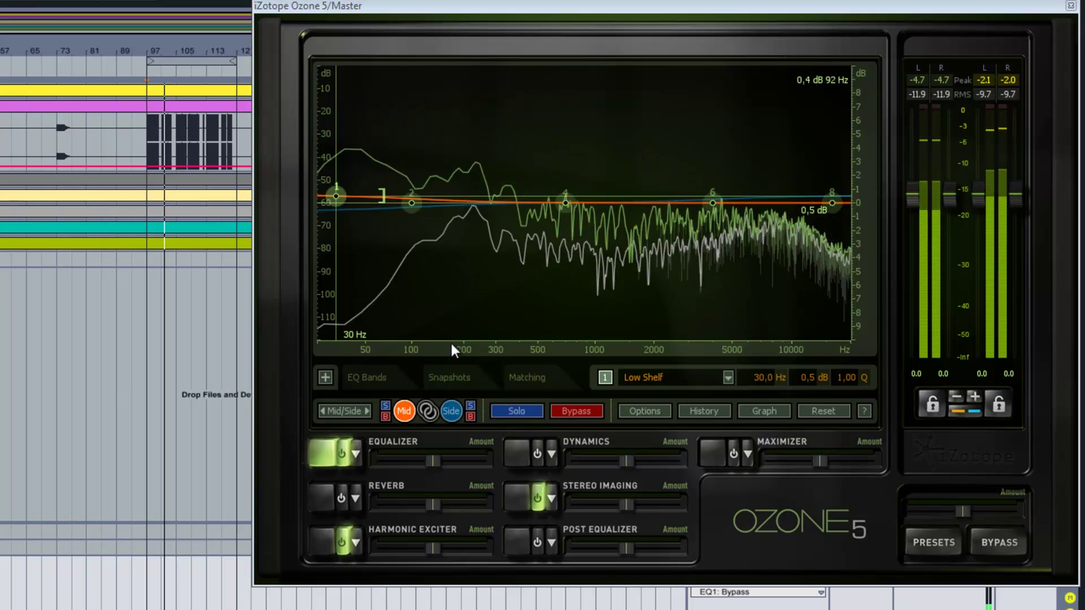
pyautogui.press('space')
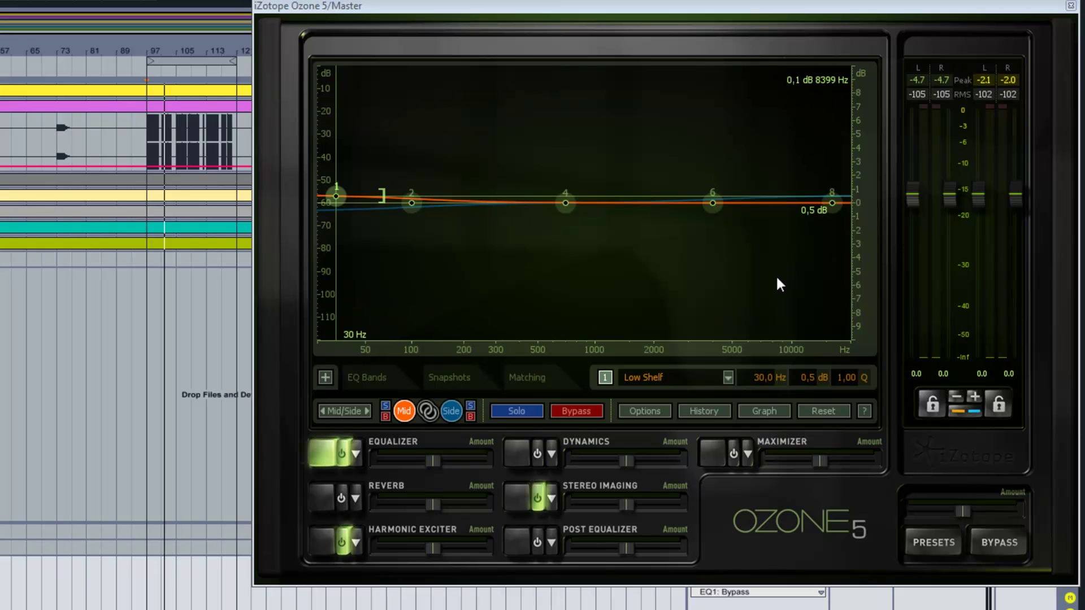
# Enable and show the Maximizer in IRC III mode with intersample detection on
pyautogui.click(733, 454)
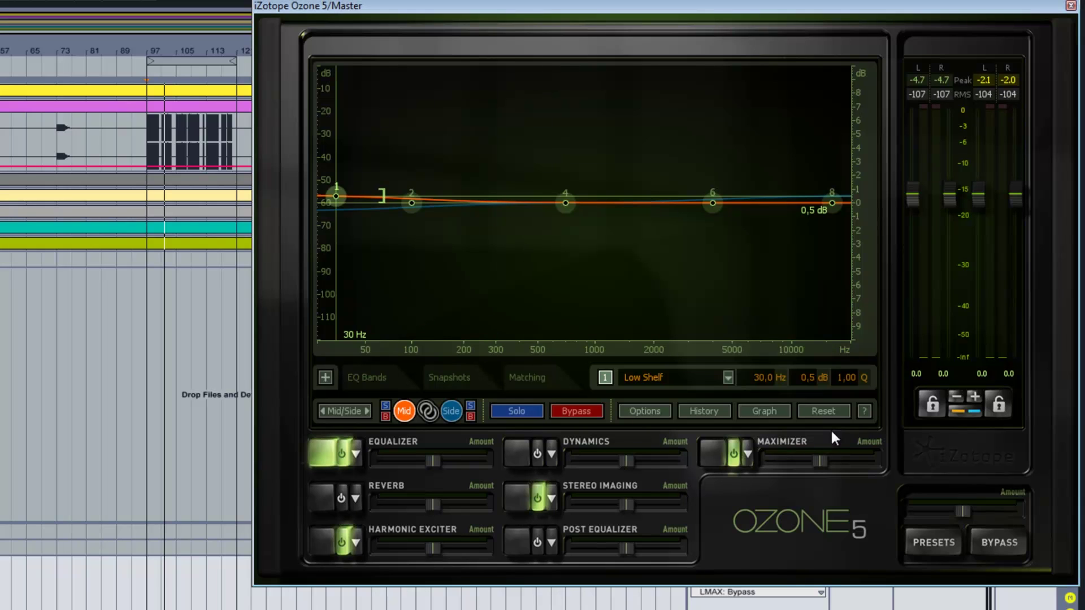
pyautogui.click(715, 451)
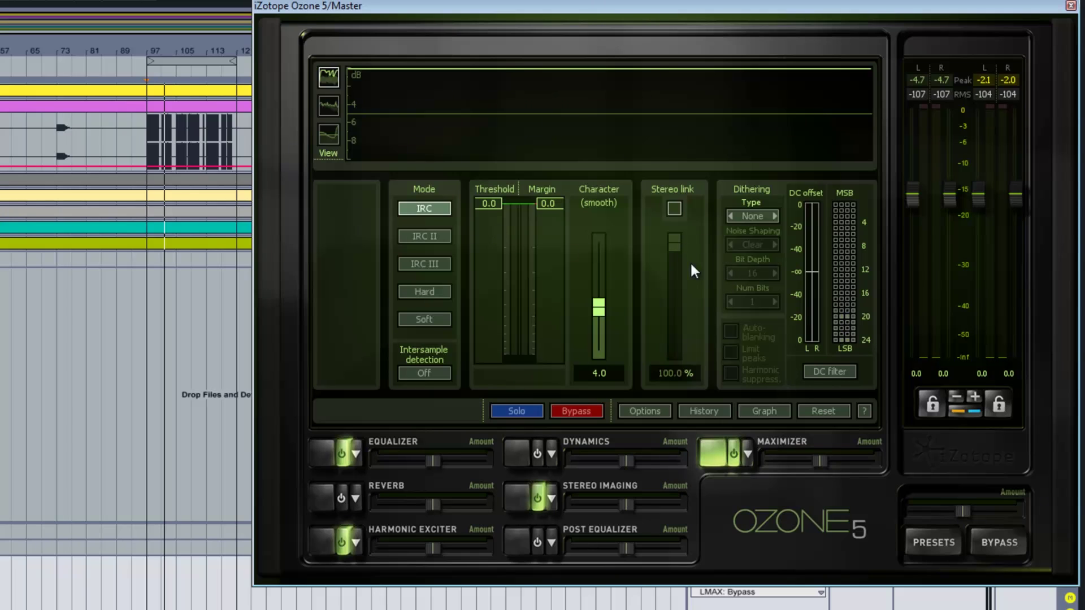
pyautogui.click(443, 288)
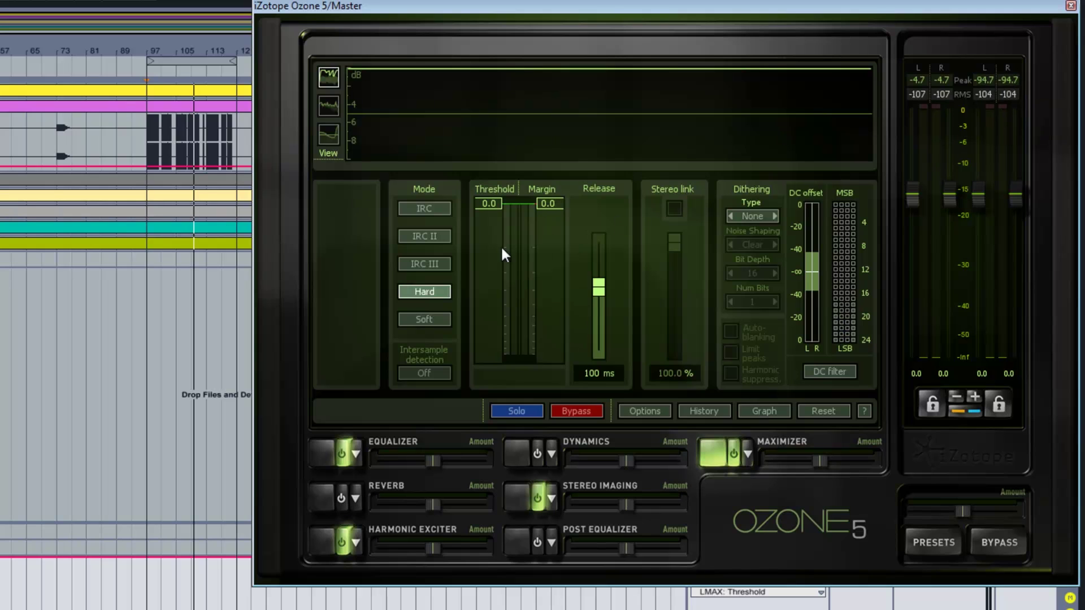
pyautogui.click(432, 266)
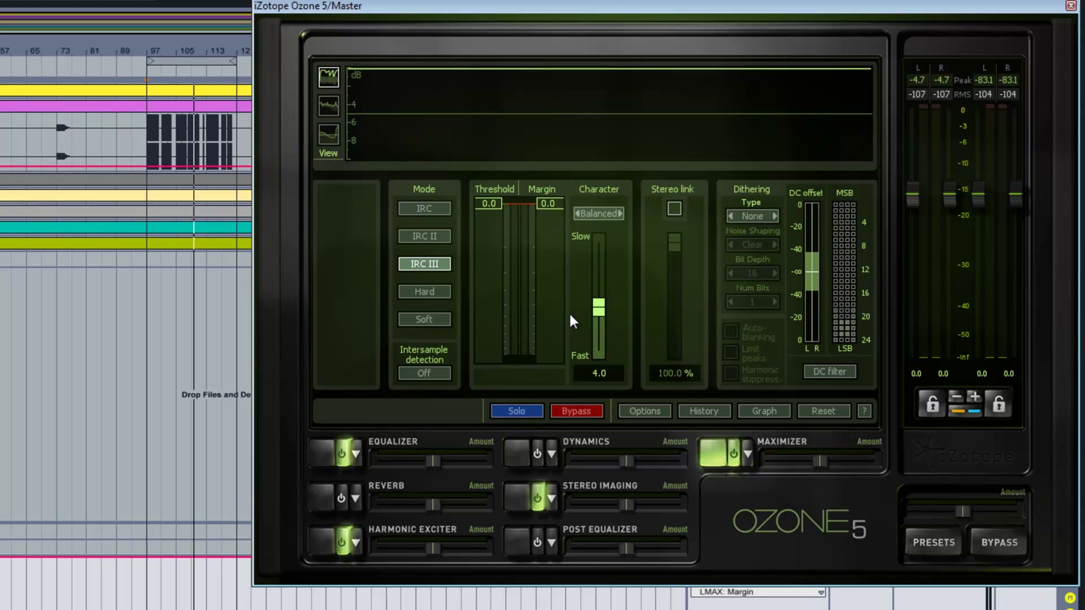
pyautogui.click(424, 373)
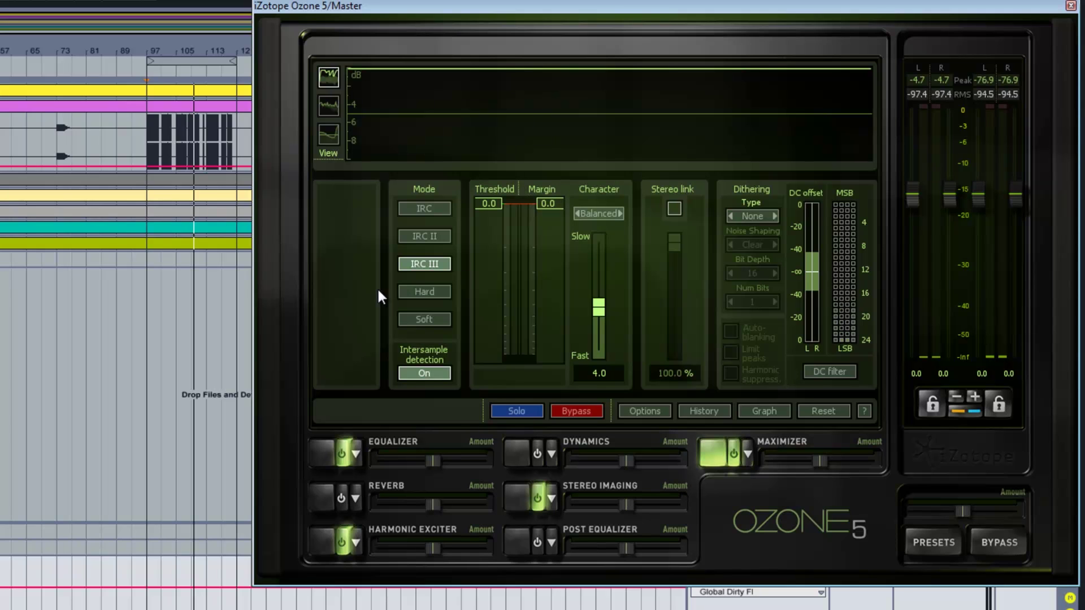
# Lower the Maximizer threshold to -5.4 while the track plays, and replay the track to check the limiting
pyautogui.click(548, 204)
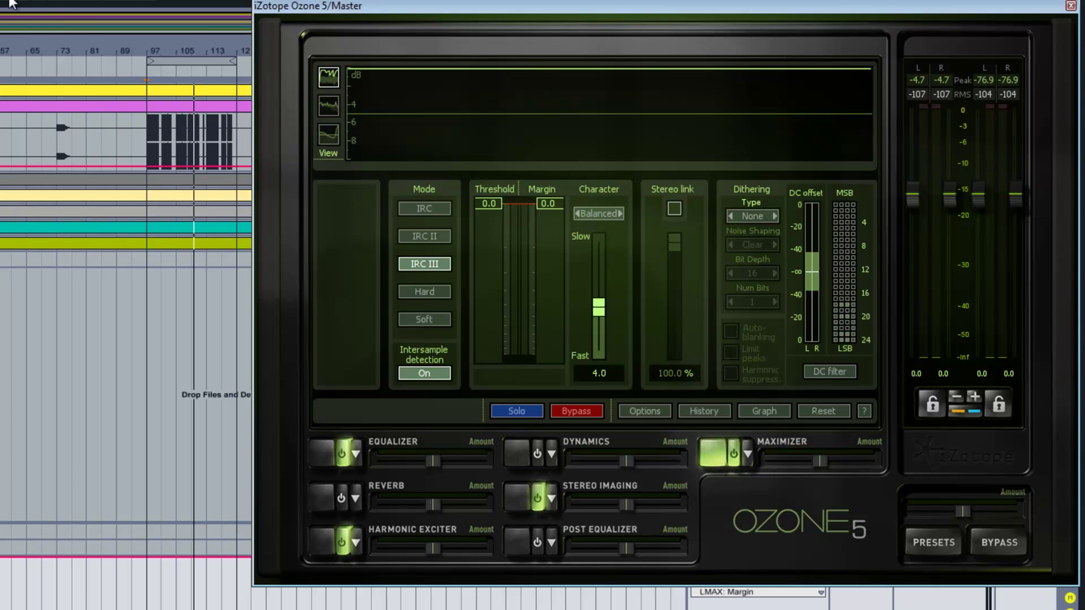
pyautogui.press('space')
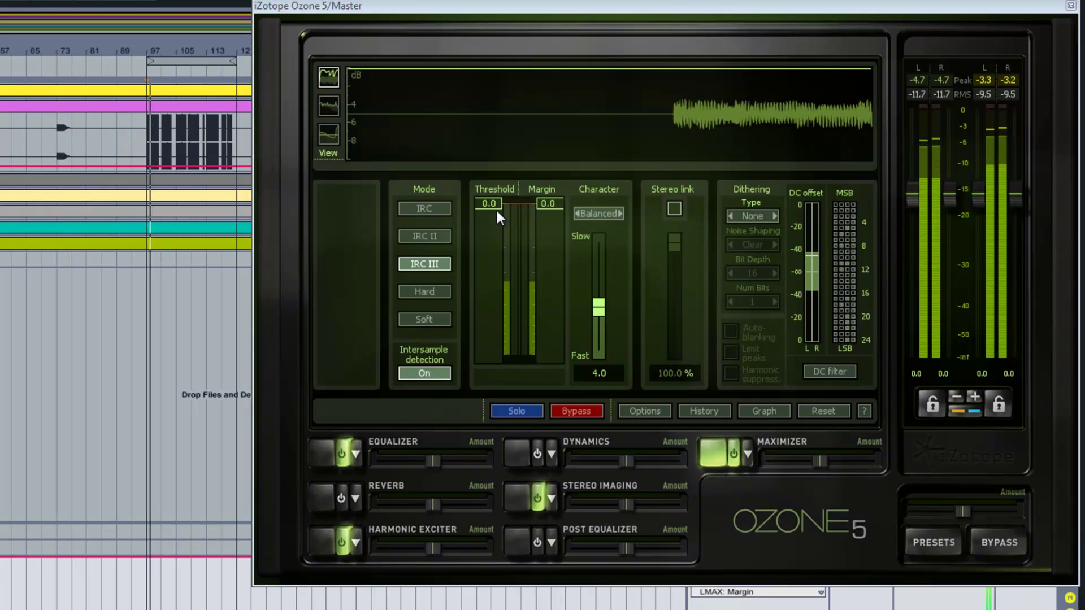
pyautogui.moveTo(494, 204); pyautogui.dragTo(478, 294)
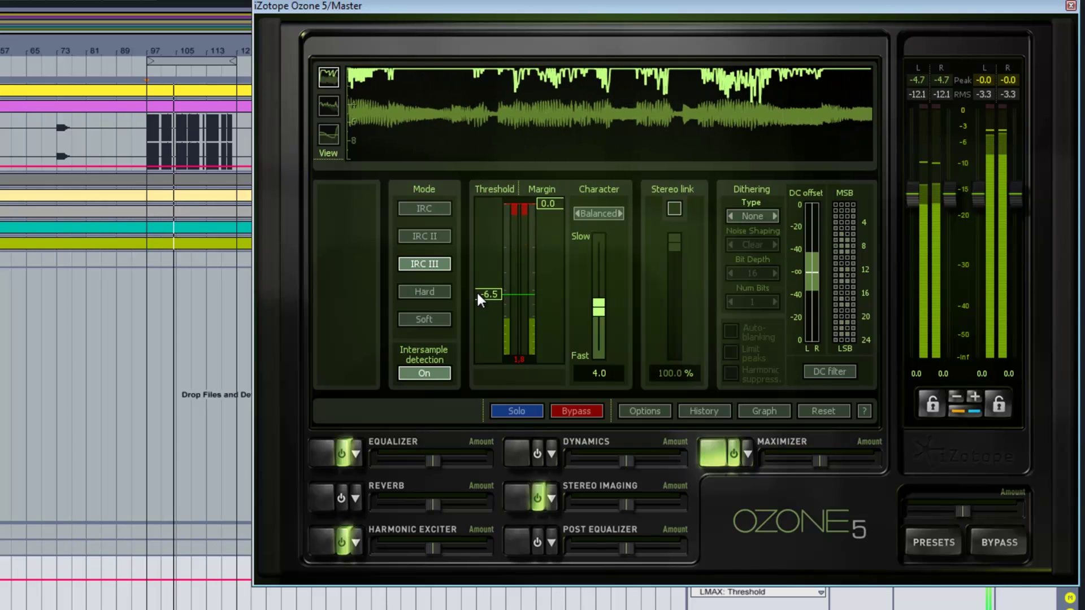
pyautogui.moveTo(478, 294); pyautogui.dragTo(484, 285)
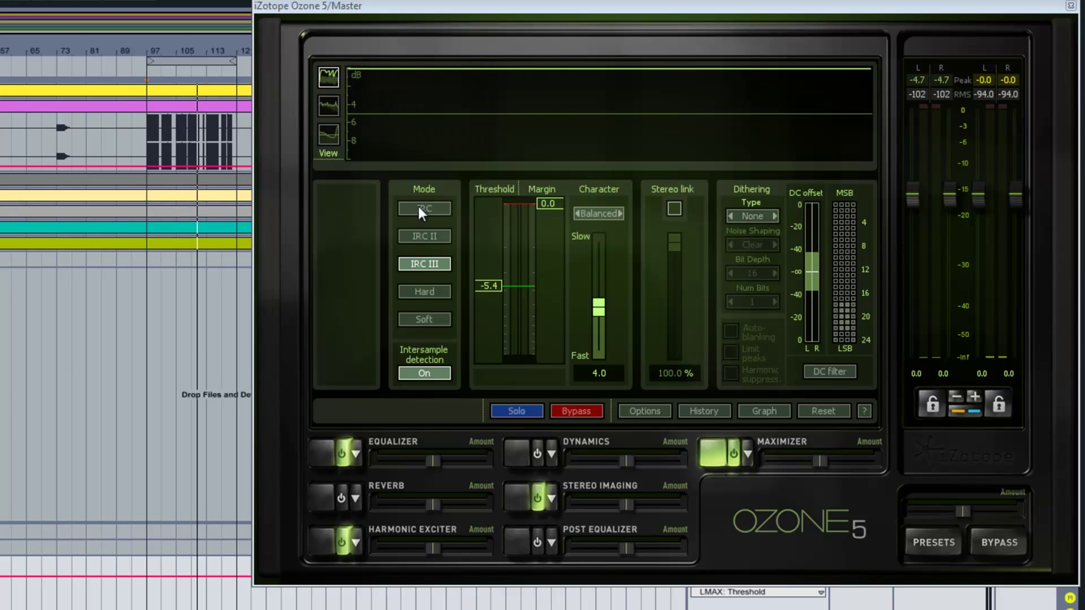
pyautogui.press('space')
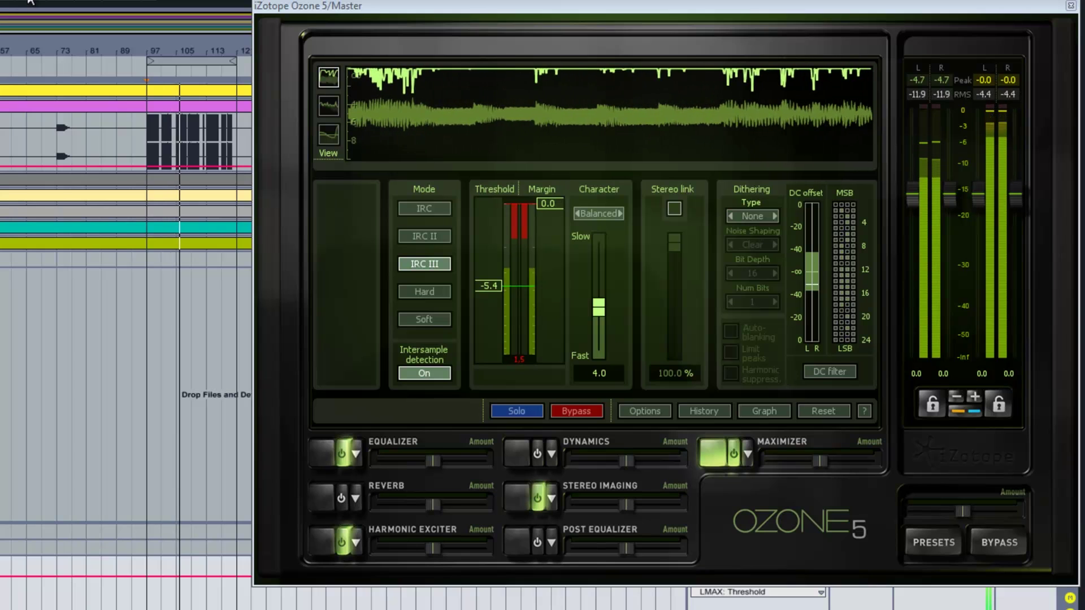
pyautogui.press('space')
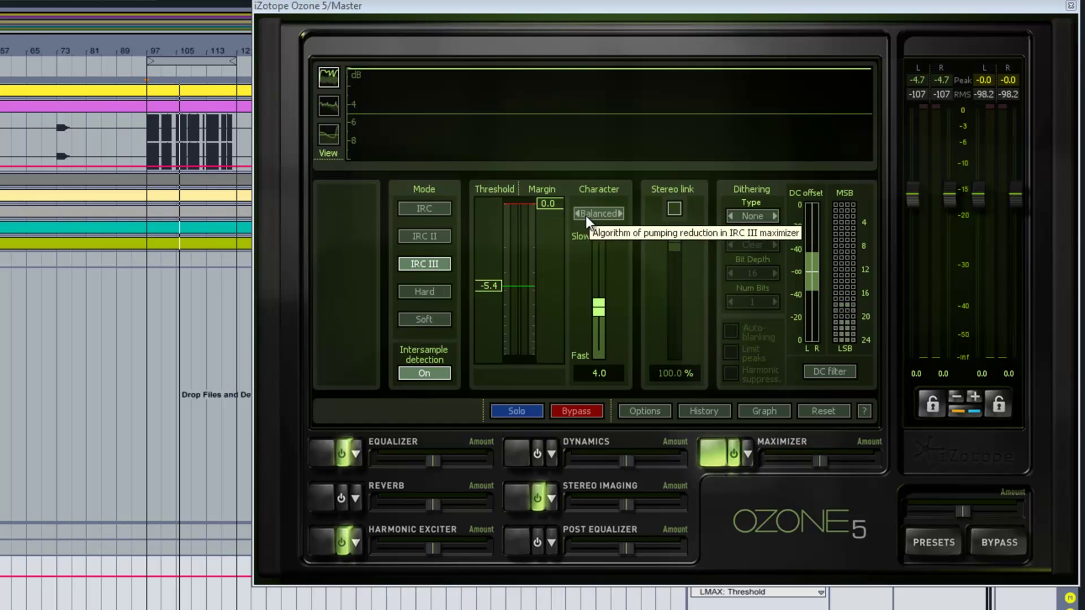
# Audition the Crisp character for the IRC III maximizer and switch to Clipping while the track plays
pyautogui.click(620, 213)
pyautogui.click(620, 214)
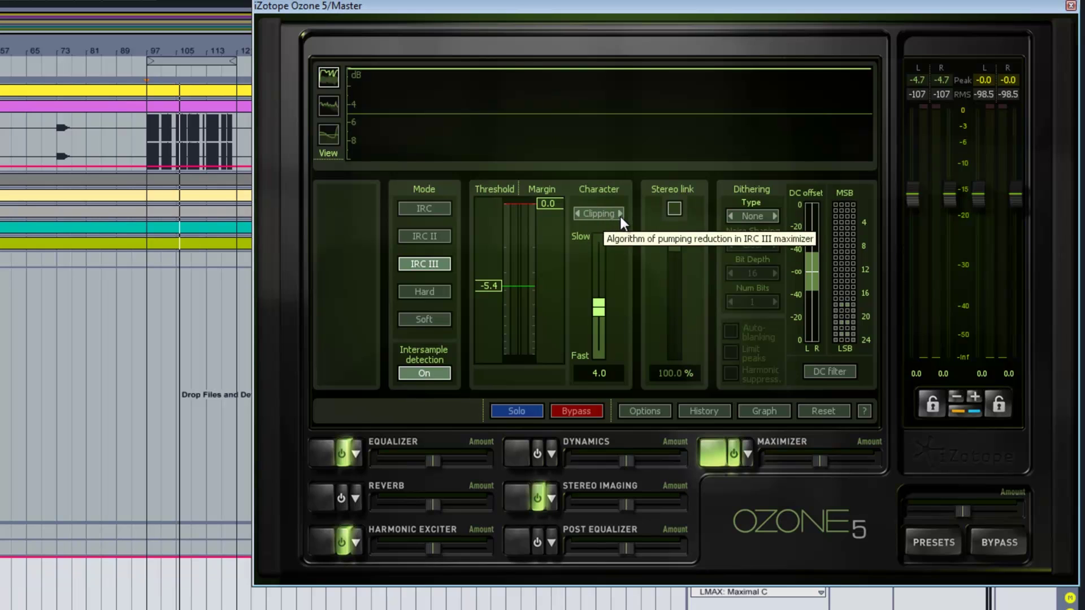
pyautogui.click(620, 214)
pyautogui.click(608, 215)
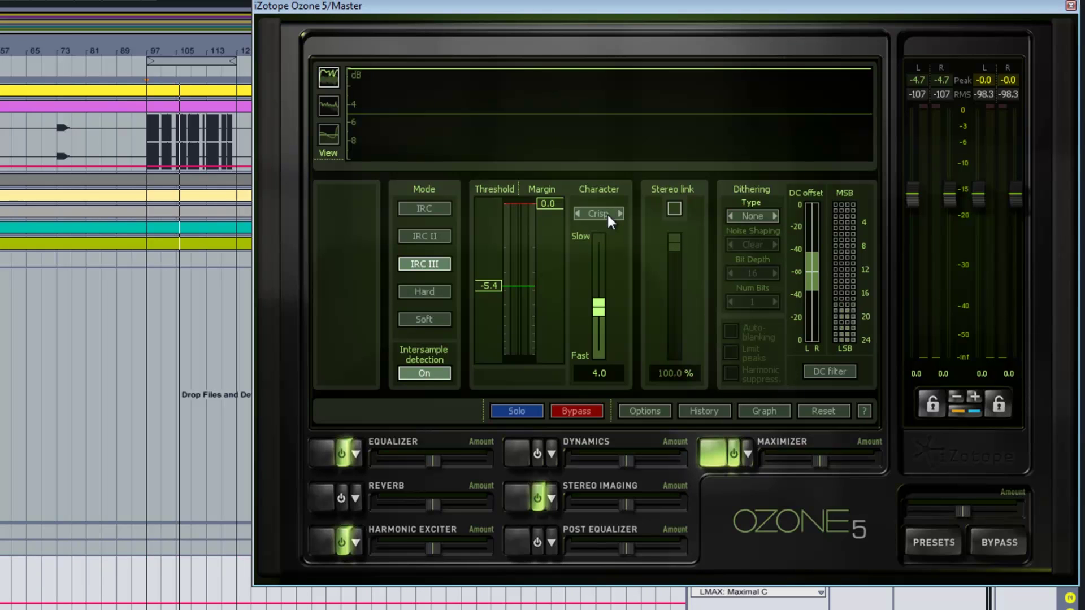
pyautogui.click(2, 2)
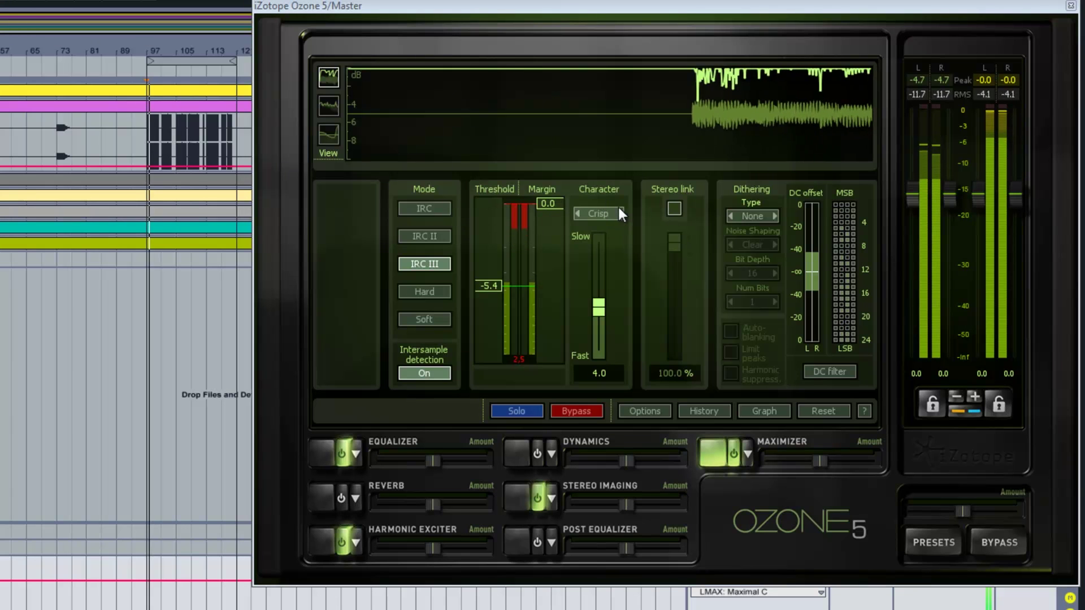
pyautogui.click(597, 214)
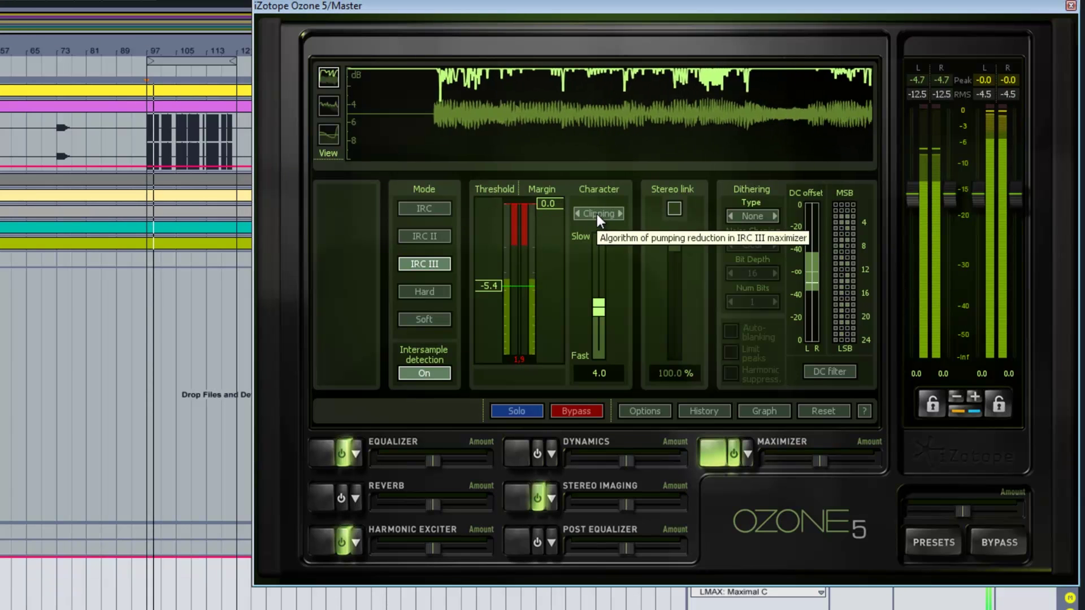
# Switch the IRC III maximizer's character to Crisp and move its speed toward Fast, to about 2.0
pyautogui.click(596, 215)
pyautogui.click(596, 214)
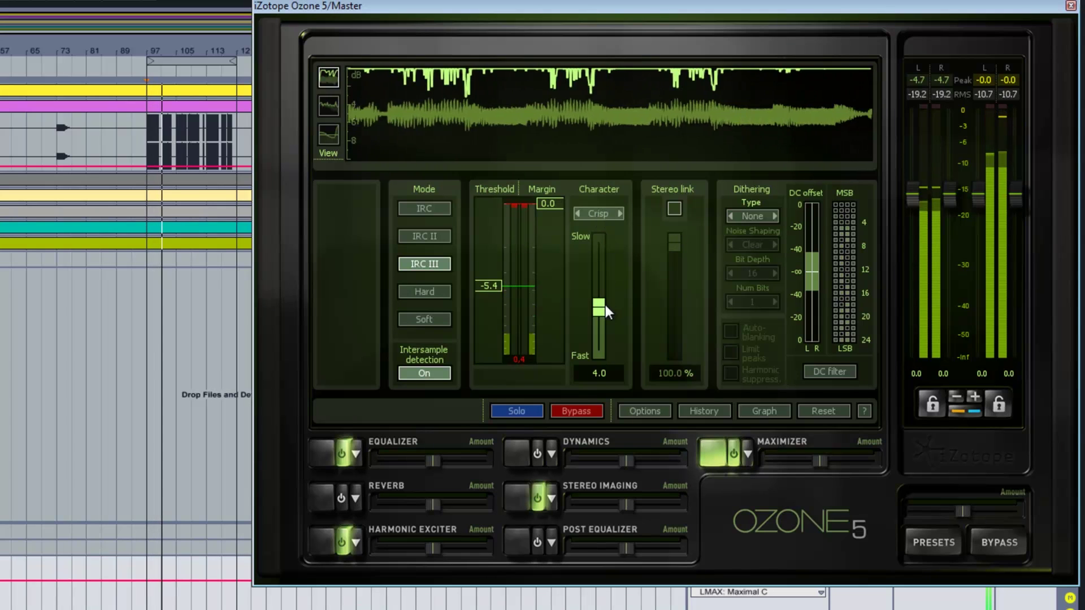
pyautogui.moveTo(603, 307); pyautogui.dragTo(604, 329)
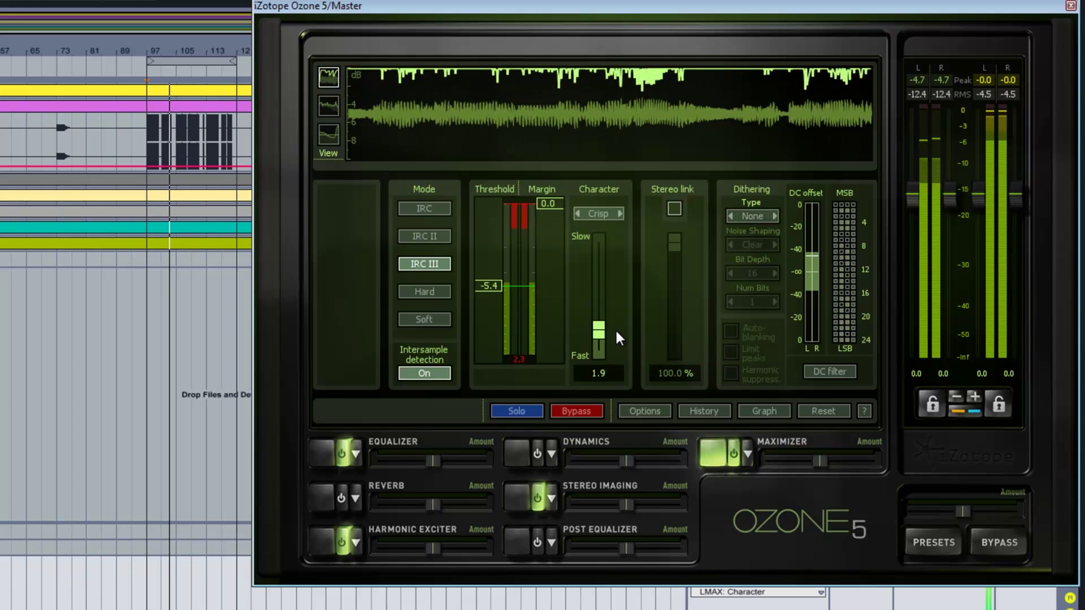
pyautogui.moveTo(605, 334)
pyautogui.mouseDown()
pyautogui.moveTo(615, 267)
pyautogui.moveTo(599, 335)
pyautogui.moveTo(605, 266)
pyautogui.moveTo(605, 327)
pyautogui.mouseUp()
# Compare the Clipping character with Crisp while the track plays, keep Crisp, and stop playback
pyautogui.click(609, 215)
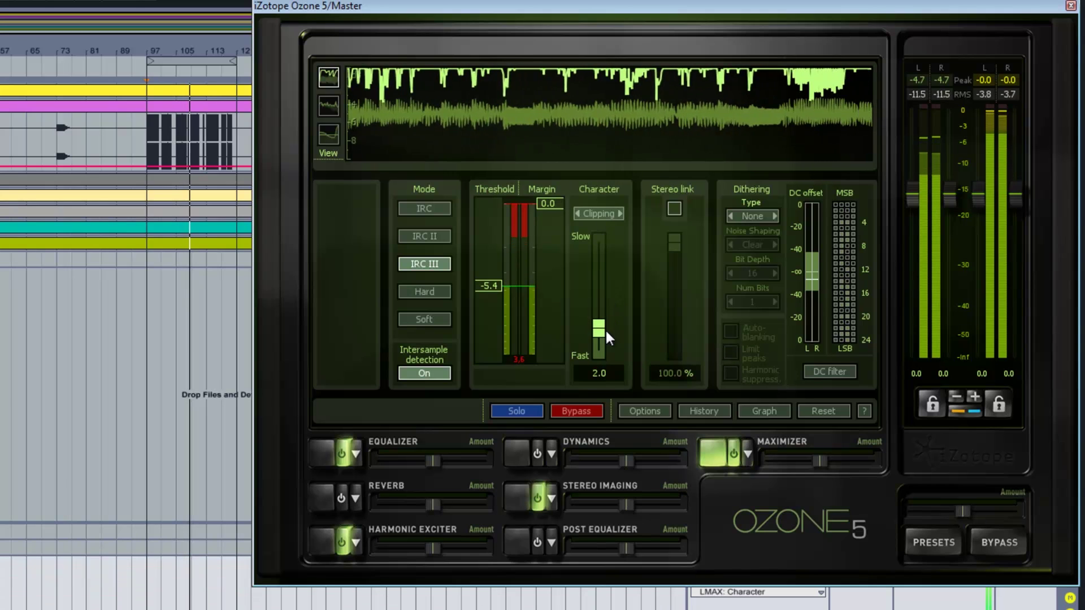
pyautogui.click(610, 214)
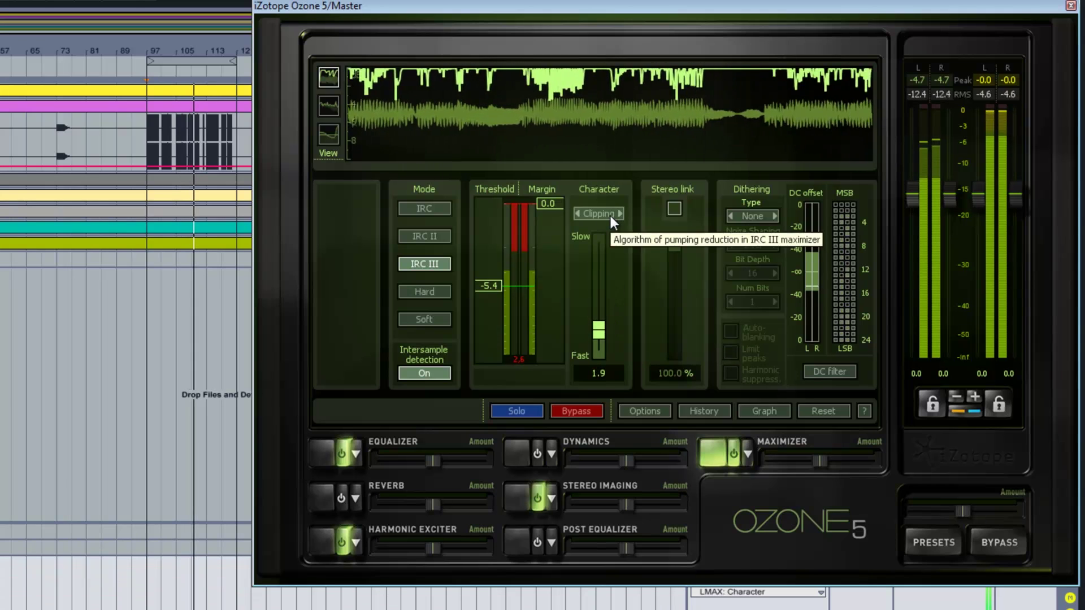
pyautogui.click(609, 214)
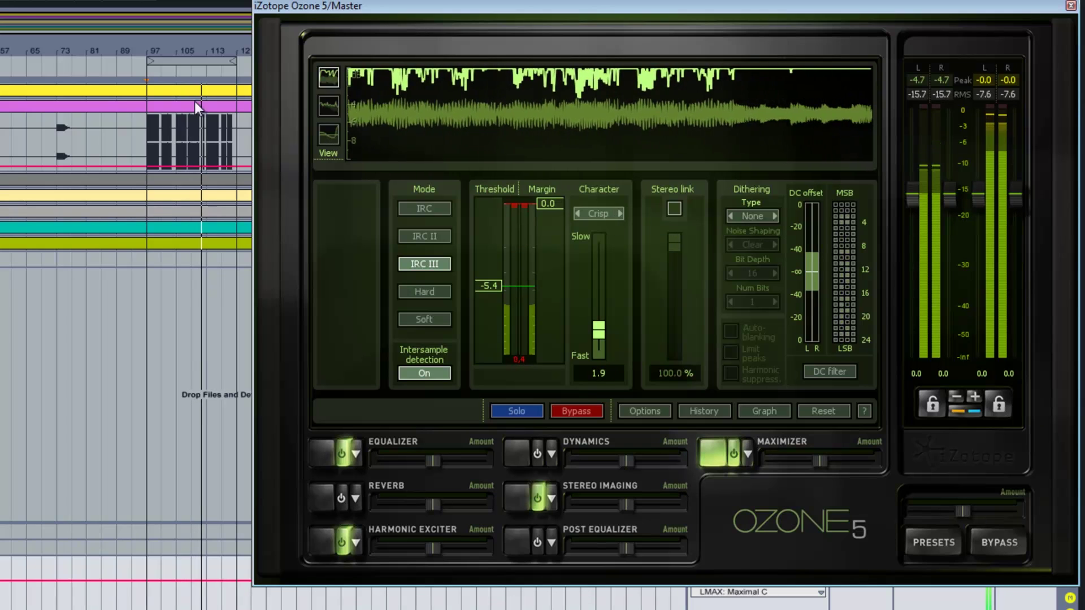
pyautogui.click(20, 2)
pyautogui.press('space')
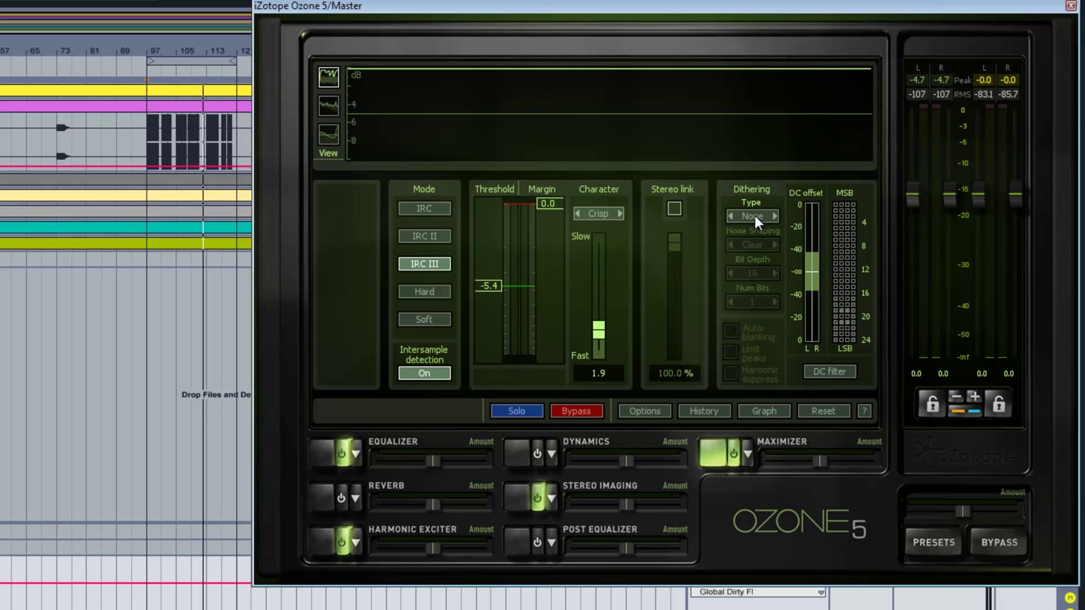
# Set the Maximizer's dithering type to MBIT+ and play the whole arrangement from its start
pyautogui.click(773, 216)
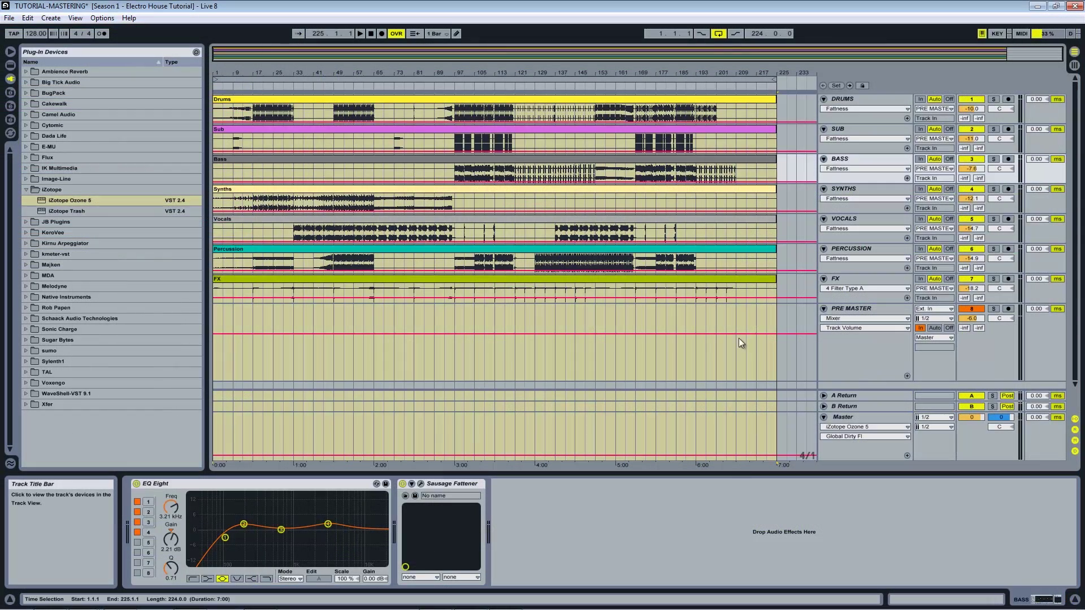
pyautogui.click(215, 107)
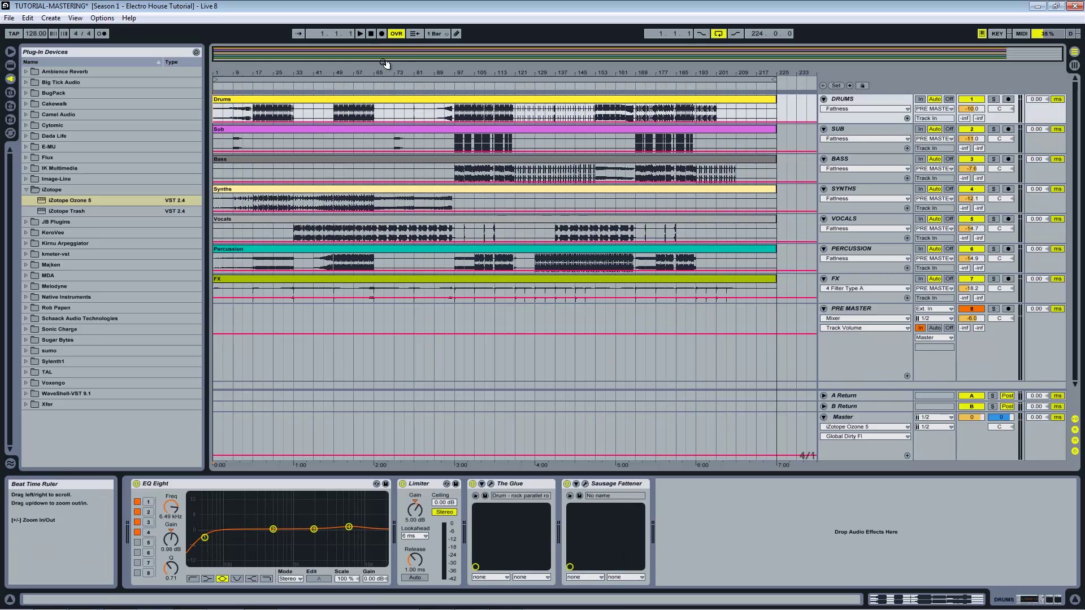
pyautogui.click(361, 32)
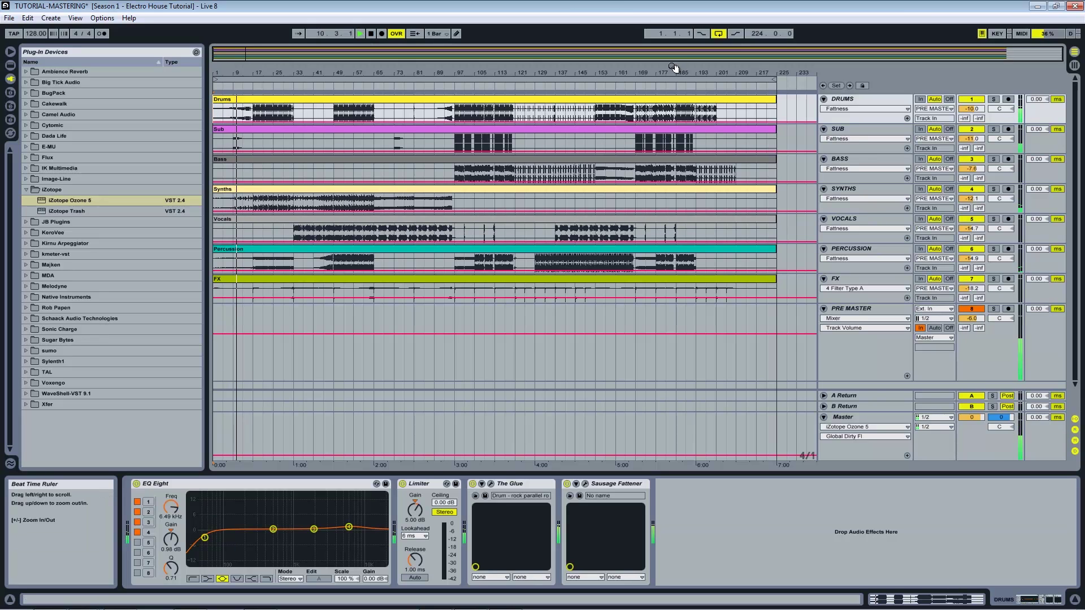
# Show The Glue on the DRUMS track, trim its makeup gain slightly and lower its sidechain high-pass frequency
pyautogui.click(491, 484)
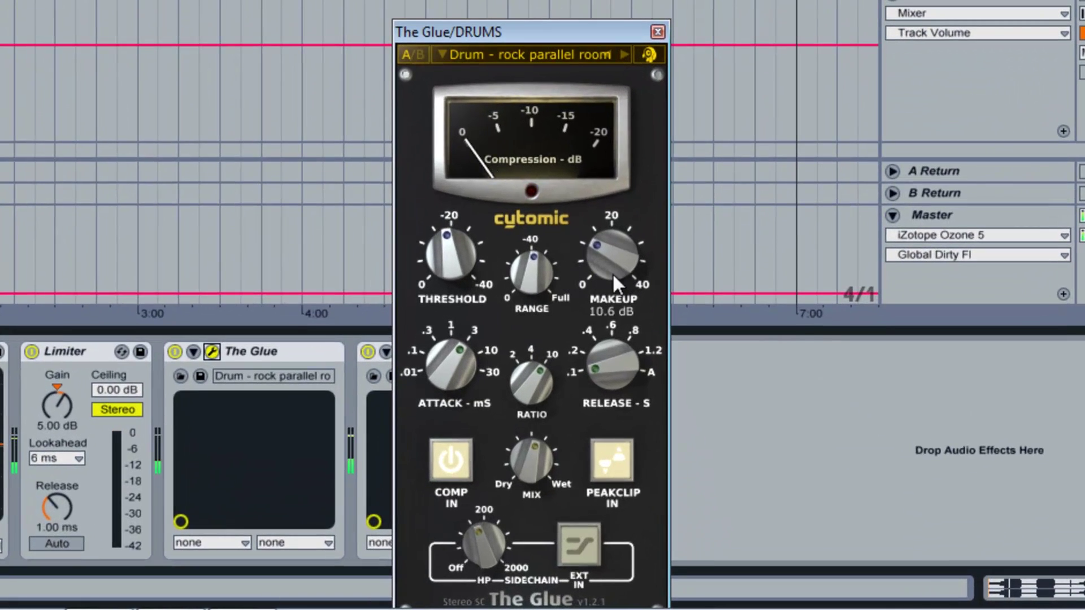
pyautogui.scroll(-3, 655, 359)
pyautogui.scroll(1, 620, 265)
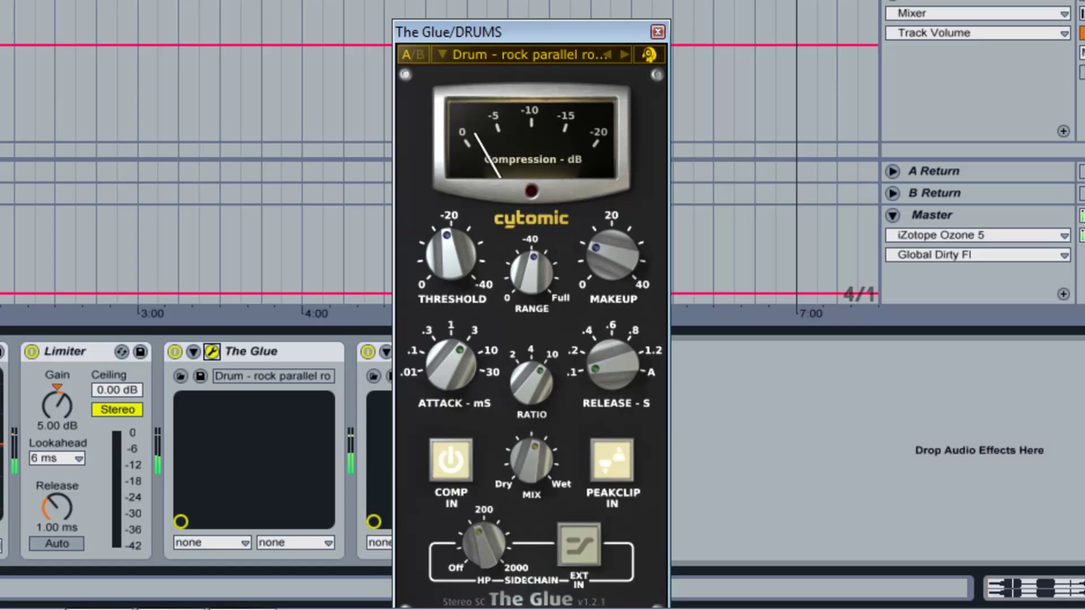
pyautogui.moveTo(482, 550); pyautogui.dragTo(496, 600)
pyautogui.click(497, 599)
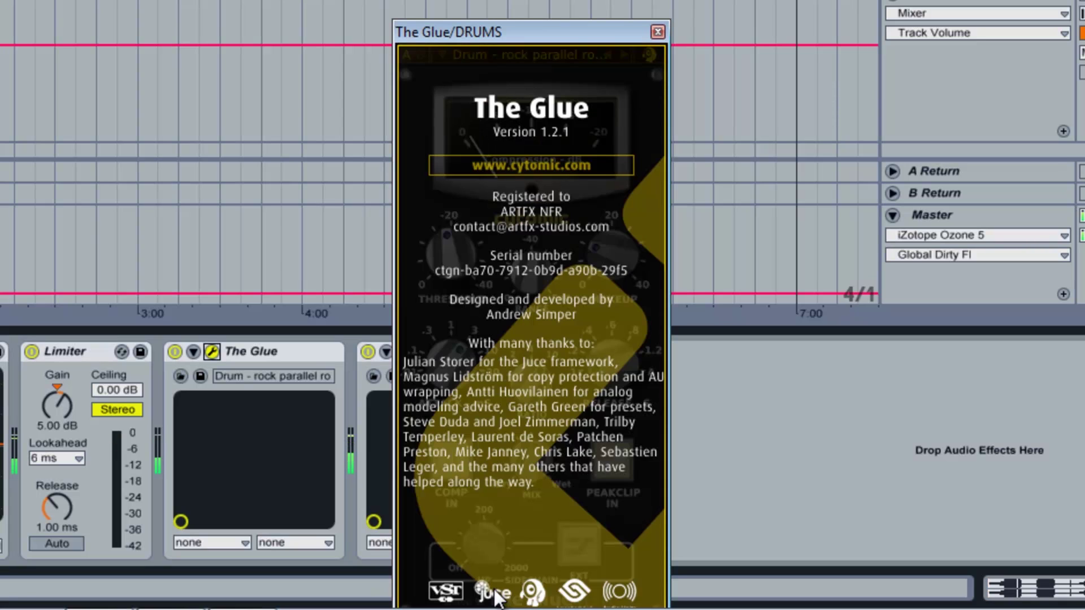
pyautogui.click(507, 528)
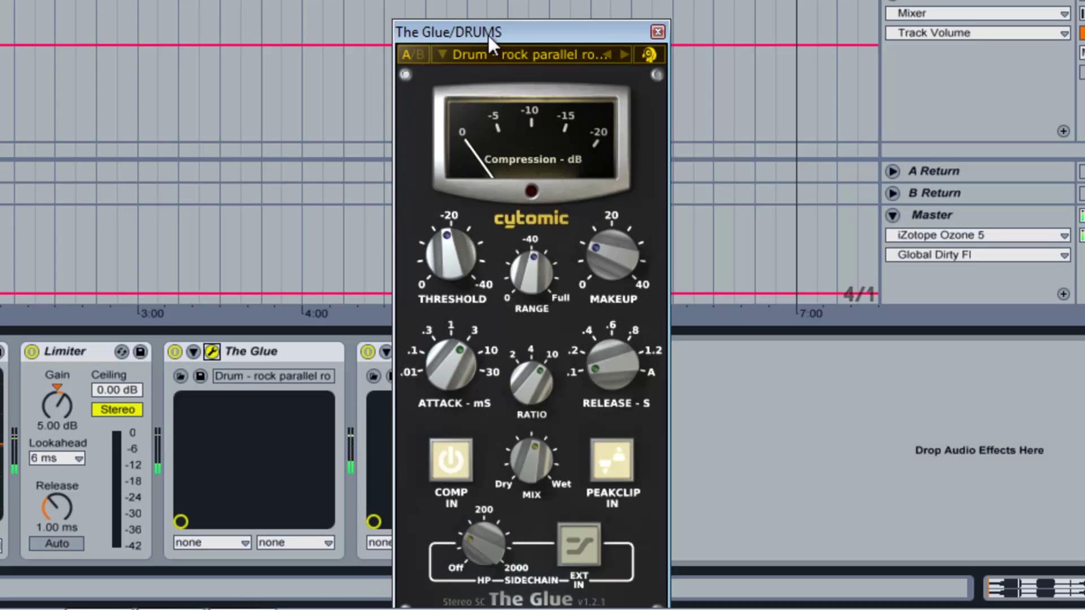
pyautogui.moveTo(487, 33); pyautogui.dragTo(511, 1)
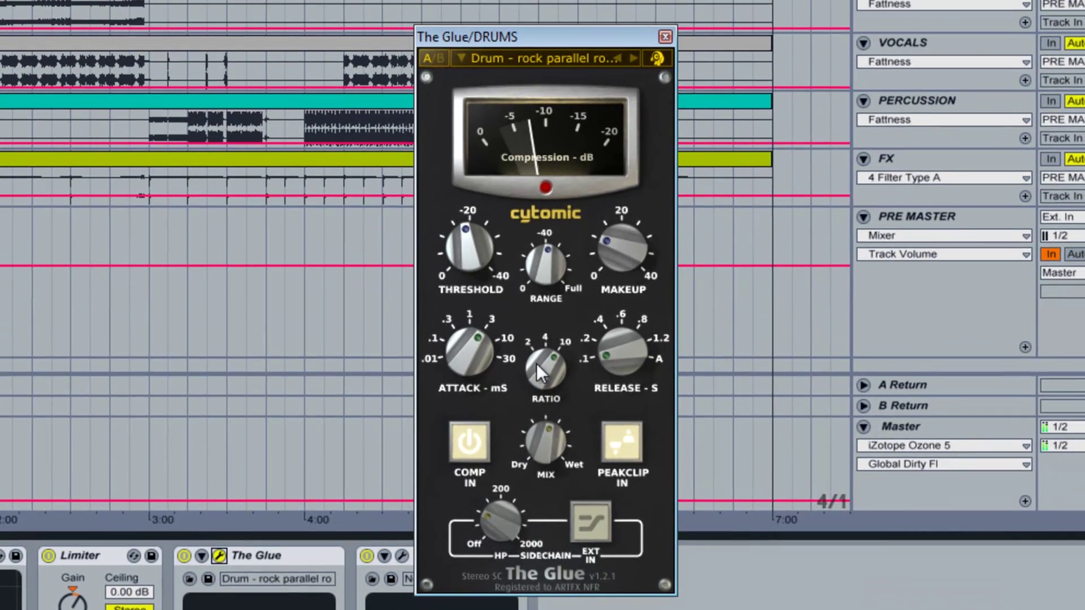
# Audition the drum compressor's mix and its ratios of 4, 2 and 10, returning the ratio to 10
pyautogui.moveTo(554, 442)
pyautogui.moveTo(554, 436)
pyautogui.mouseDown()
pyautogui.moveTo(549, 498)
pyautogui.moveTo(551, 370)
pyautogui.moveTo(553, 456)
pyautogui.mouseUp()
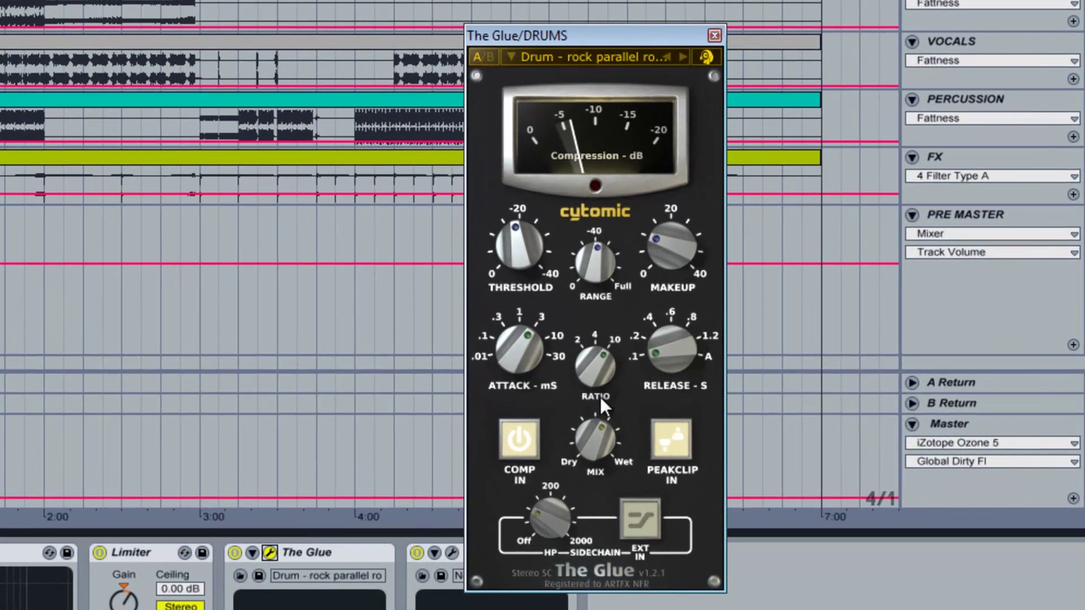
pyautogui.moveTo(600, 397); pyautogui.dragTo(602, 407)
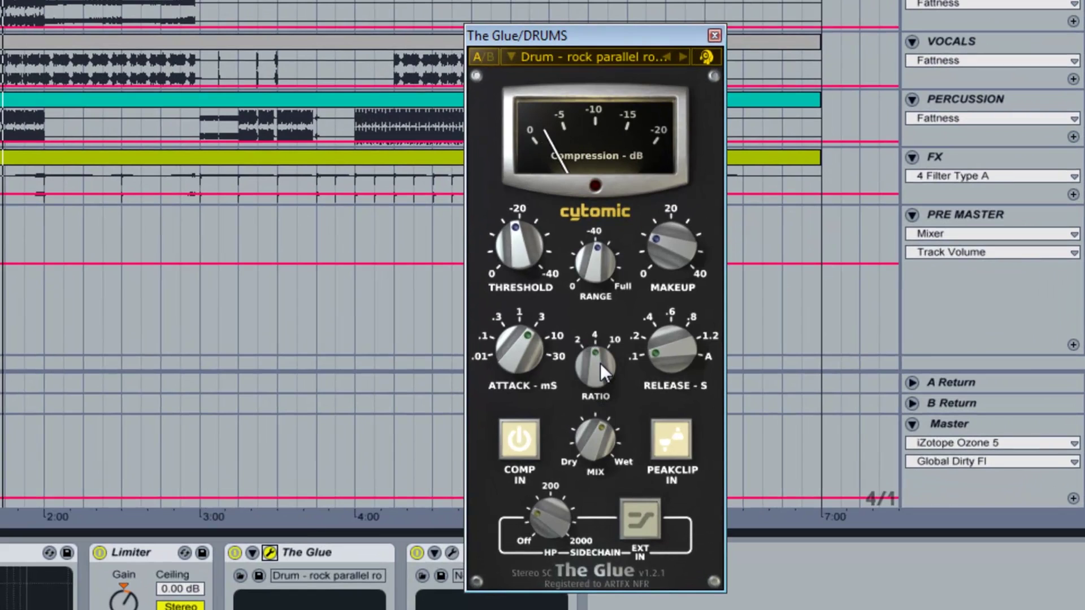
pyautogui.moveTo(600, 363); pyautogui.dragTo(607, 402)
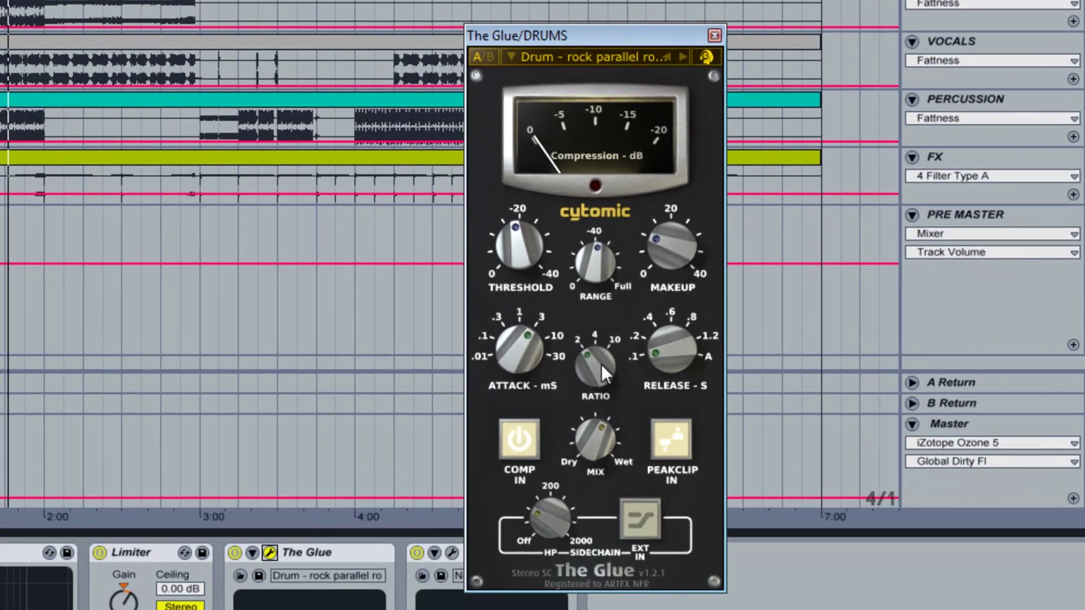
pyautogui.moveTo(601, 364); pyautogui.dragTo(597, 324)
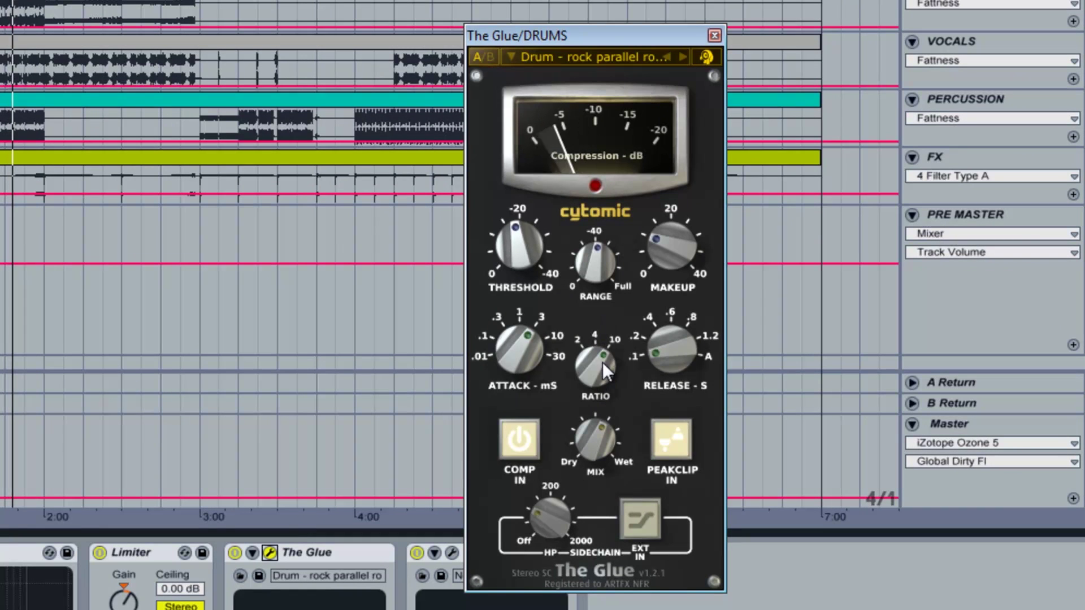
pyautogui.moveTo(602, 362); pyautogui.dragTo(605, 391)
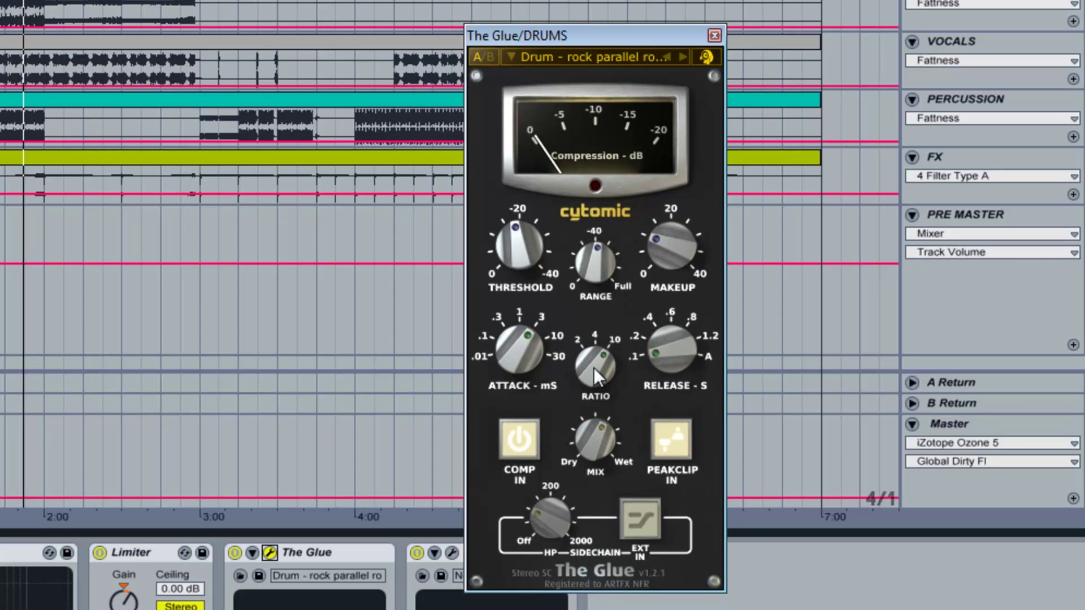
# Raise the drum compressor's makeup gain slightly and close The Glue
pyautogui.moveTo(672, 242)
pyautogui.mouseDown()
pyautogui.moveTo(679, 205)
pyautogui.moveTo(680, 239)
pyautogui.mouseUp()
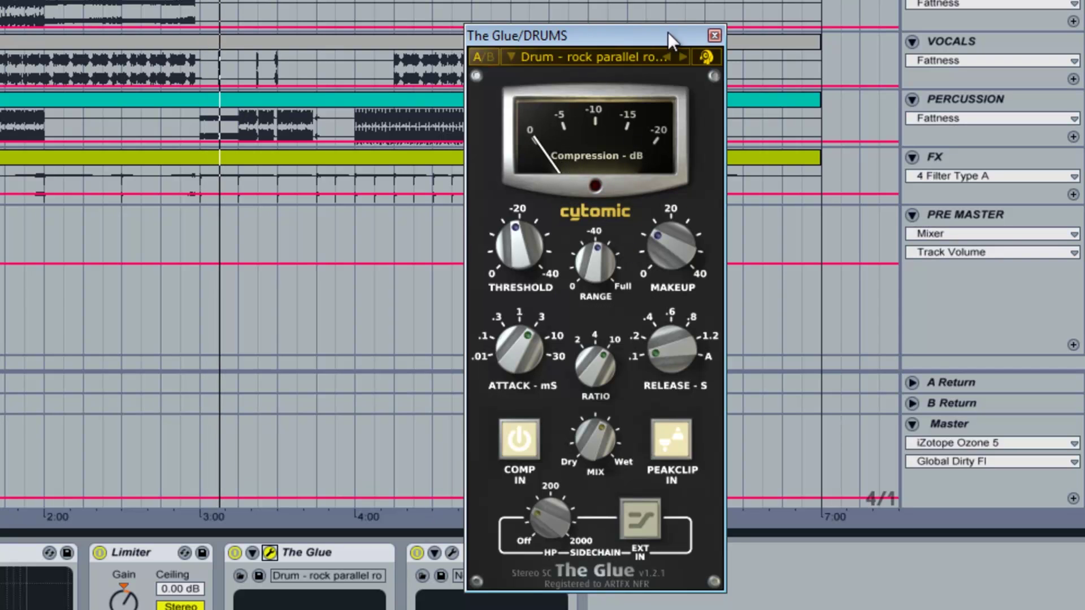
pyautogui.click(715, 35)
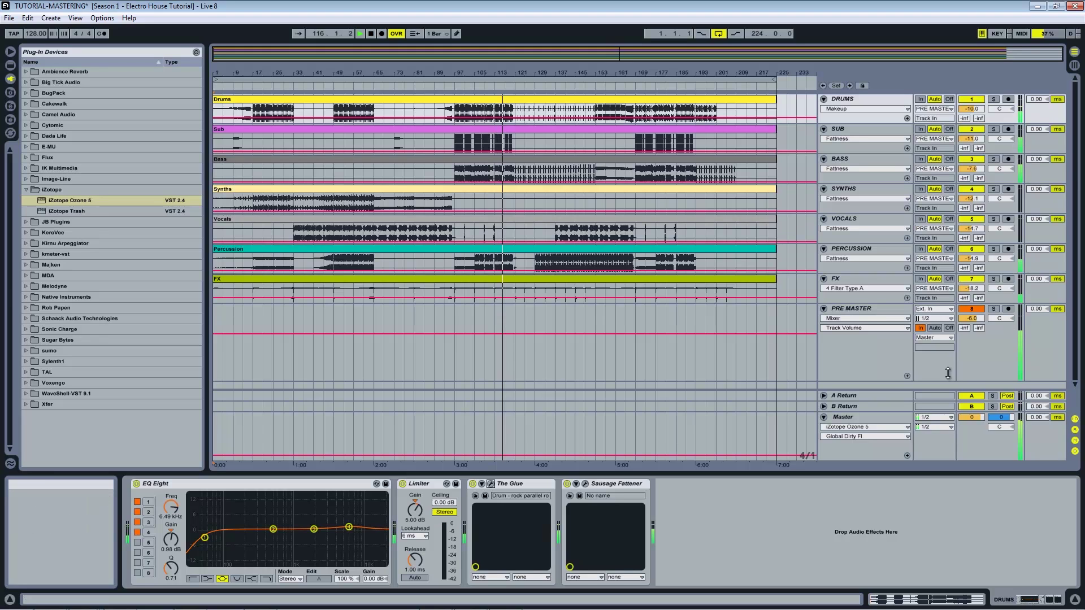
# Show iZotope Ozone 5 on the Master track and set the Maximizer threshold to -5.0
pyautogui.click(843, 417)
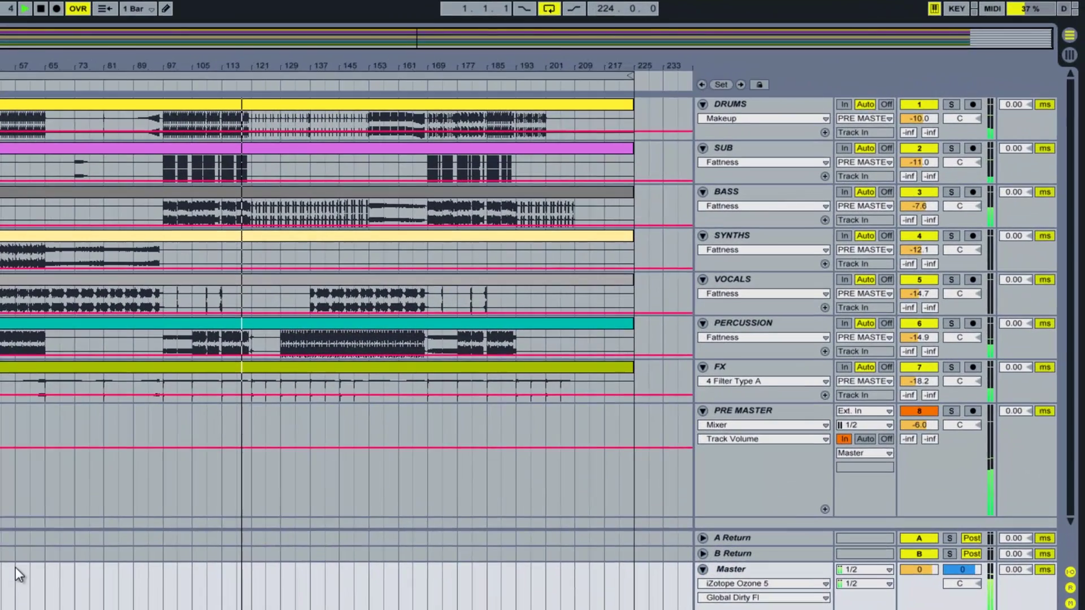
pyautogui.click(250, 485)
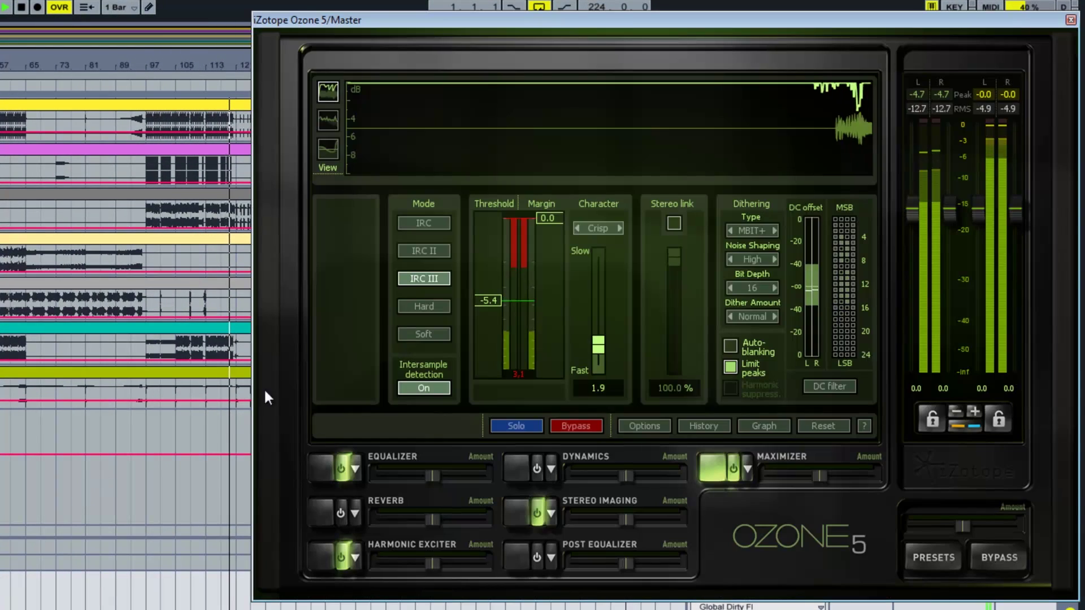
pyautogui.moveTo(495, 310); pyautogui.dragTo(490, 299)
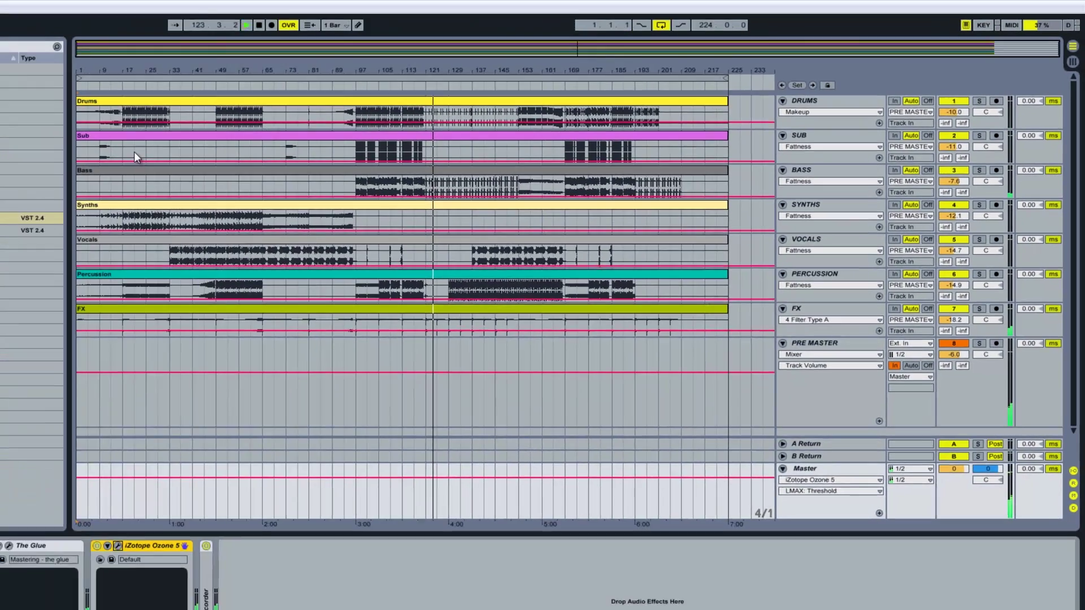
# Add Dada Life's Sausage Fattener to the Master track directly after iZotope Ozone 5
pyautogui.click(26, 189)
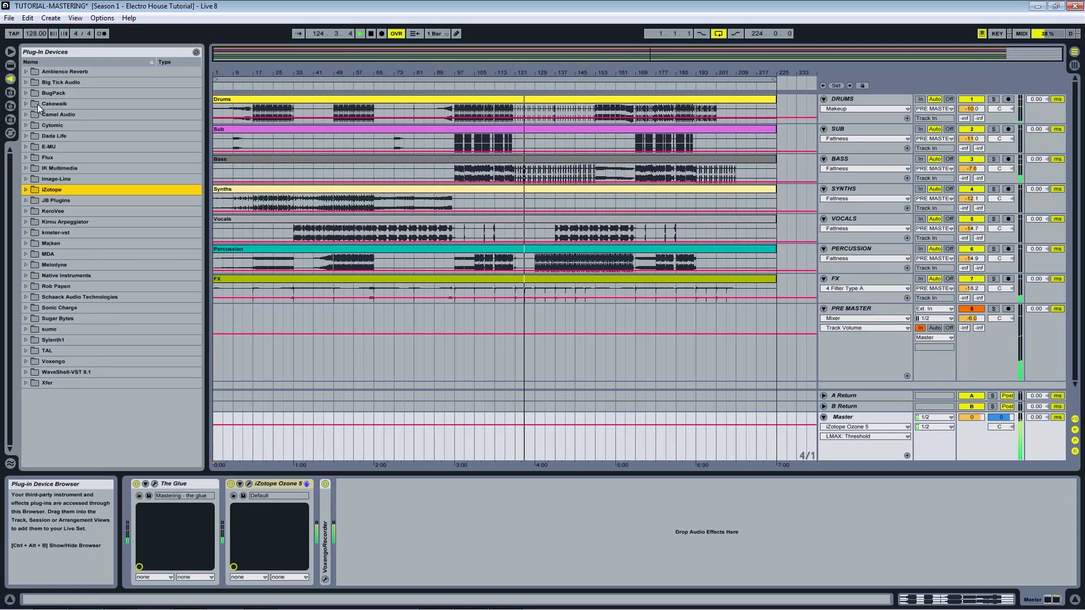
pyautogui.click(26, 135)
pyautogui.moveTo(65, 152); pyautogui.dragTo(317, 526)
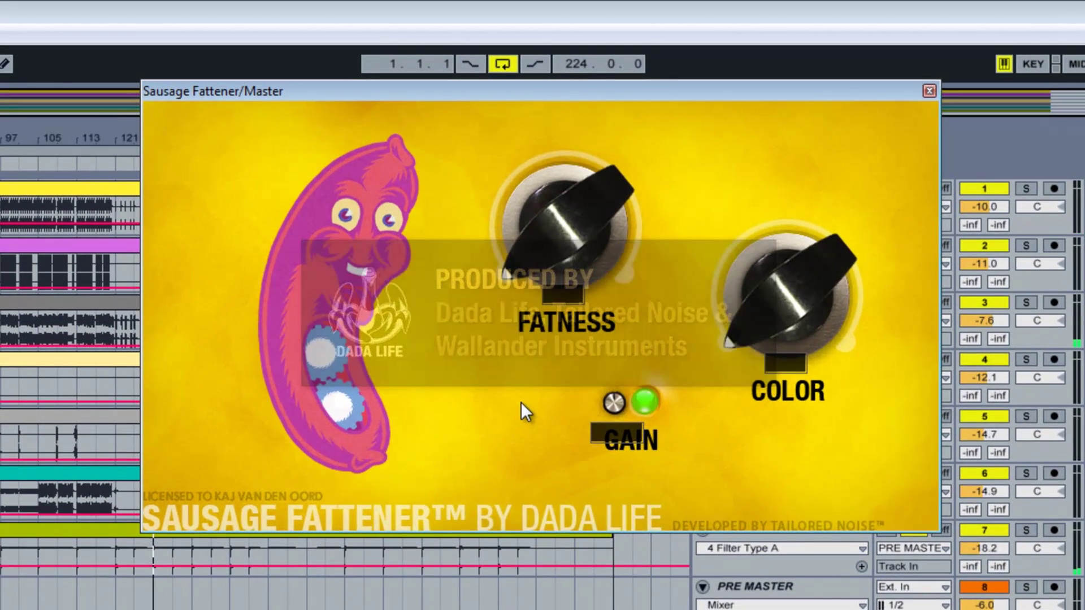
# Raise the Master Sausage Fattener's Fatness slightly, and close the Sausage Fattener and Ozone 5 windows
pyautogui.moveTo(555, 242); pyautogui.dragTo(554, 241)
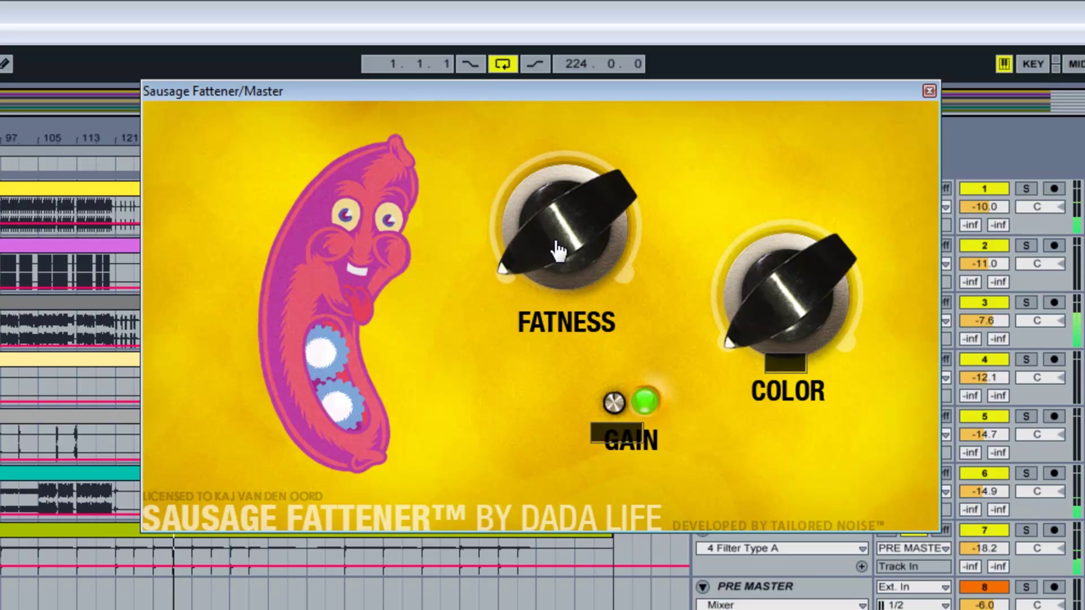
pyautogui.click(930, 90)
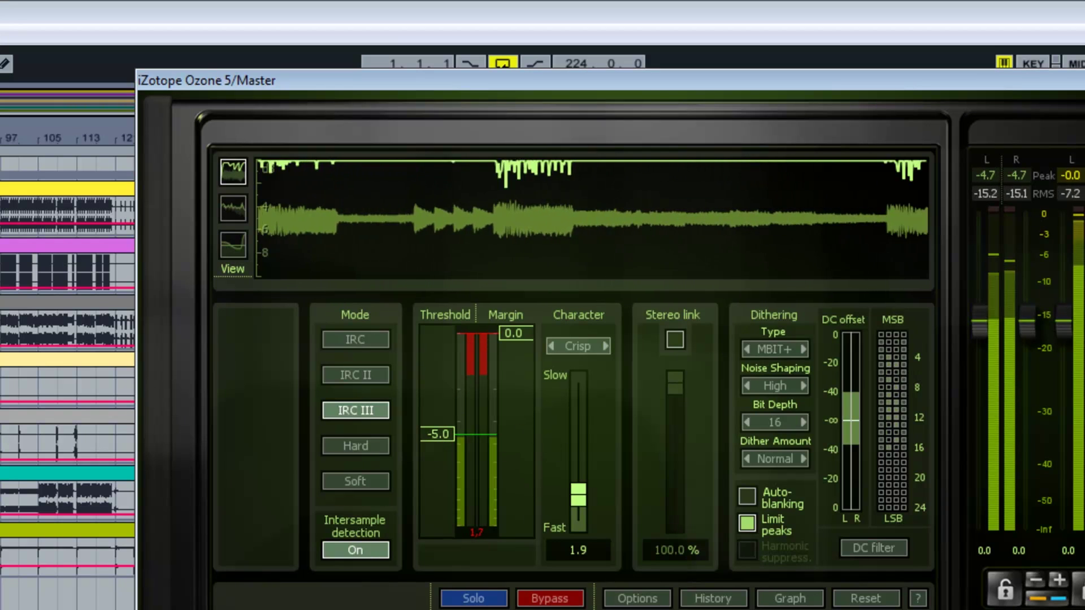
pyautogui.click(1083, 80)
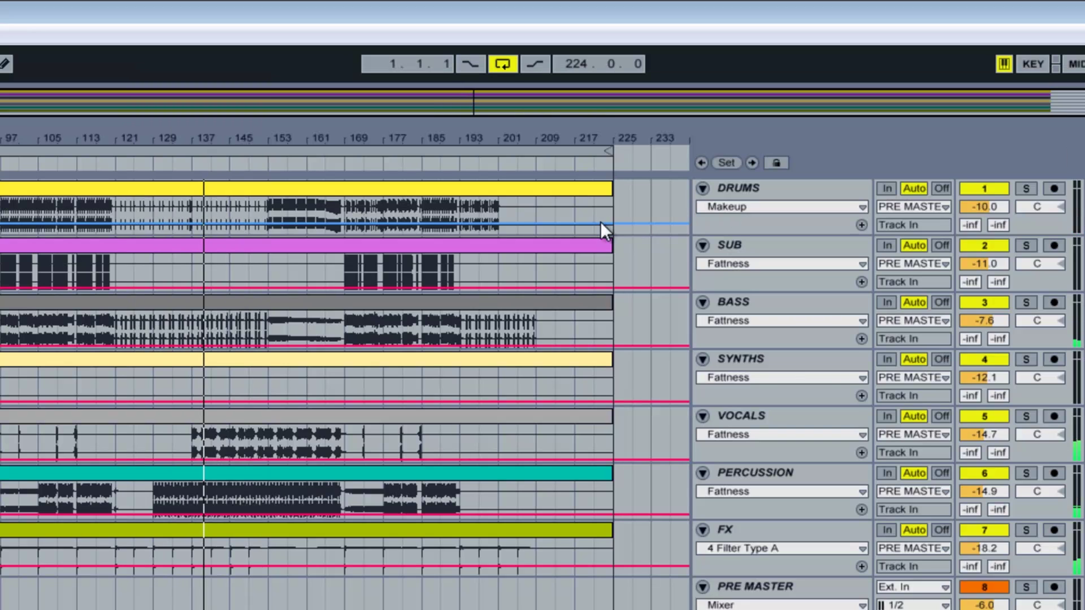